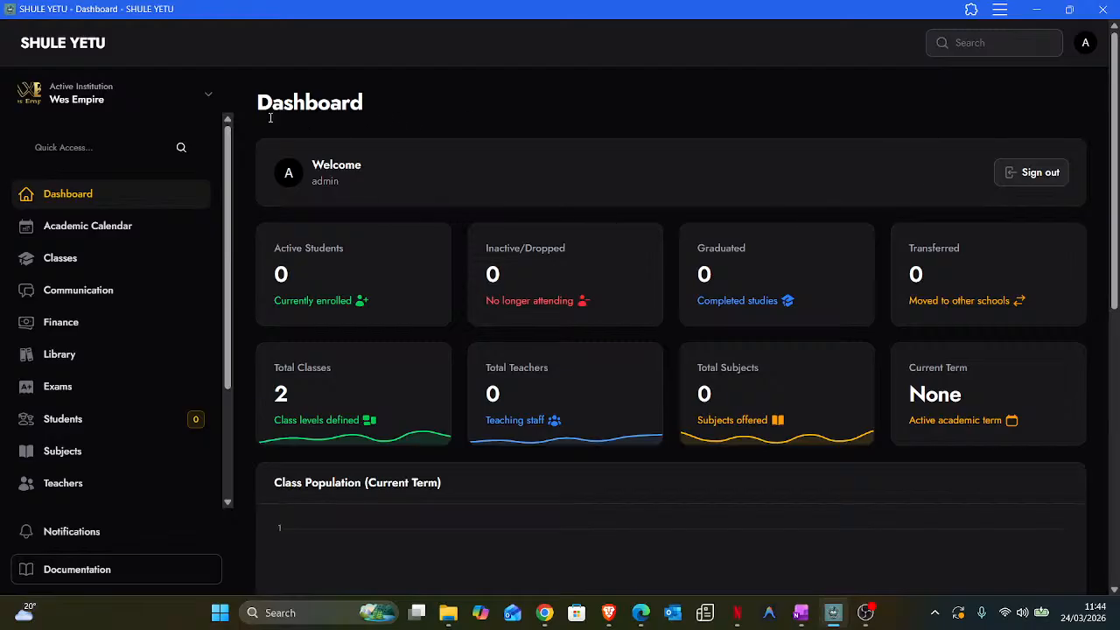
- Open the Active Institution dropdown for Wes Empire
left_click(208, 93)
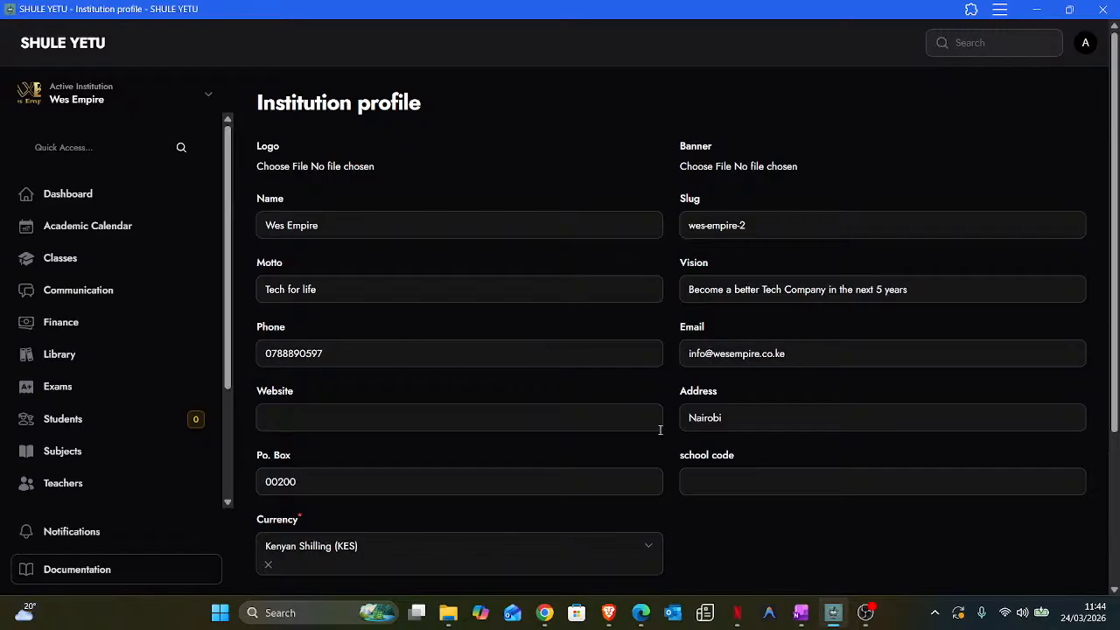
- Look over the Wes Empire institution profile, then go to the Classes list
scroll(650, 405, "down", 3)
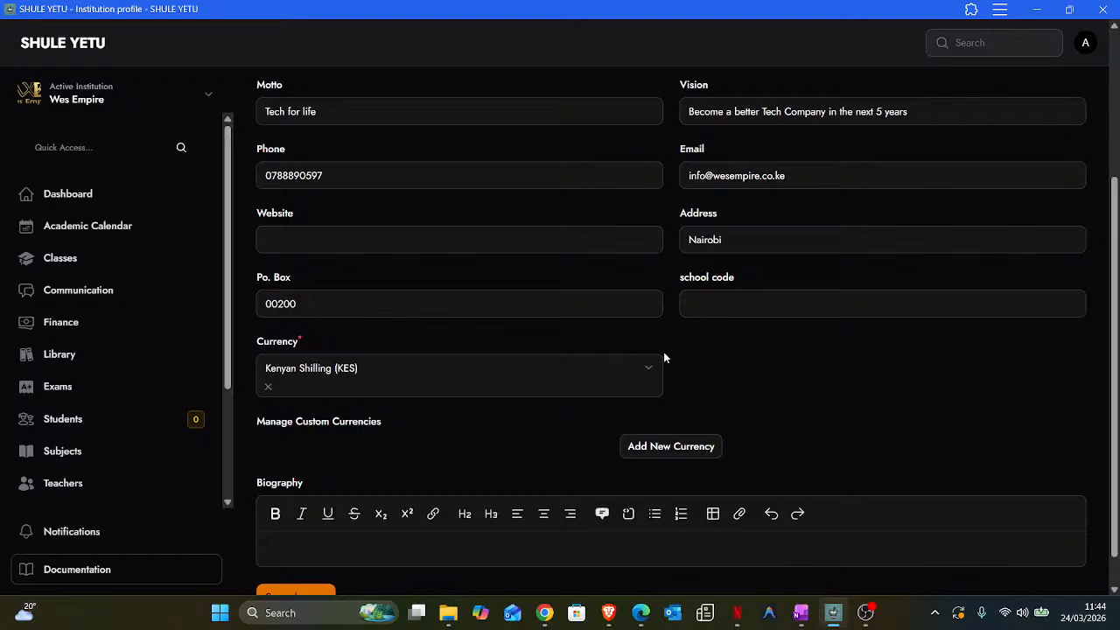
scroll(664, 357, "up", 3)
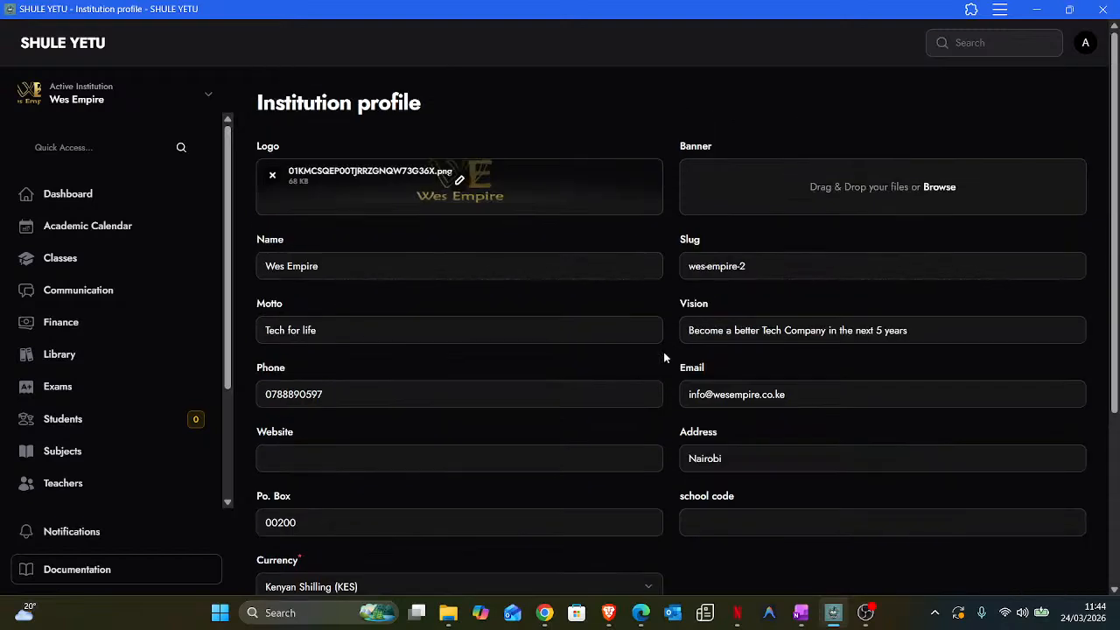
left_click(68, 260)
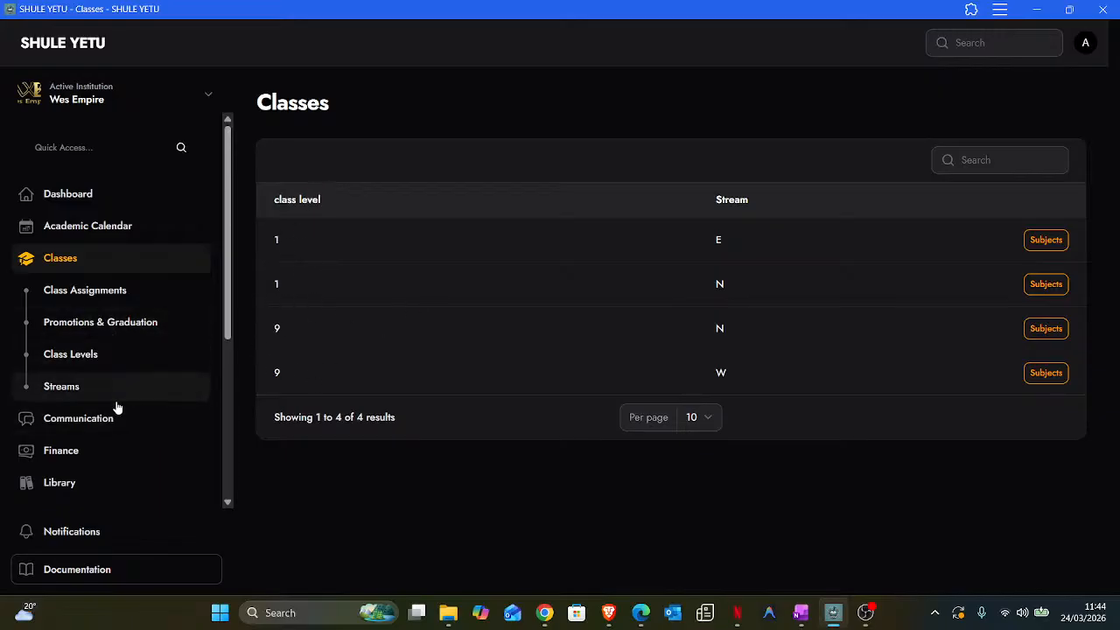
- Return to the dashboard, then start a new term template from the empty Term Templates list
left_click(103, 202)
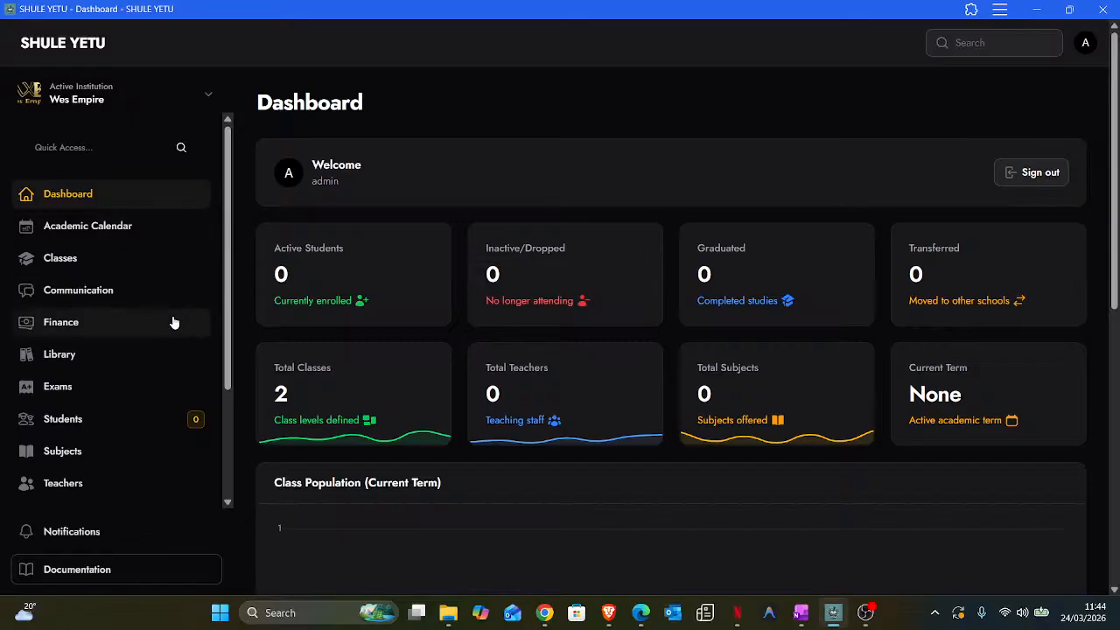
scroll(172, 321, "down", 3)
scroll(169, 298, "up", 3)
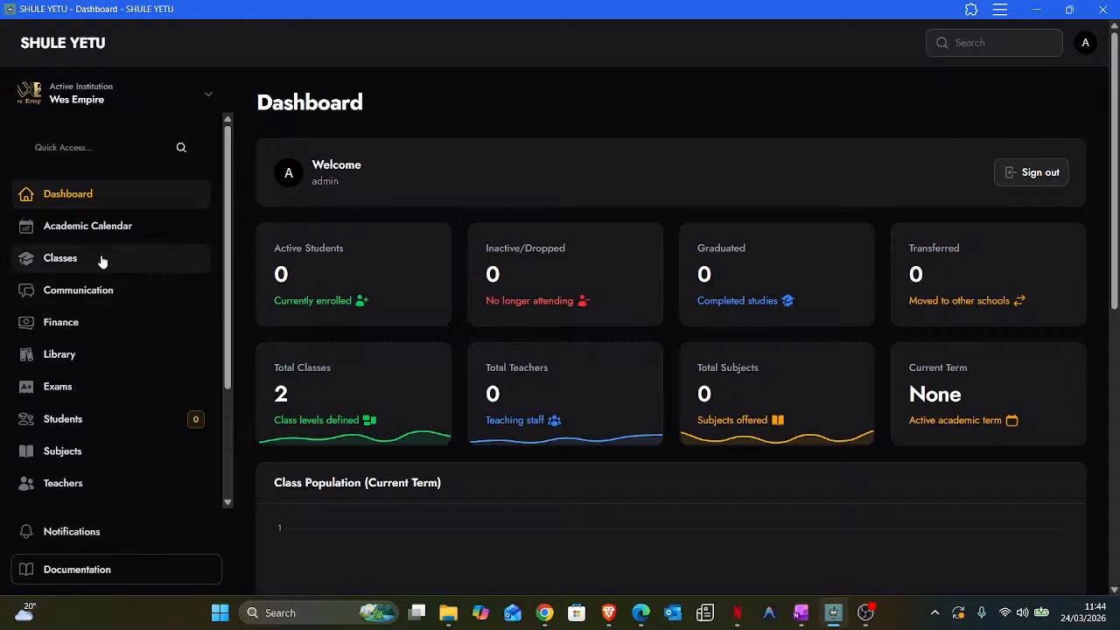
scroll(102, 260, "down", 3)
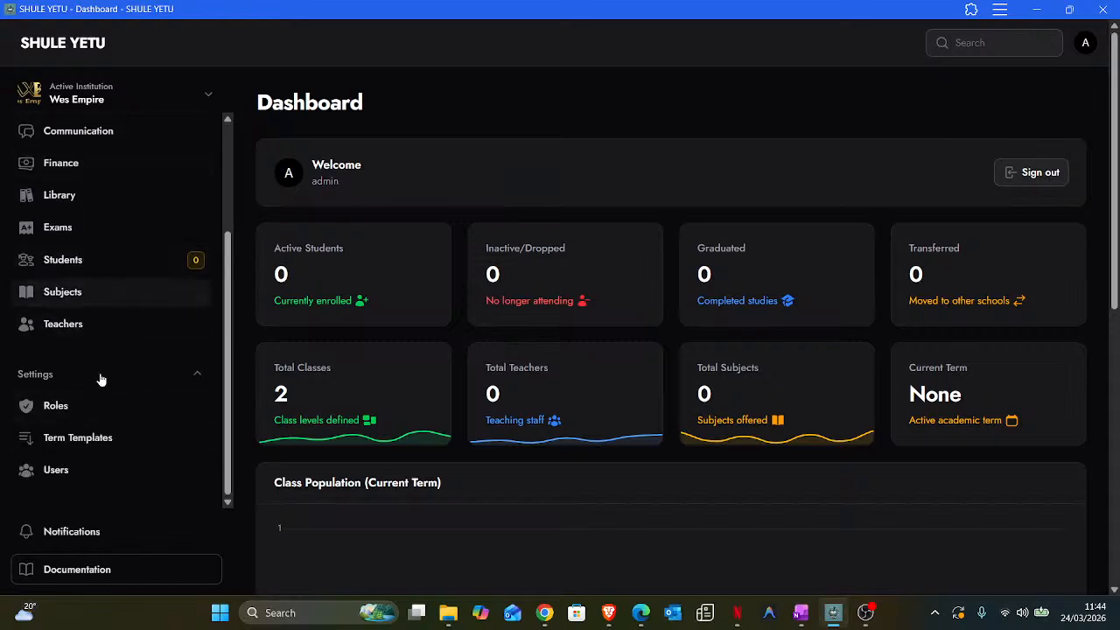
left_click(65, 442)
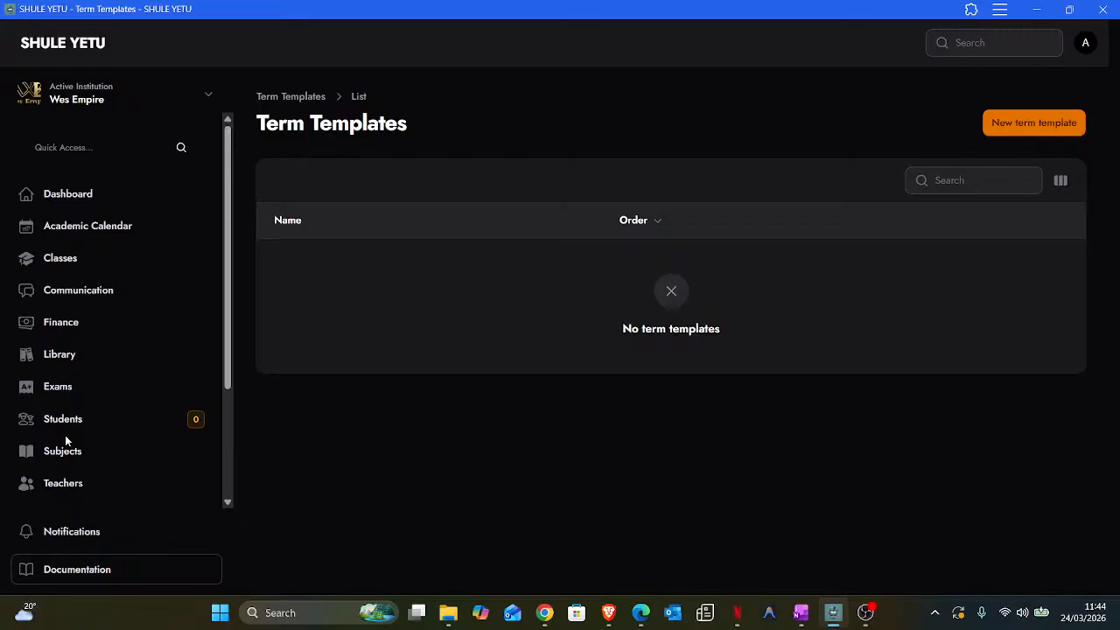
left_click(1032, 125)
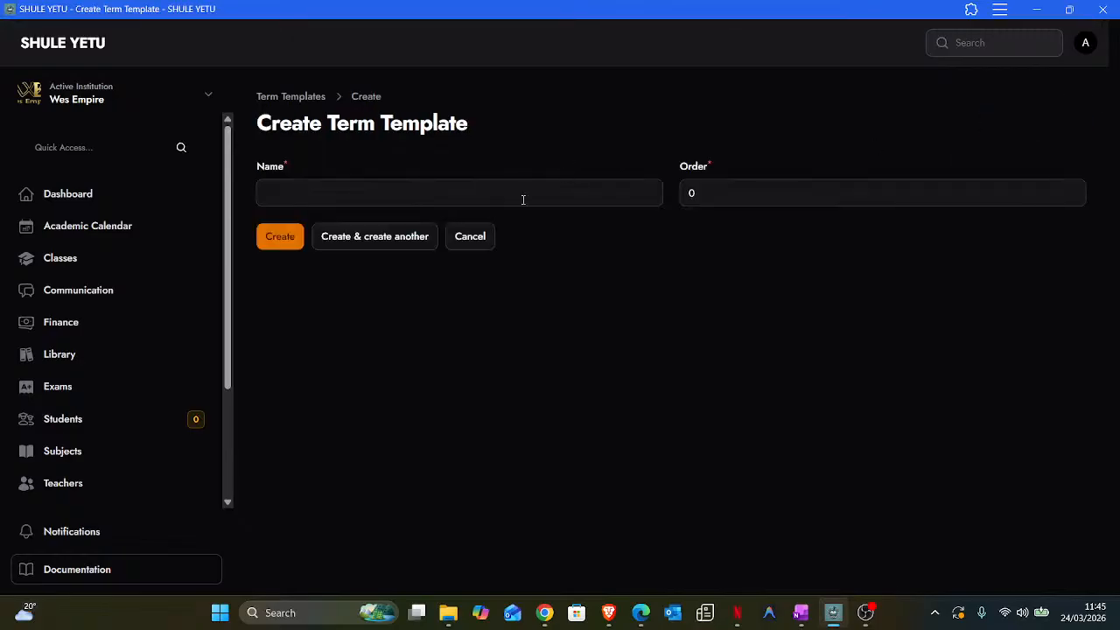
- Create term templates Term 1 with order 0 and Term 2 with order 1
left_click(389, 203)
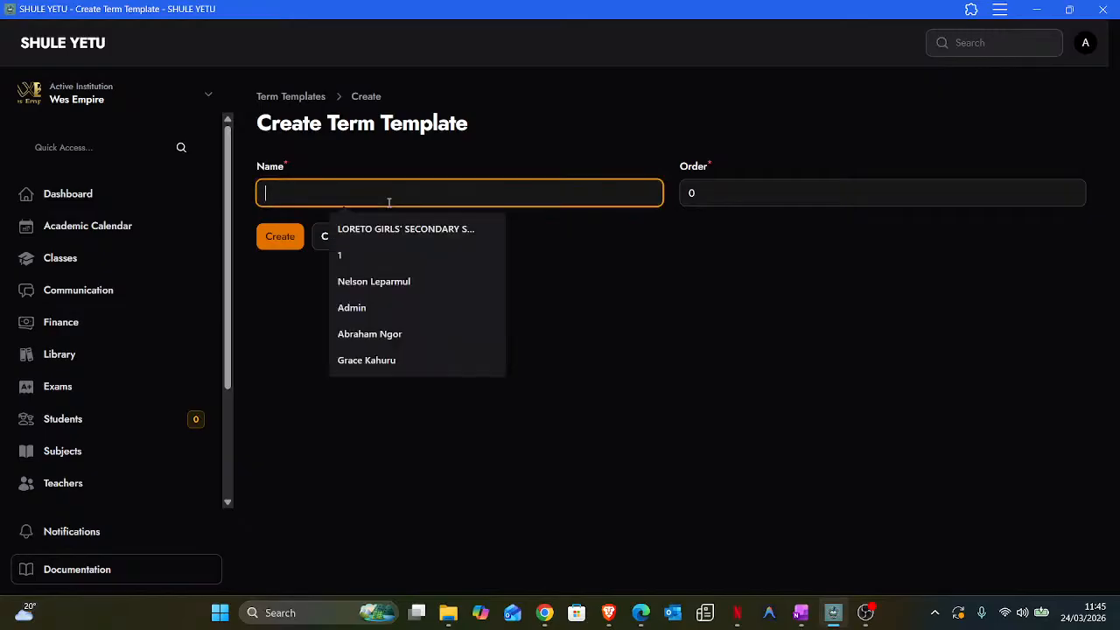
type("Term")
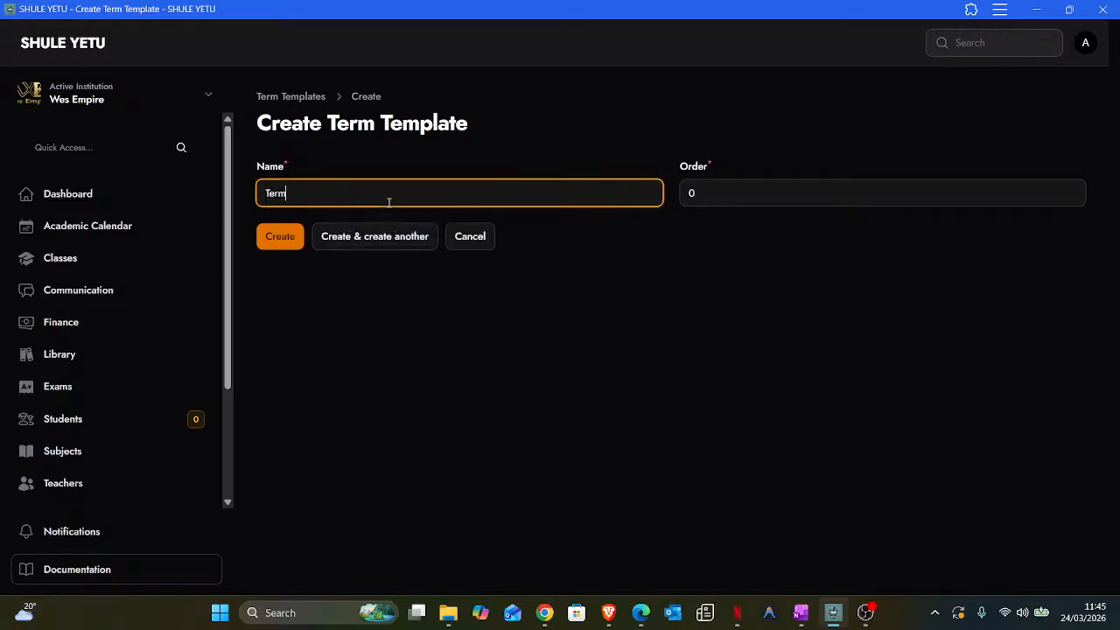
type(" 1")
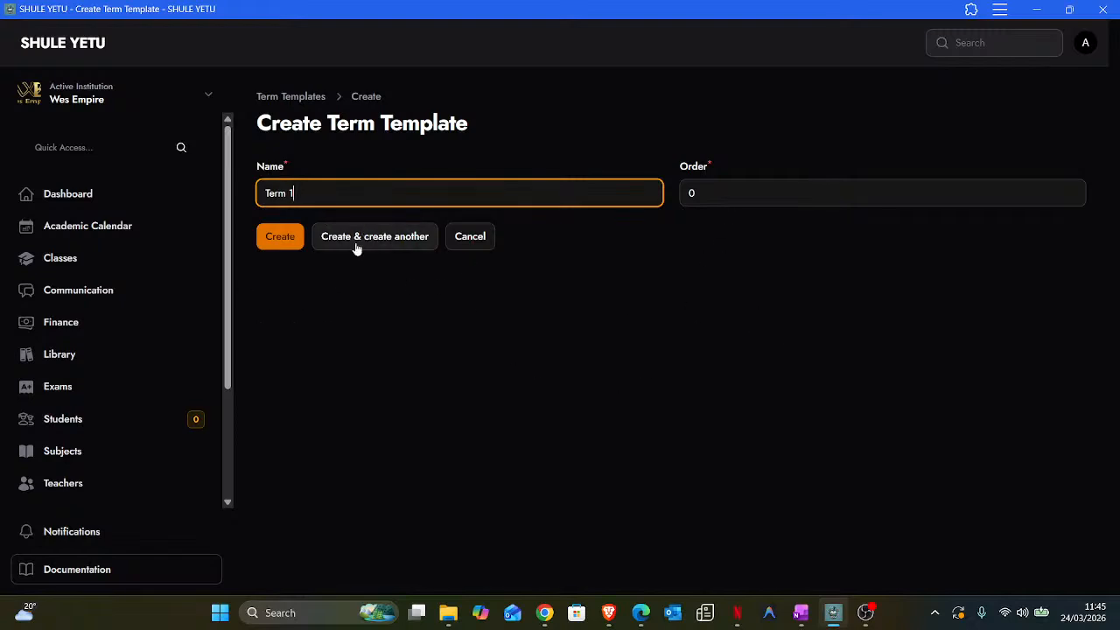
left_click(395, 242)
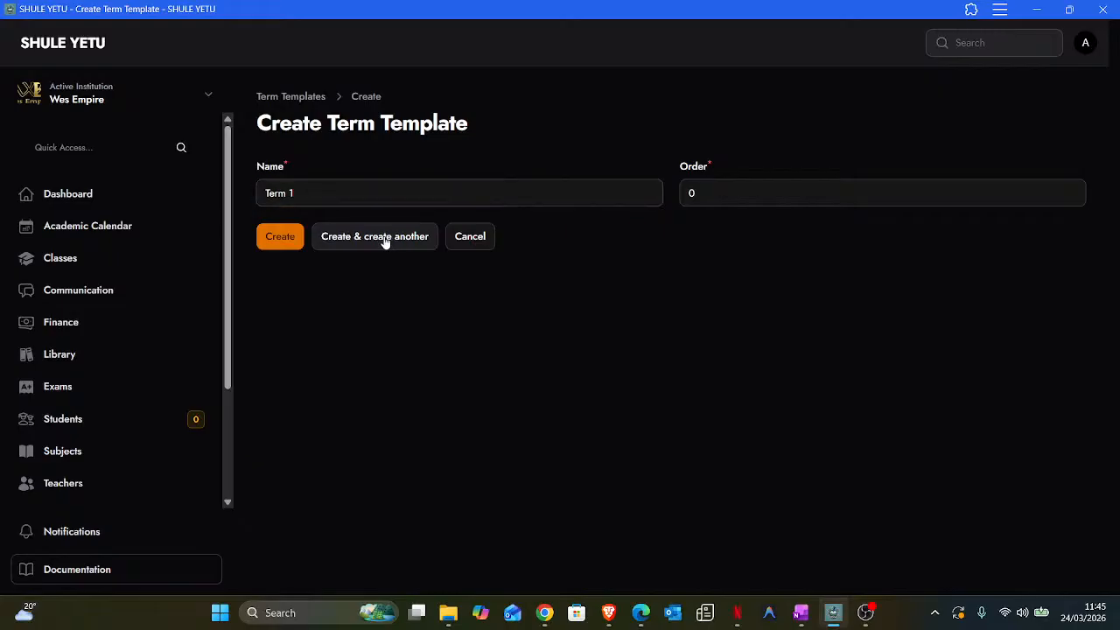
left_click(303, 194)
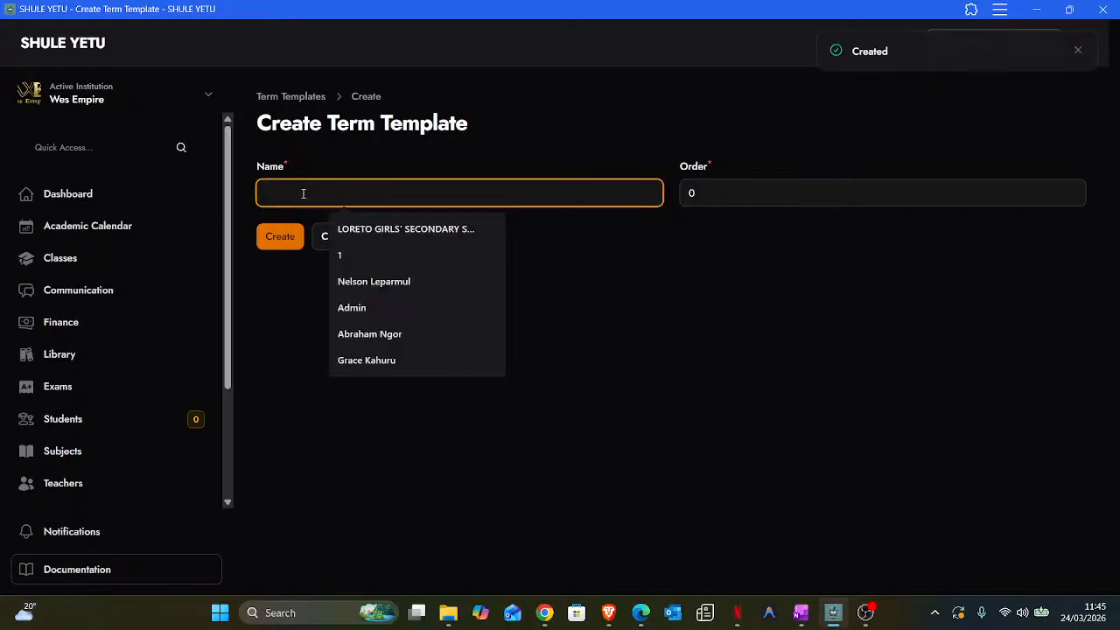
type("Term 2")
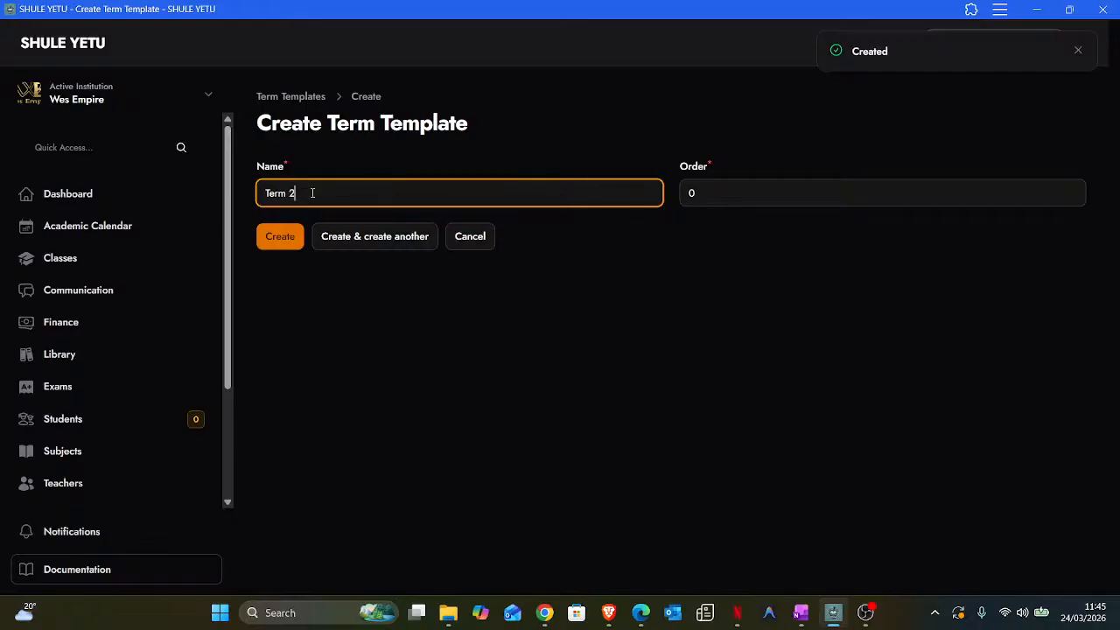
key("Tab")
type("1")
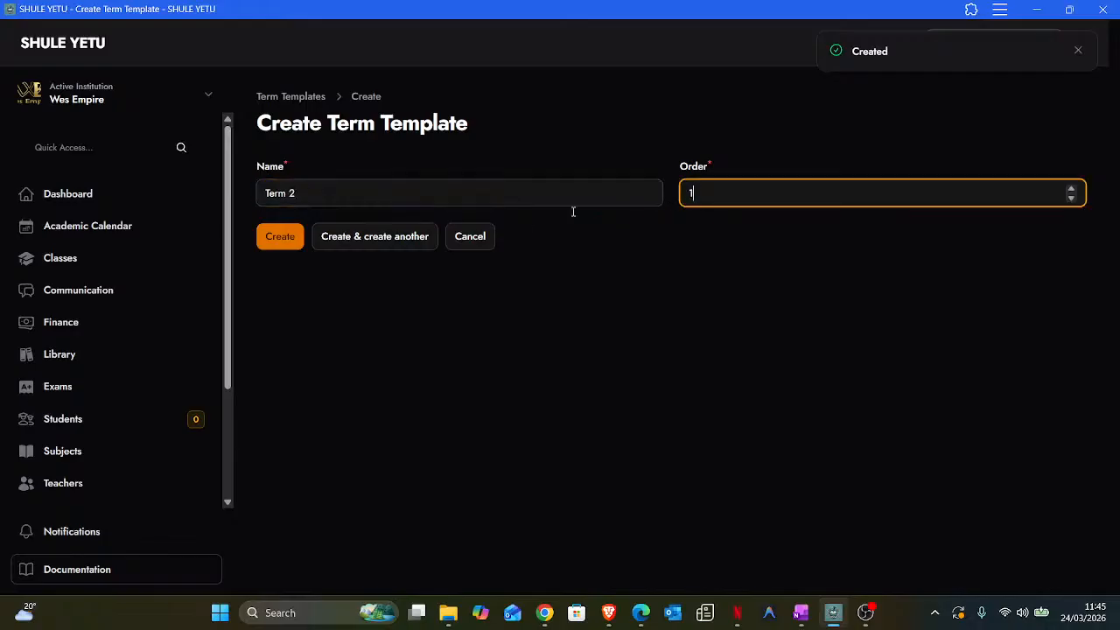
left_click(368, 243)
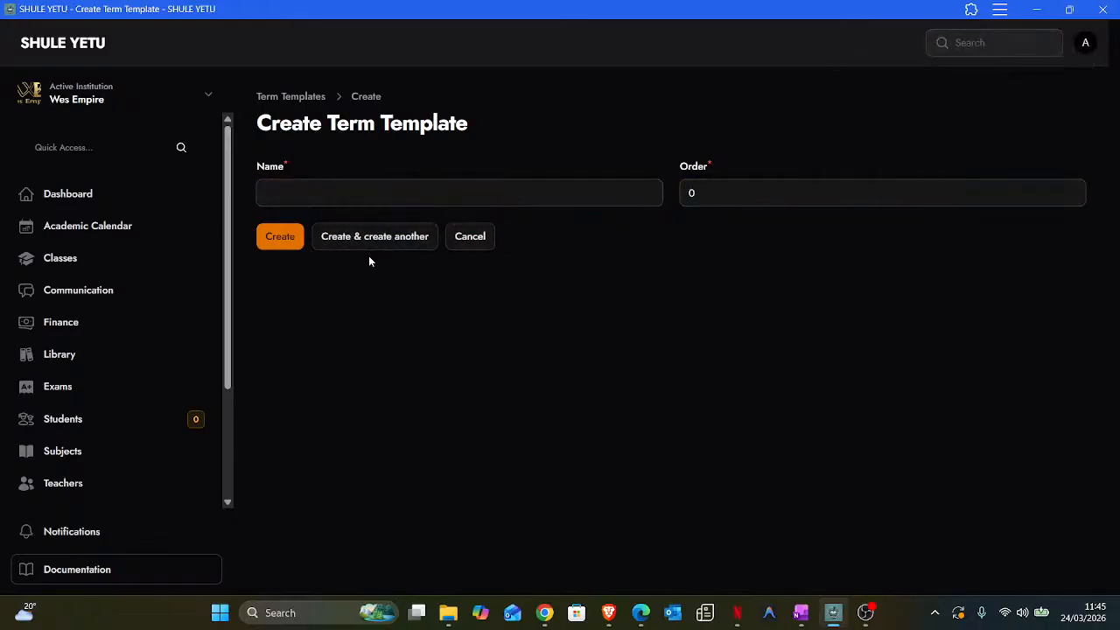
- Create the final term template Term 3 with order 2 and review its details
left_click(283, 193)
type("T")
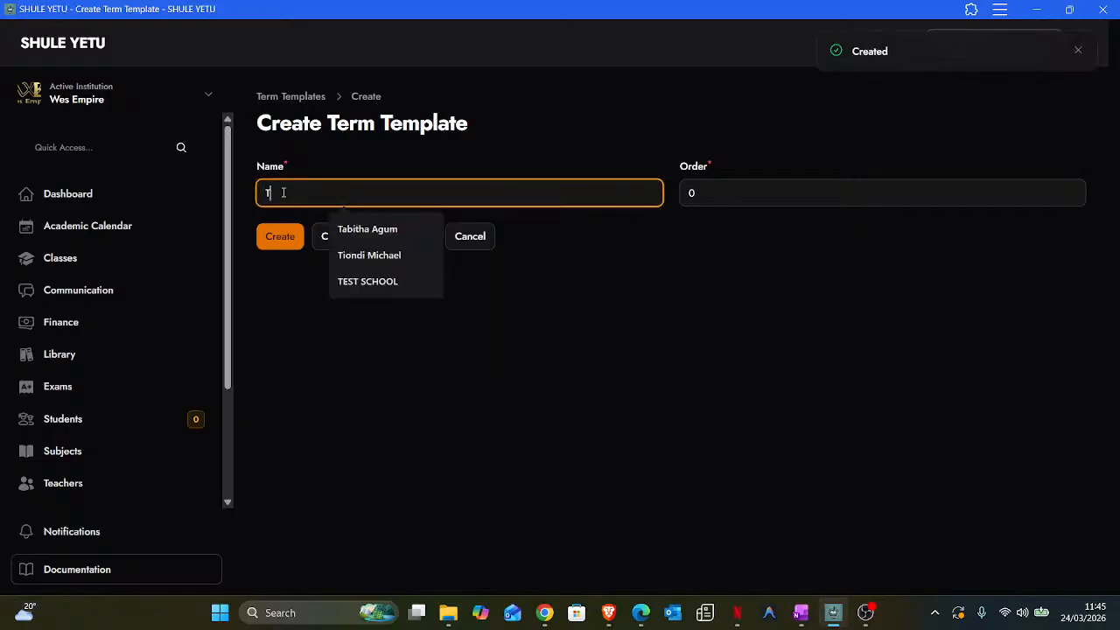
type("erm 3")
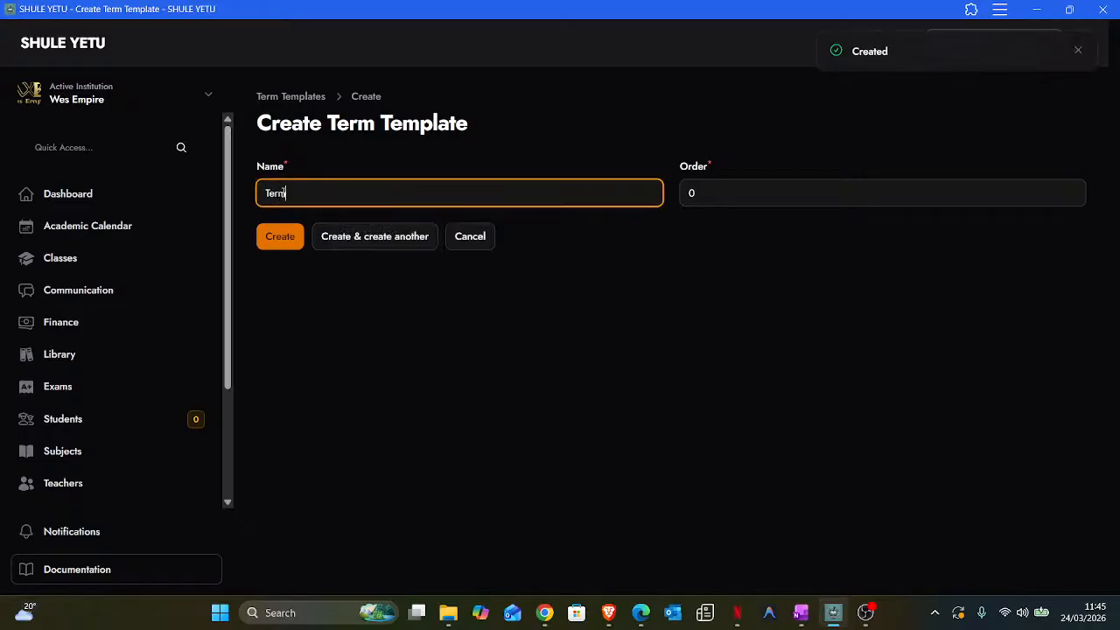
left_click(725, 193)
key("BackSpace")
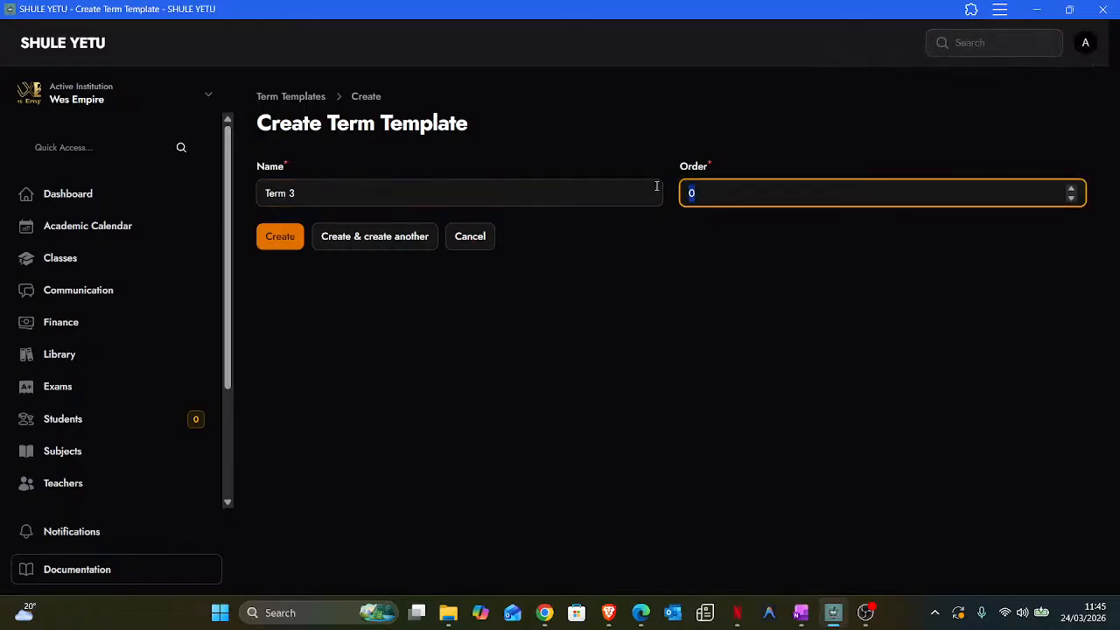
type("2")
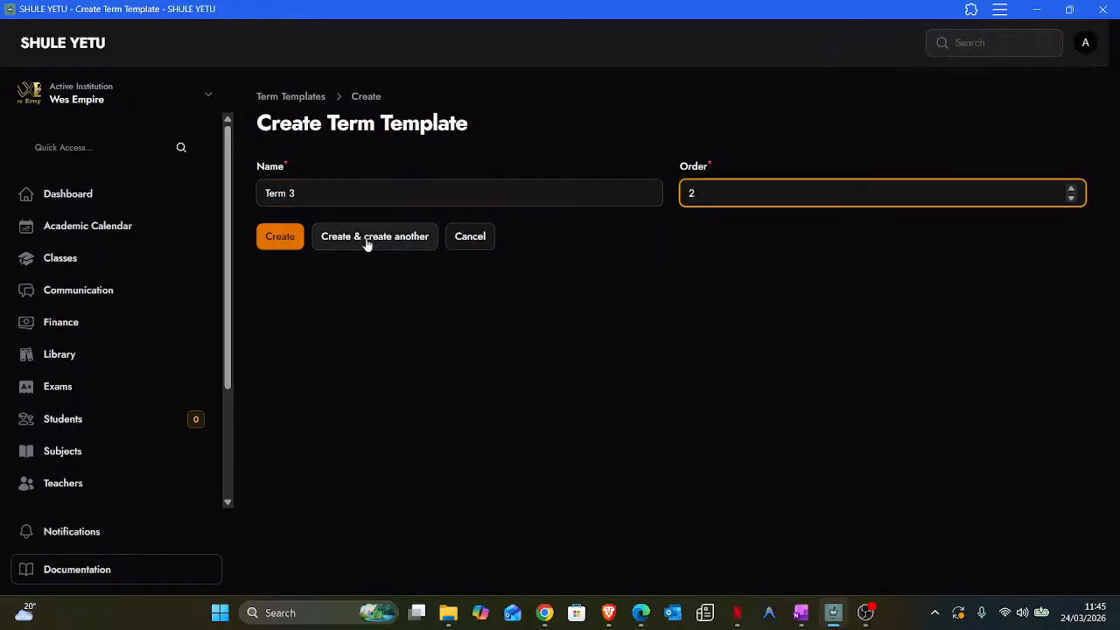
left_click(269, 239)
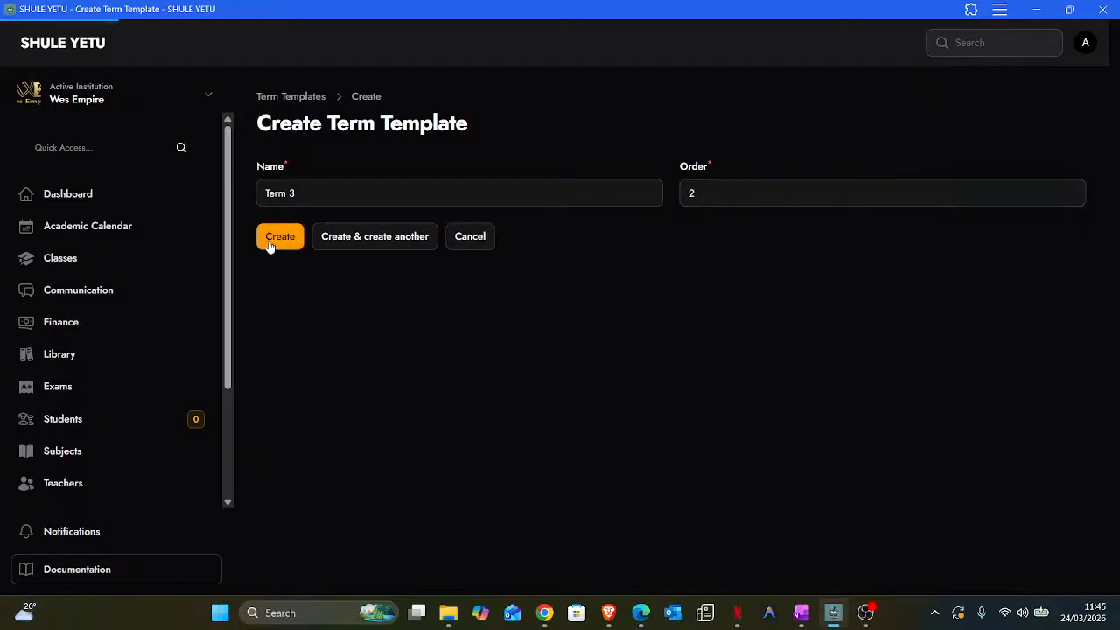
scroll(67, 464, "down", 3)
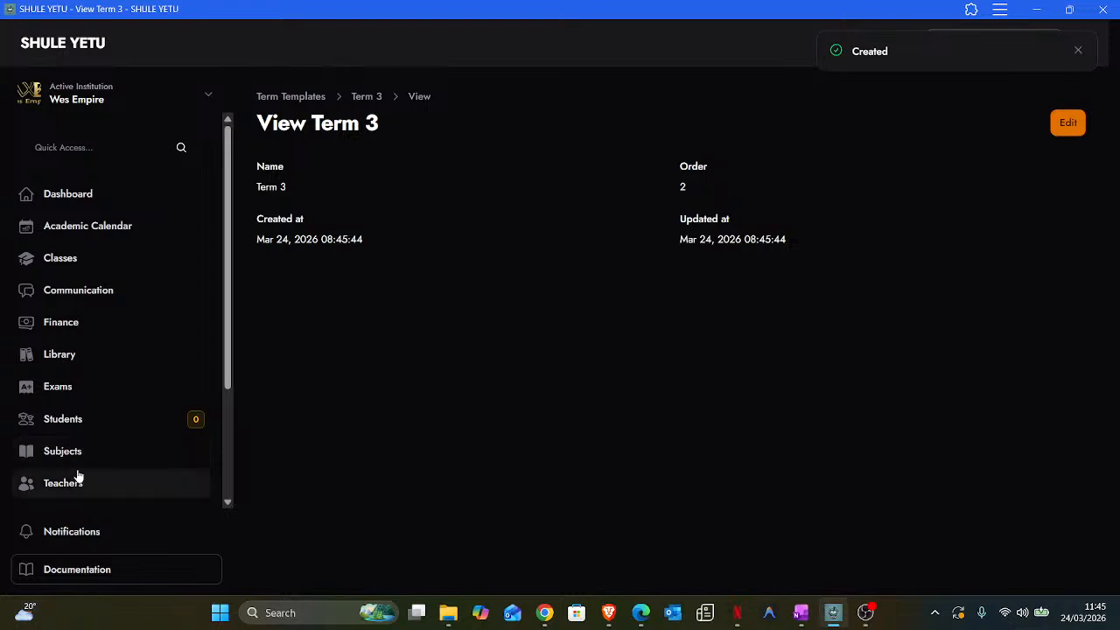
scroll(78, 500, "down", 3)
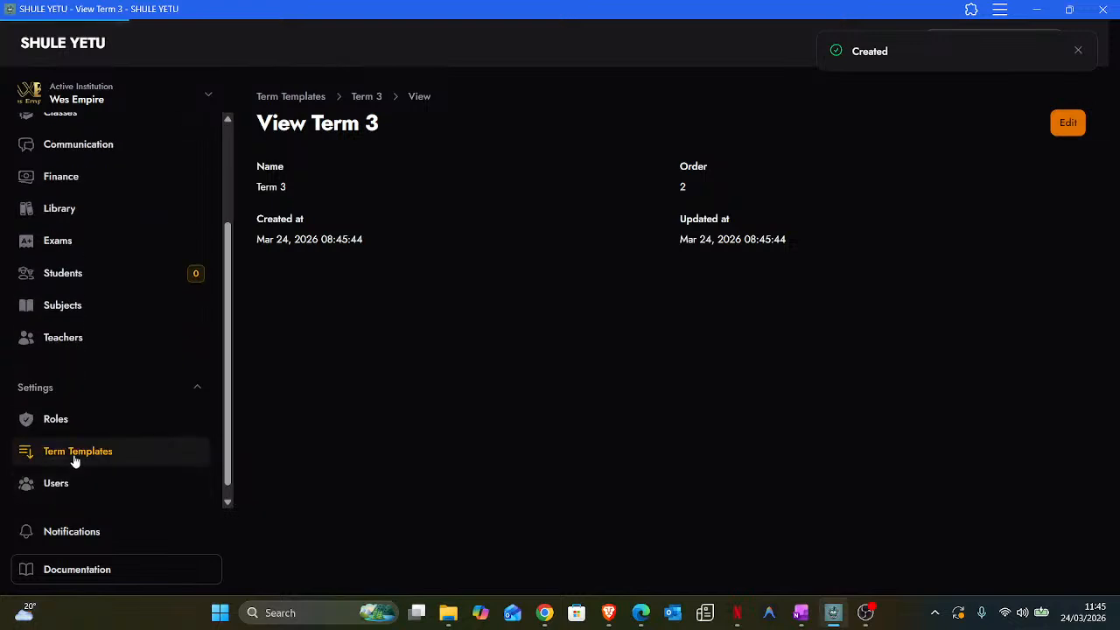
- Review the Term 1–3 templates list, then go to the Academic Calendar
left_click(75, 455)
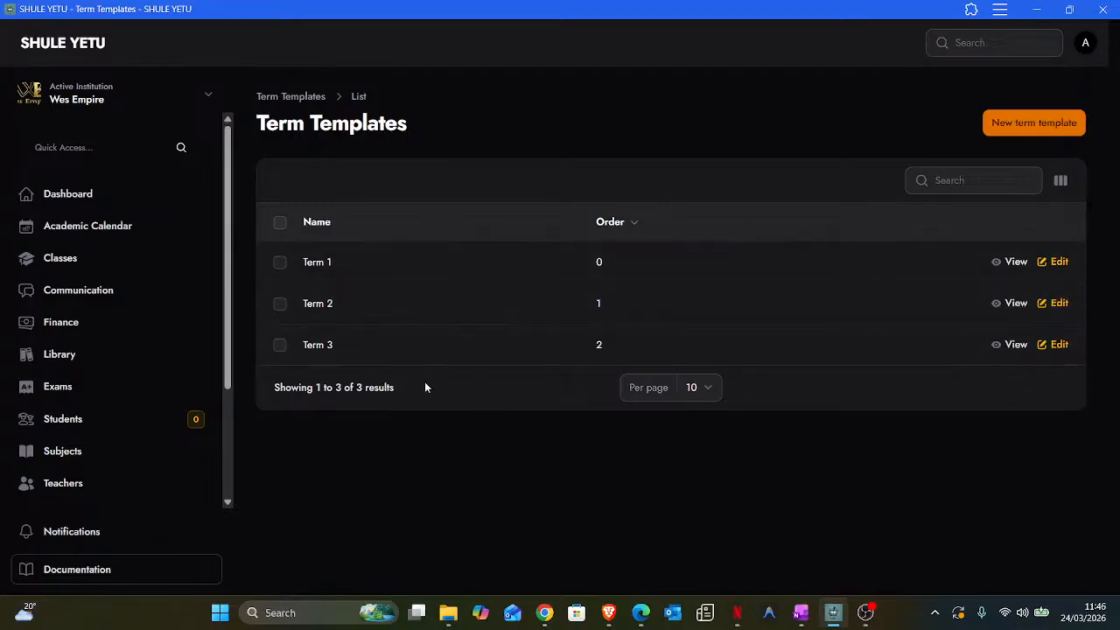
scroll(135, 402, "down", 1)
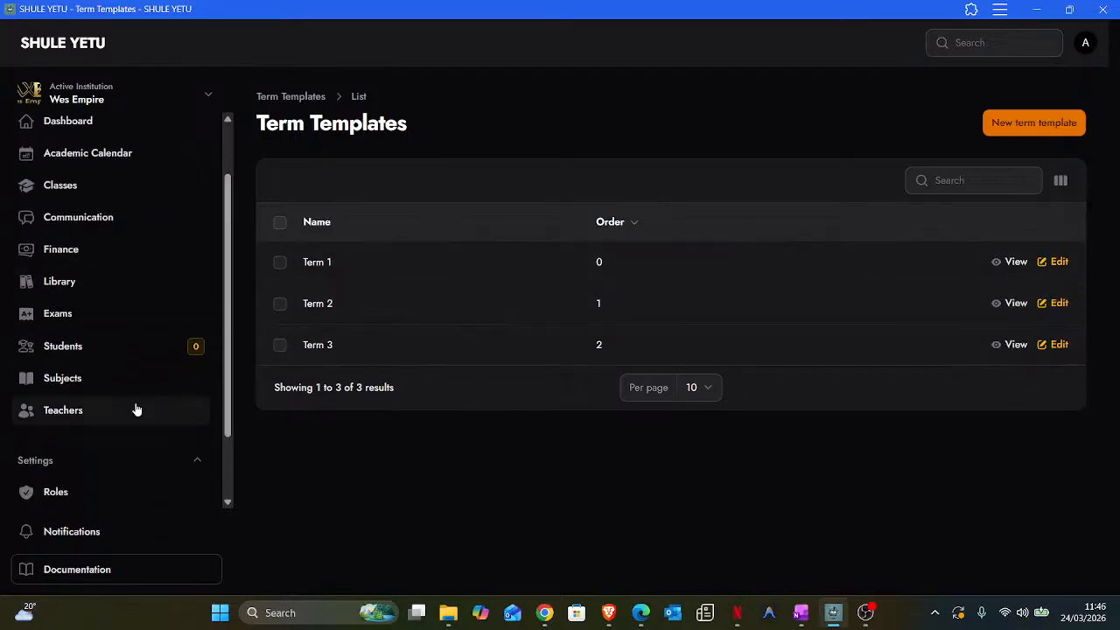
scroll(136, 408, "down", 1)
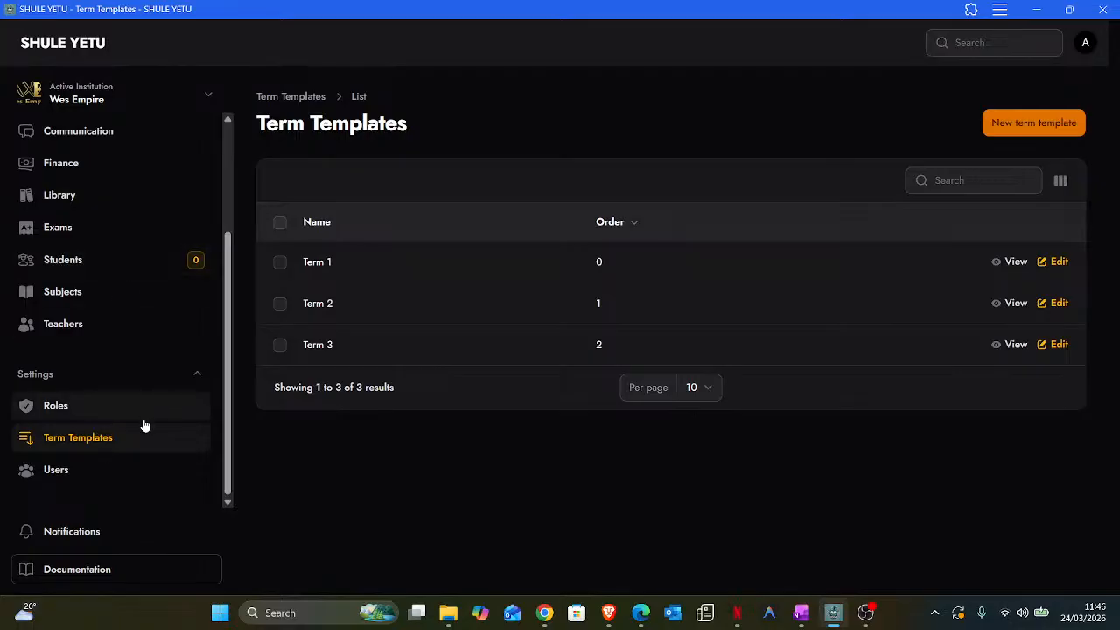
scroll(115, 443, "up", 3)
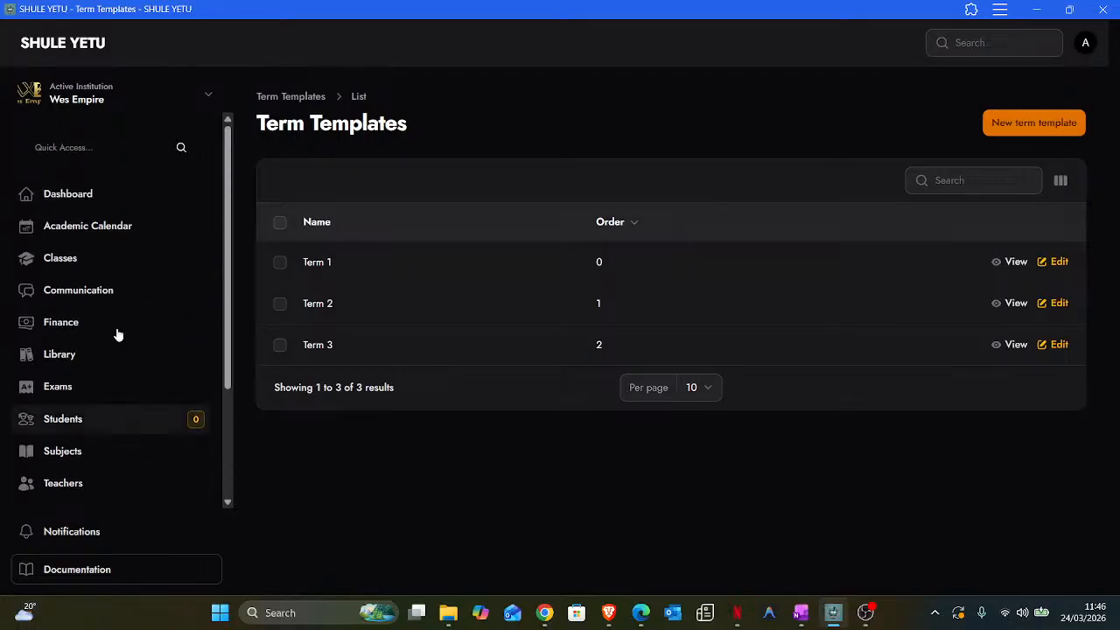
left_click(74, 230)
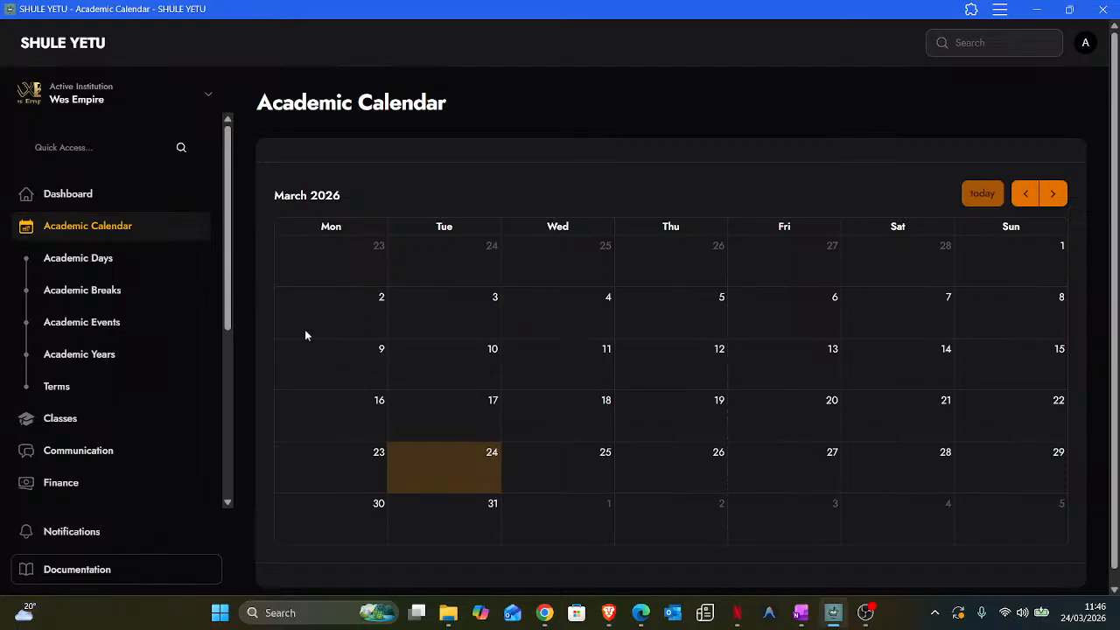
- Create academic year 2026 with Active status, then go to the Terms list
left_click(76, 360)
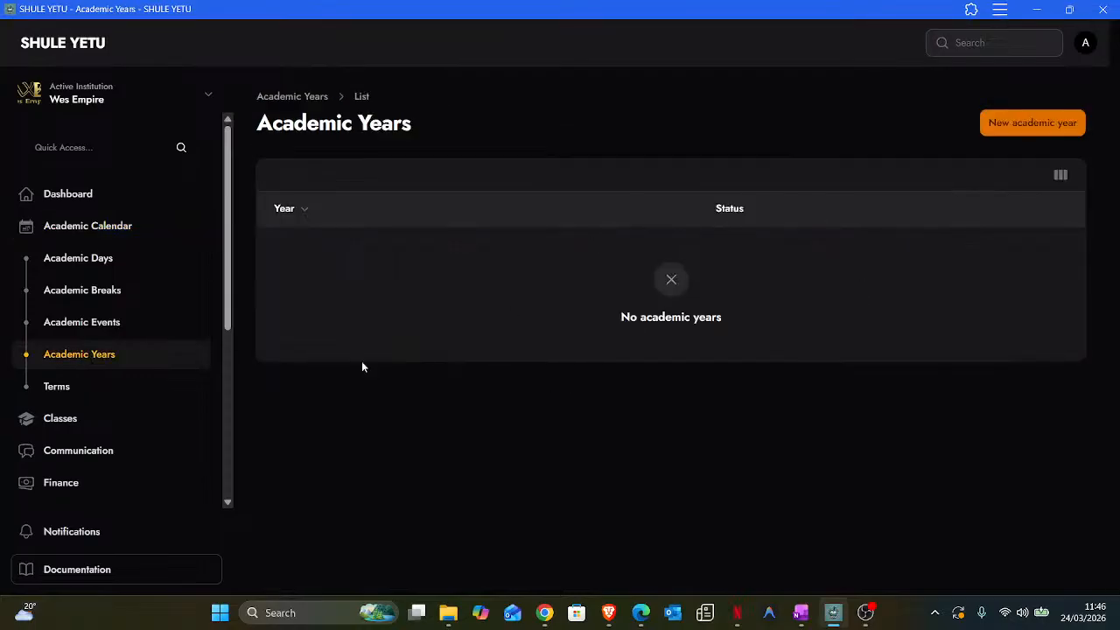
left_click(1031, 126)
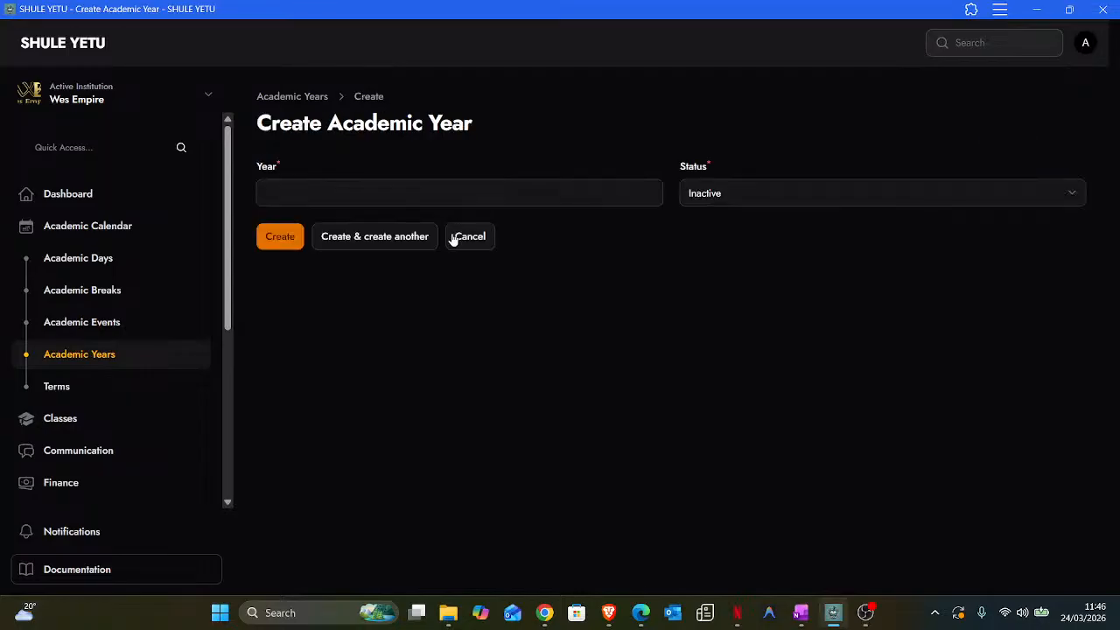
left_click(408, 193)
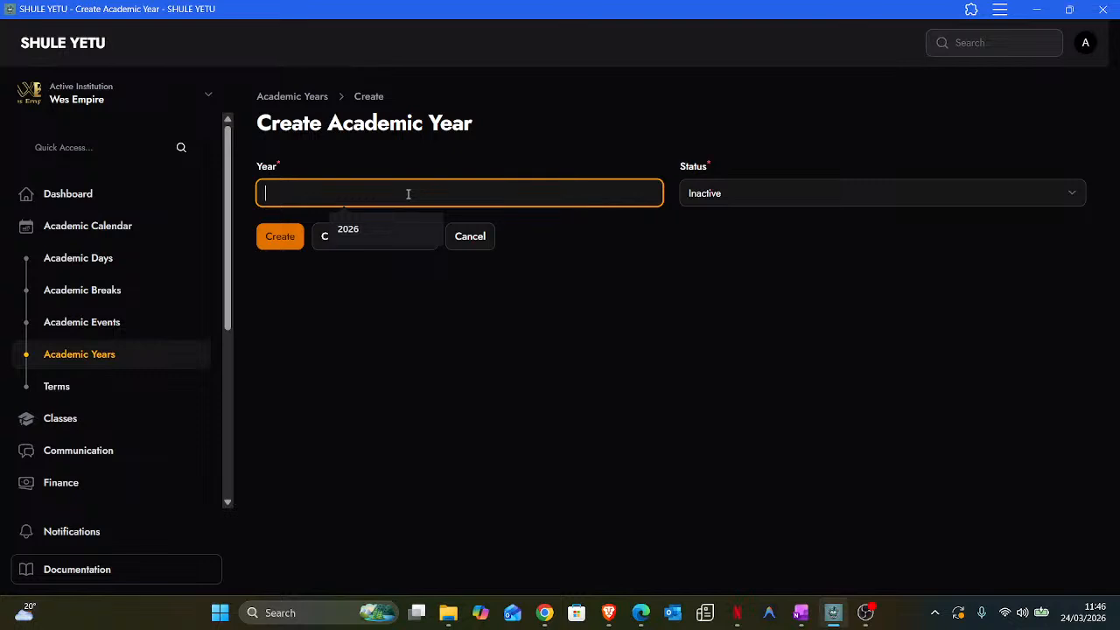
left_click(388, 229)
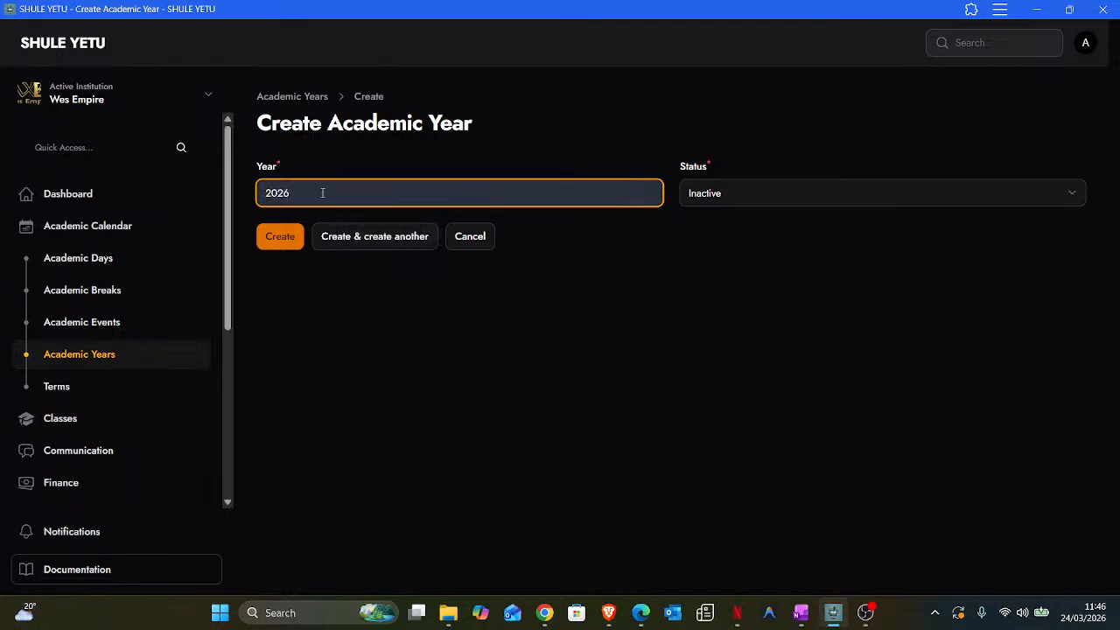
left_click(735, 193)
left_click(713, 237)
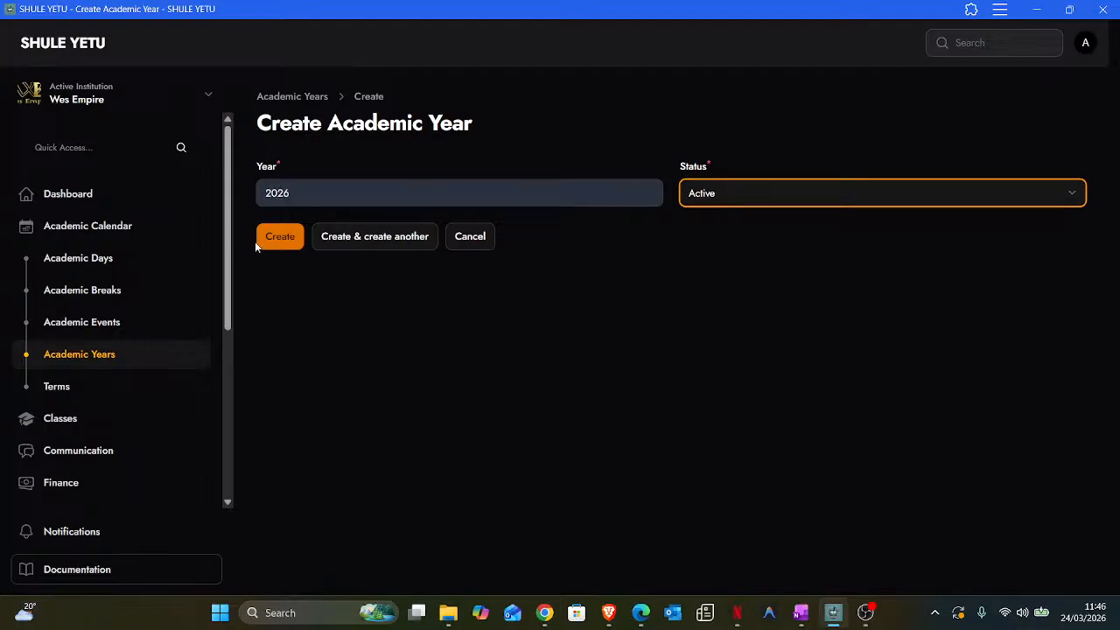
left_click(286, 247)
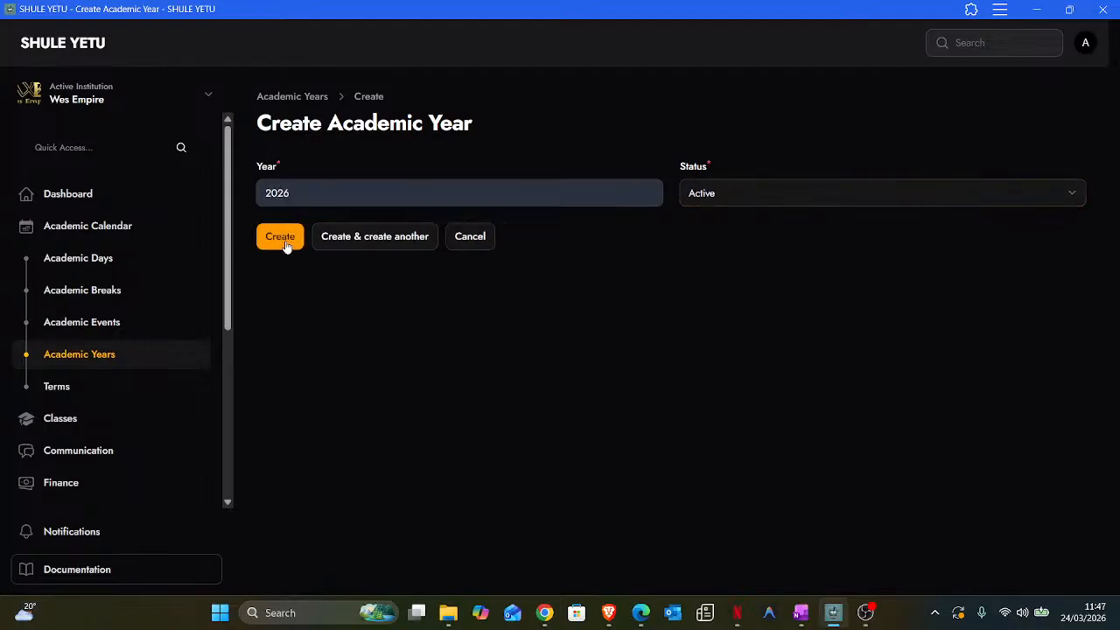
left_click(78, 366)
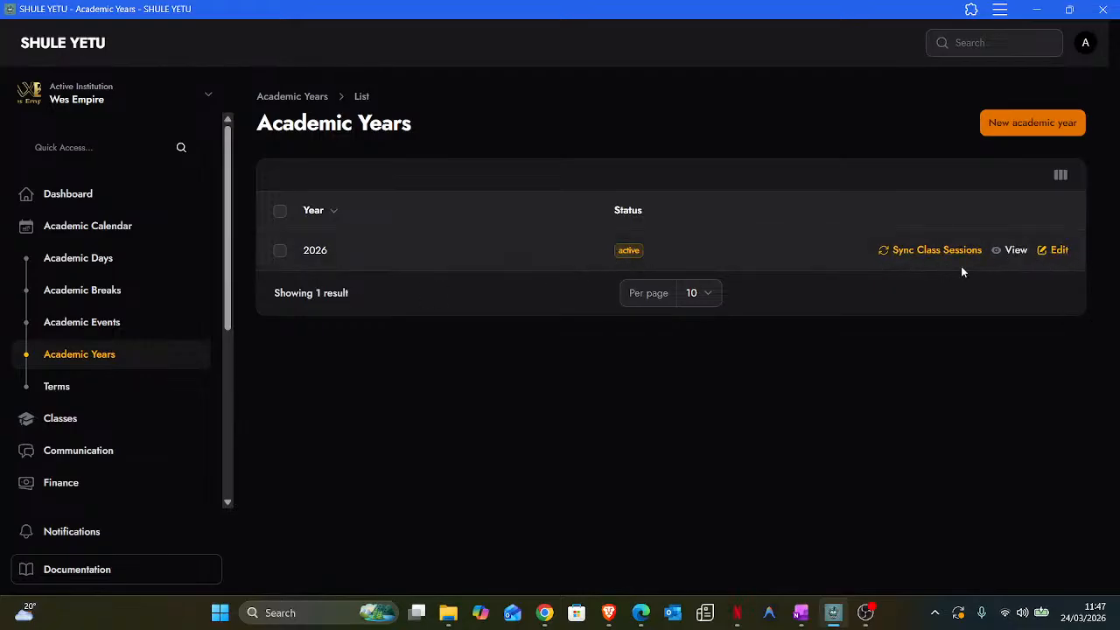
left_click(58, 387)
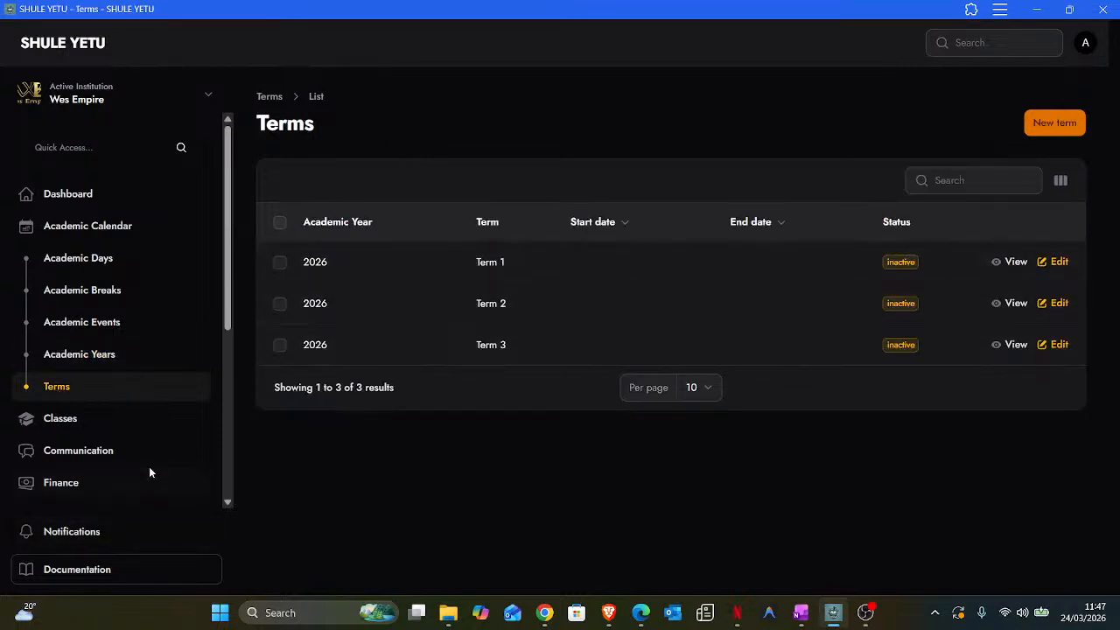
- Scroll through the Terms list showing Term 1 to Term 3 for 2026
scroll(150, 468, "down", 4)
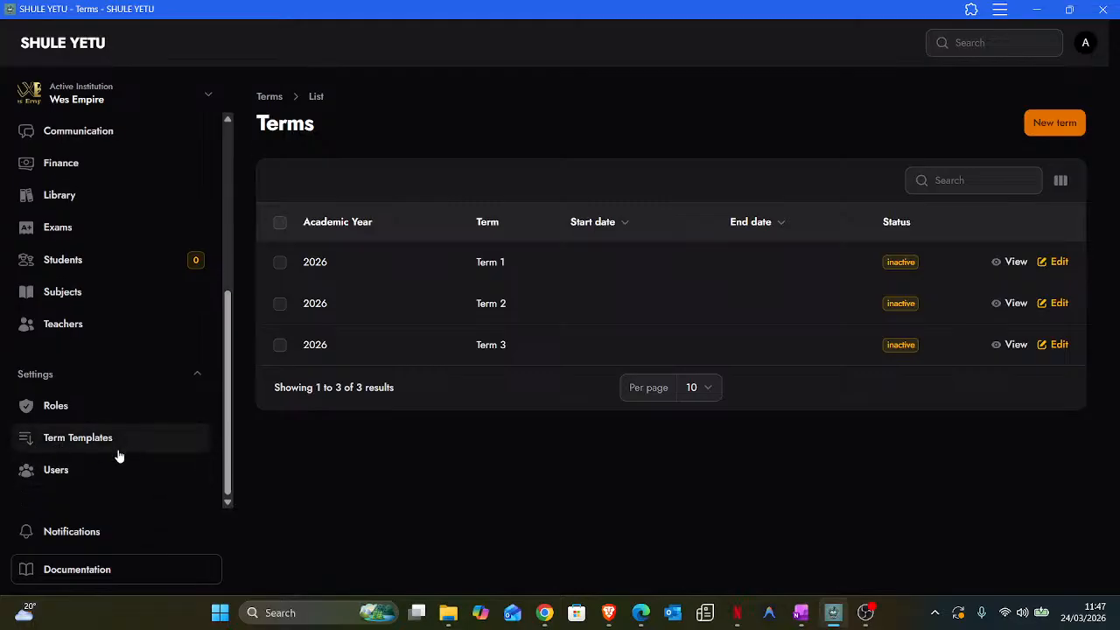
scroll(118, 454, "up", 4)
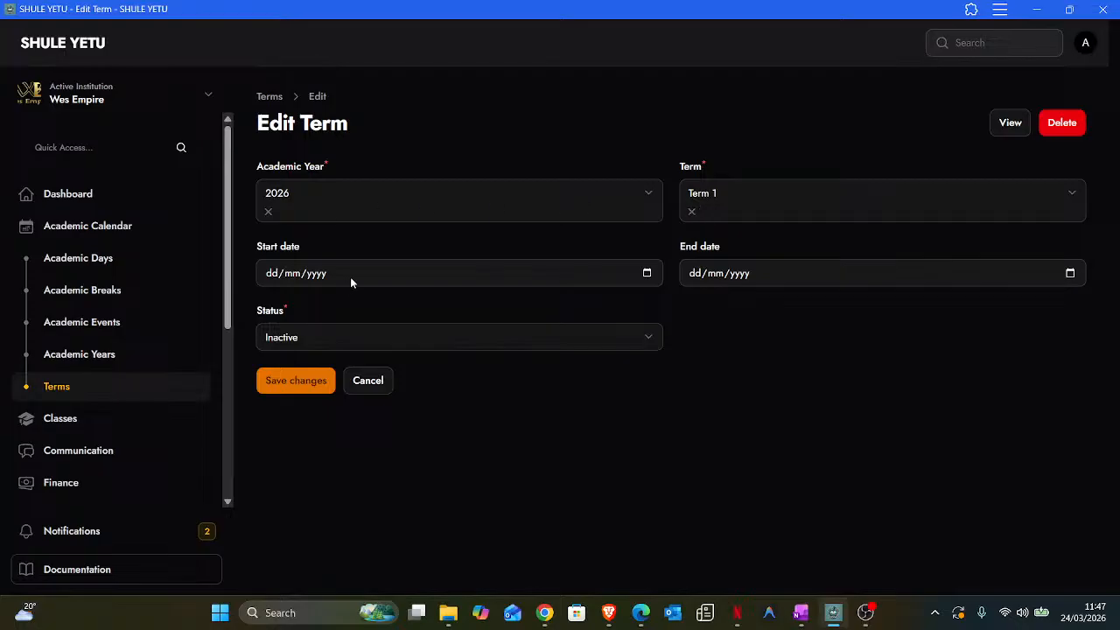
- Make Term 1 active from 5 January to 10 April 2026 and save it
left_click(391, 350)
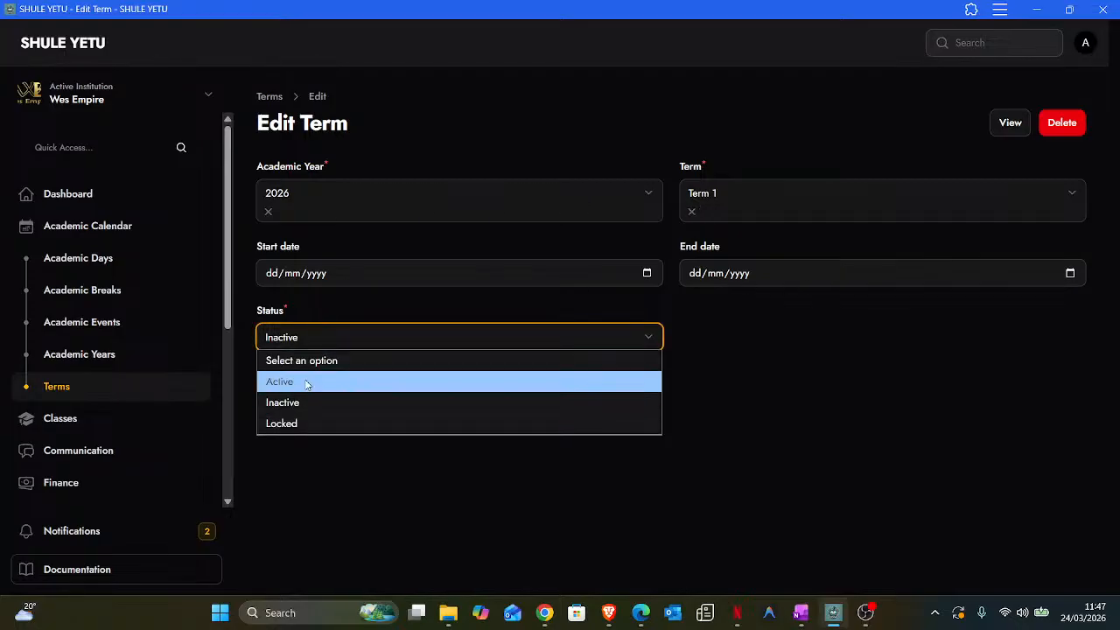
left_click(391, 379)
left_click(648, 274)
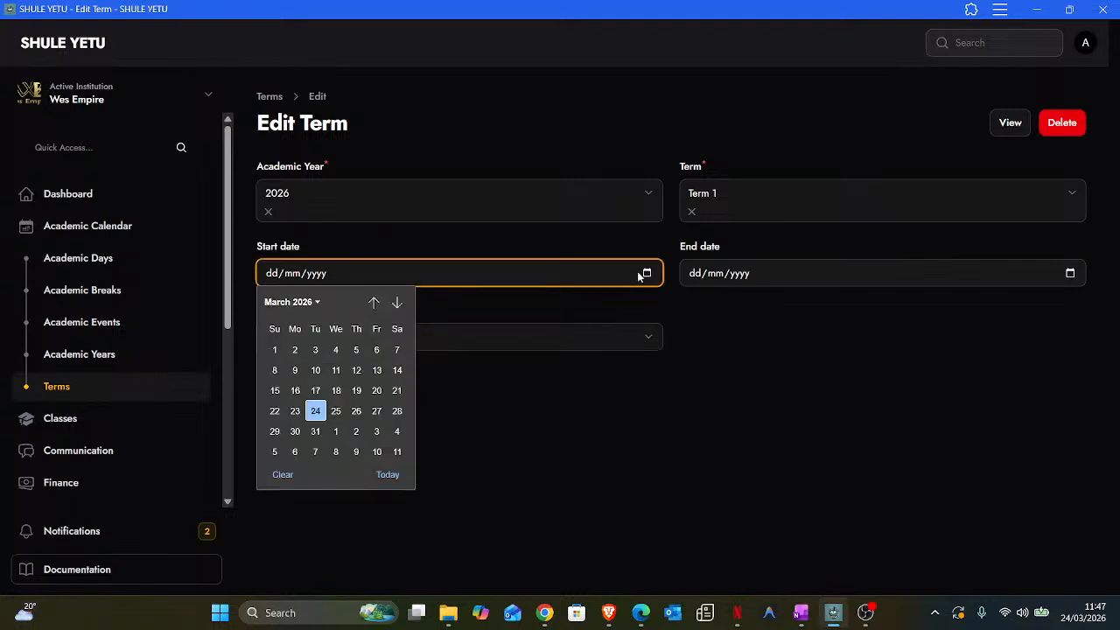
left_click(372, 303)
left_click(372, 303)
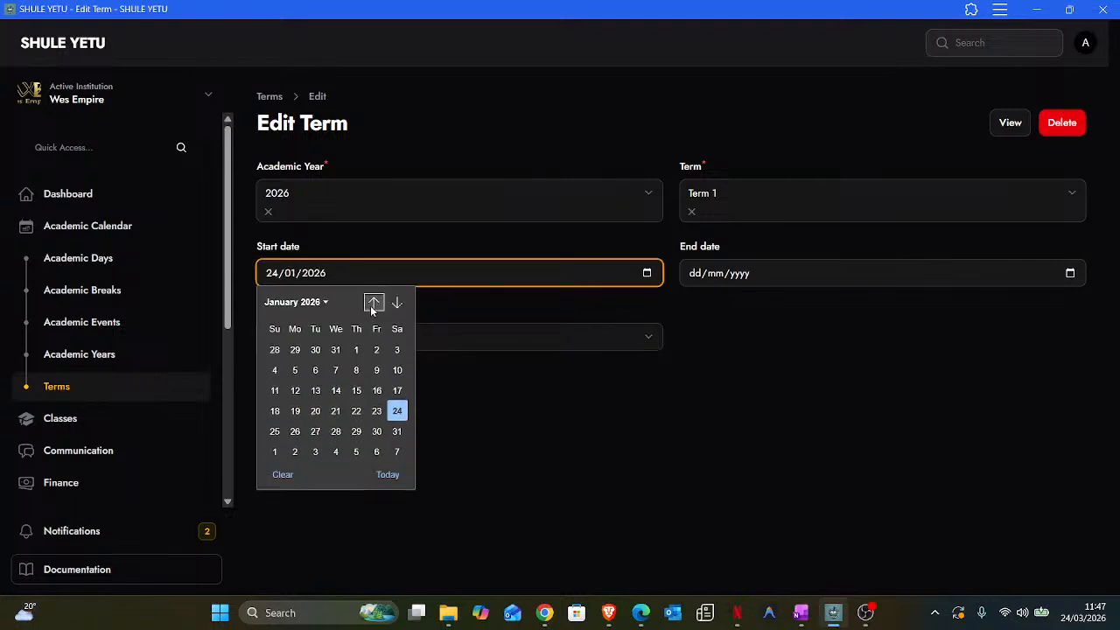
left_click(297, 377)
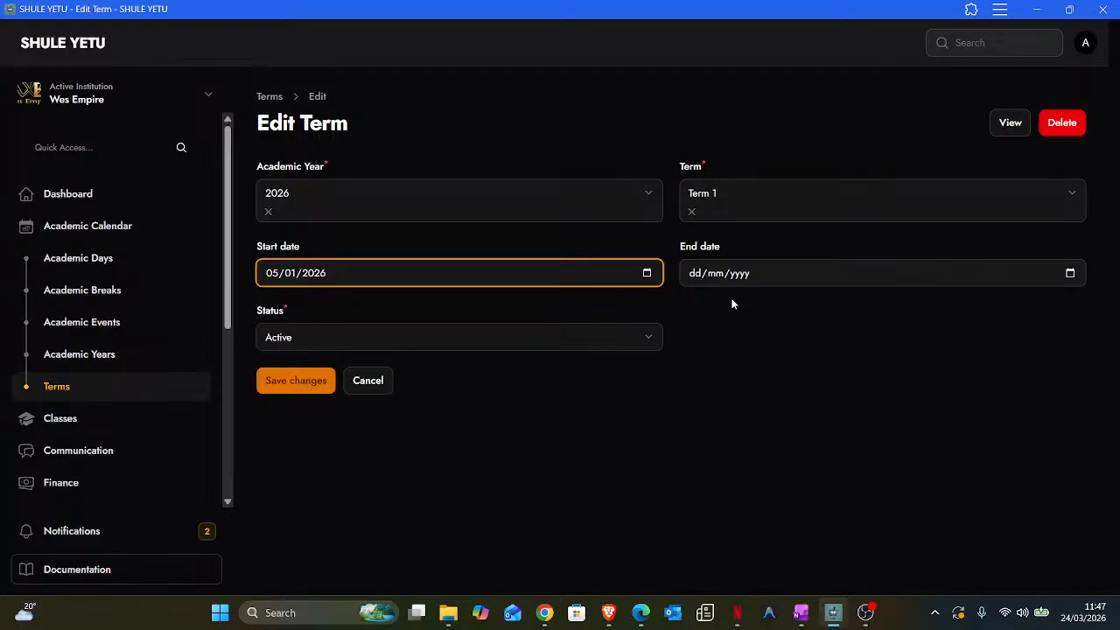
left_click(1063, 279)
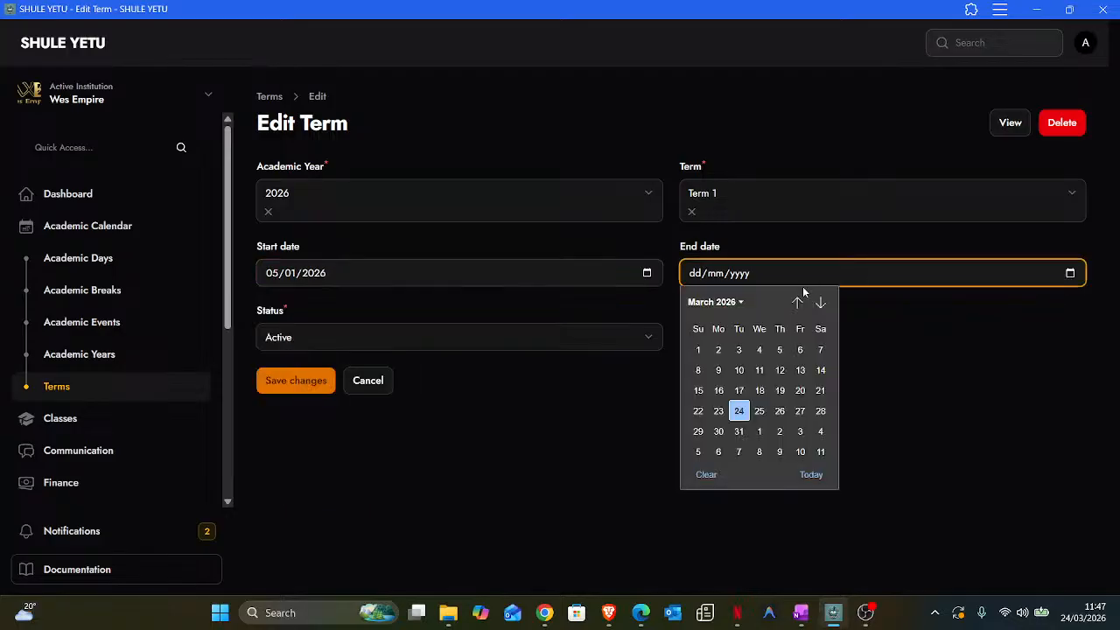
left_click(820, 303)
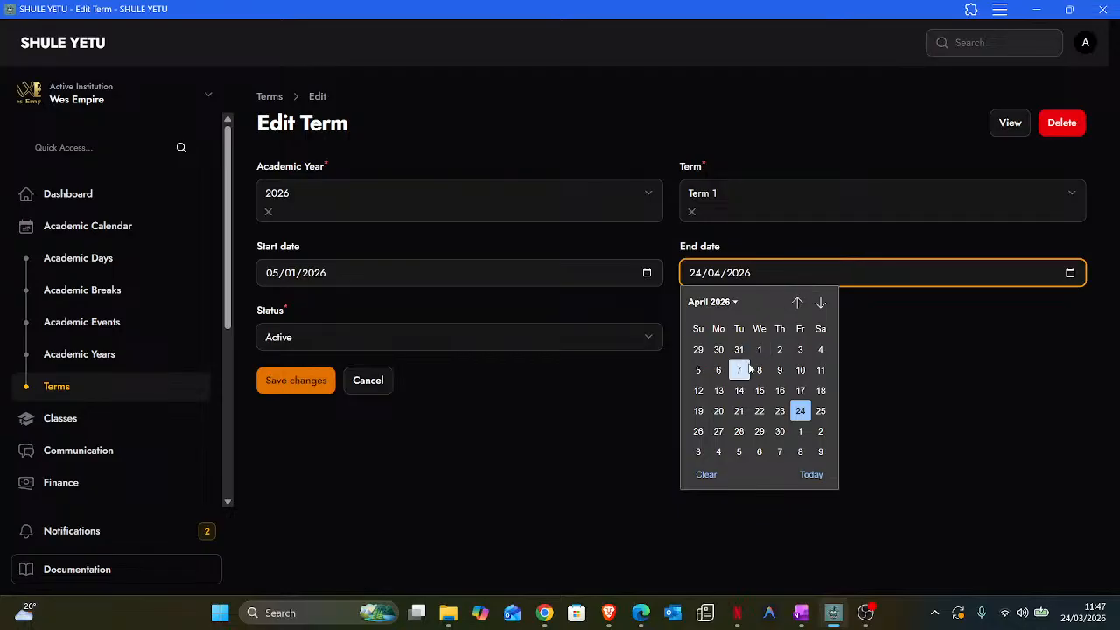
left_click(800, 370)
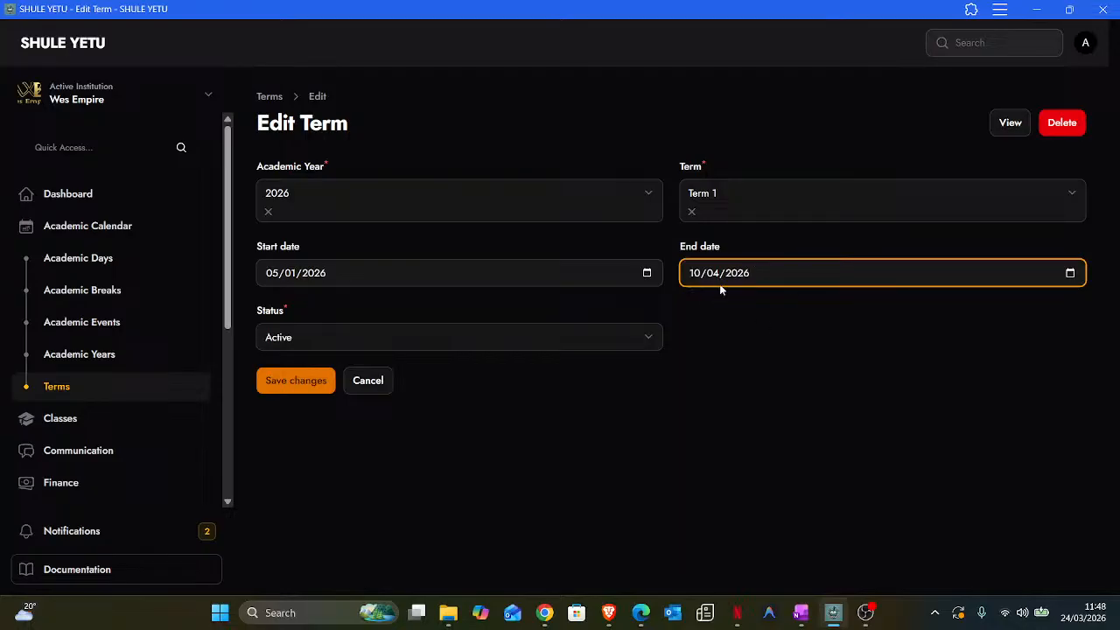
left_click(286, 385)
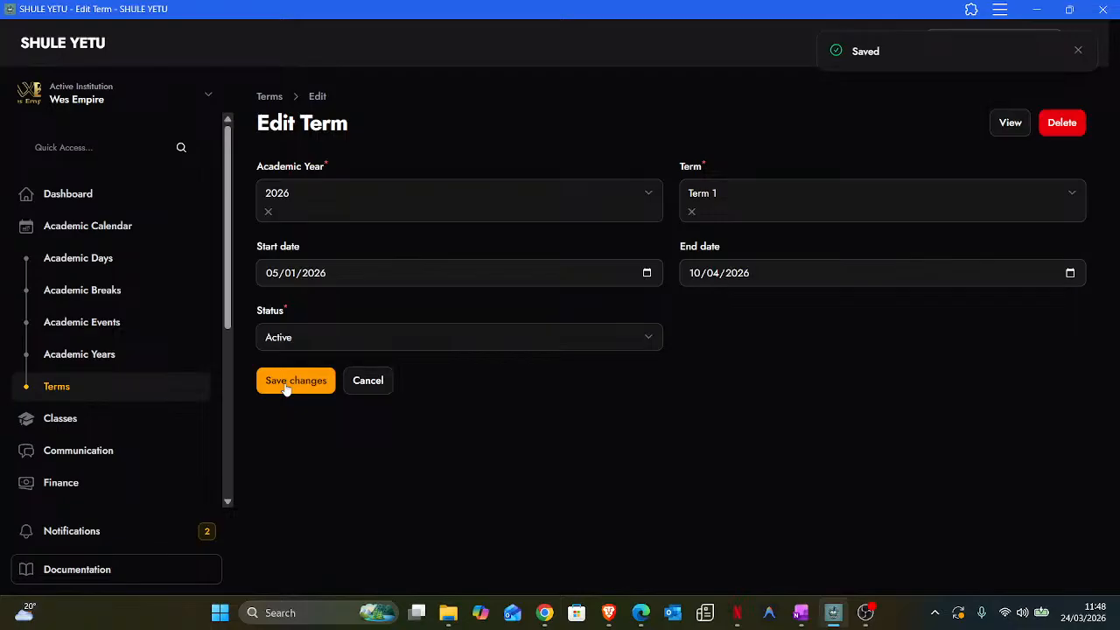
double_click(825, 58)
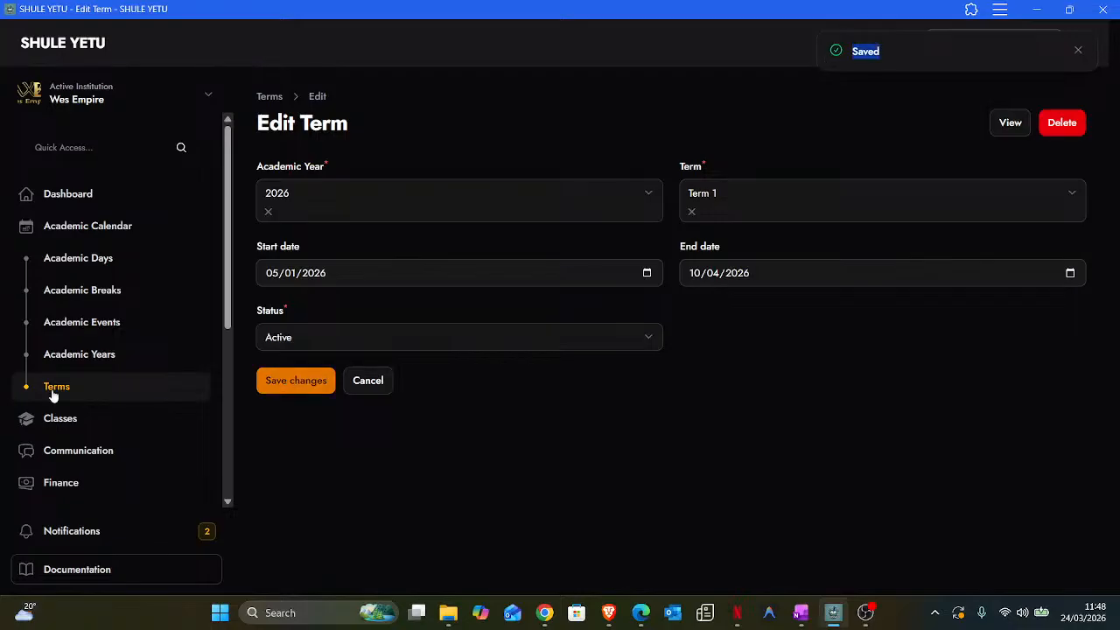
left_click(54, 389)
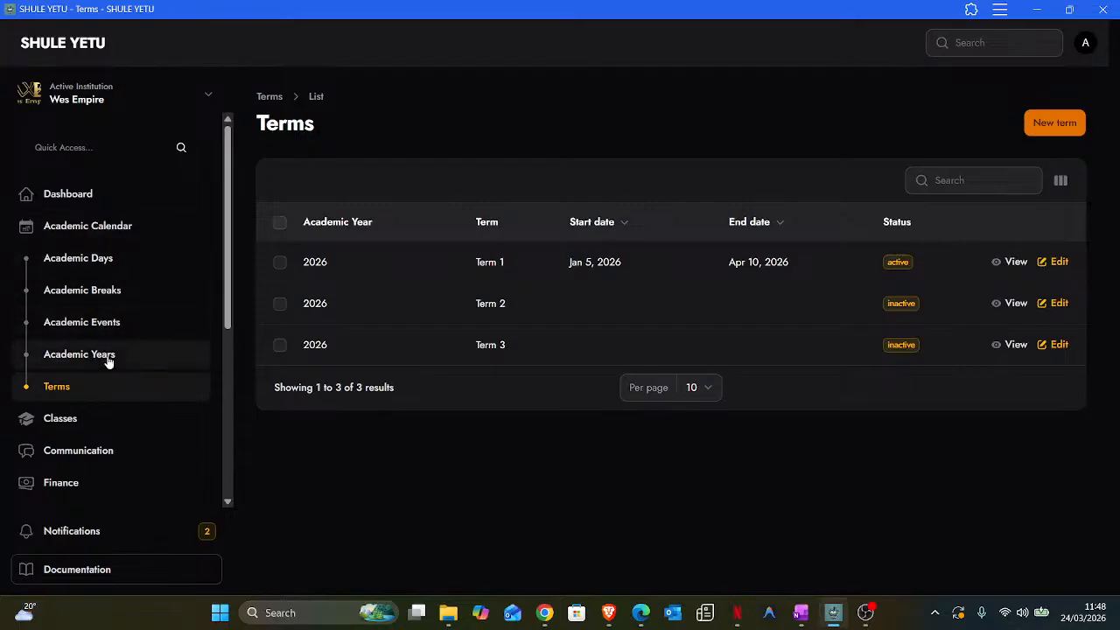
- On the Academic Calendar, bring up the add event/break/exam choices for 24 March 2026
left_click(75, 237)
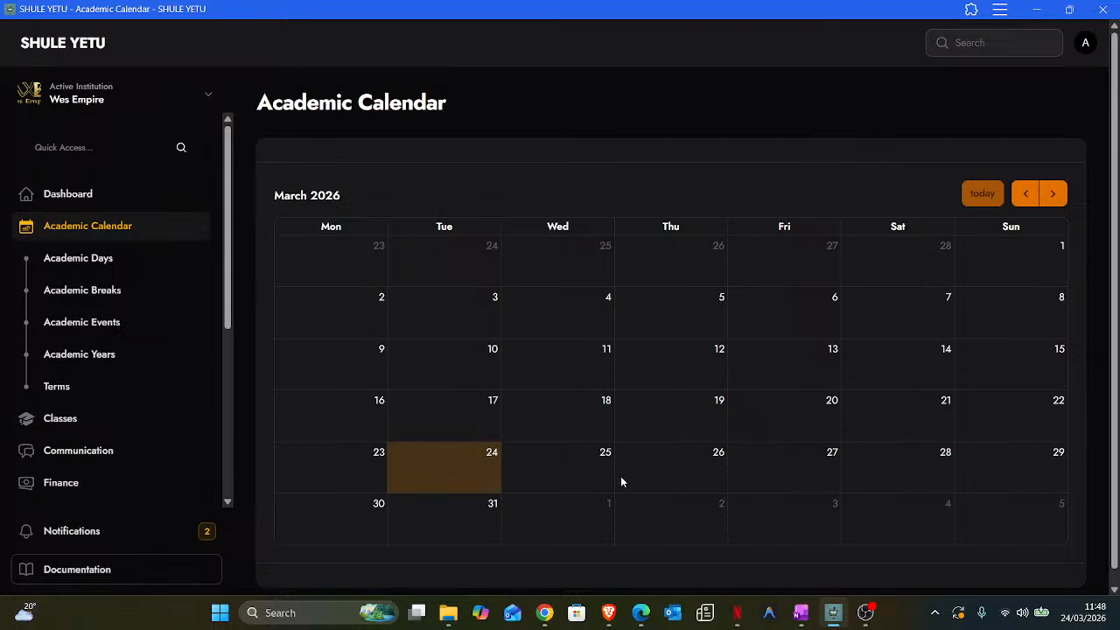
right_click(459, 468)
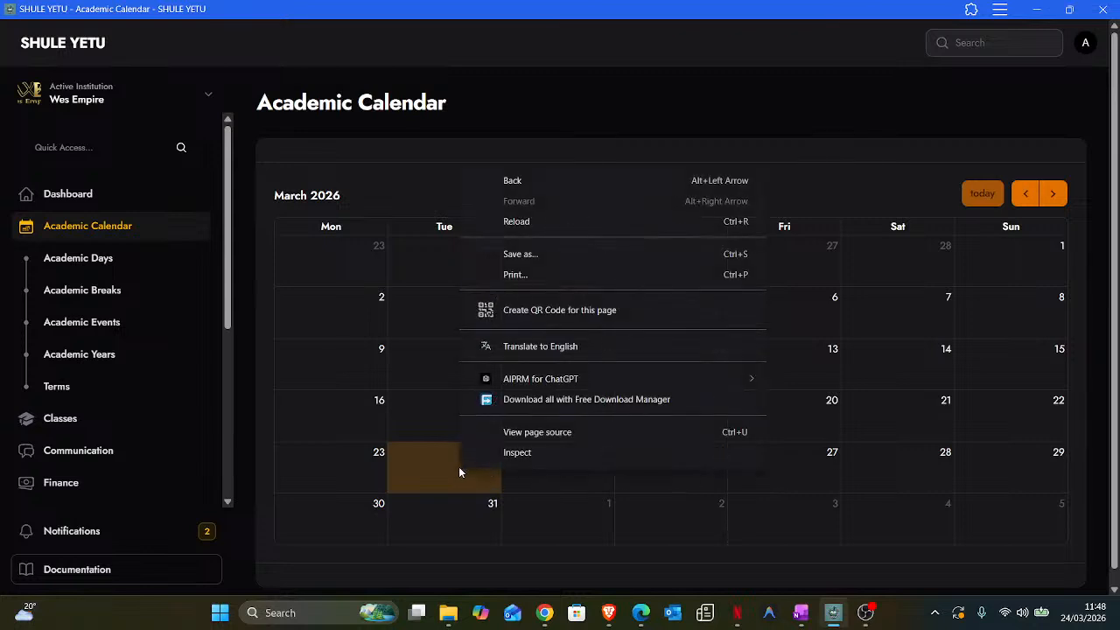
left_click(449, 469)
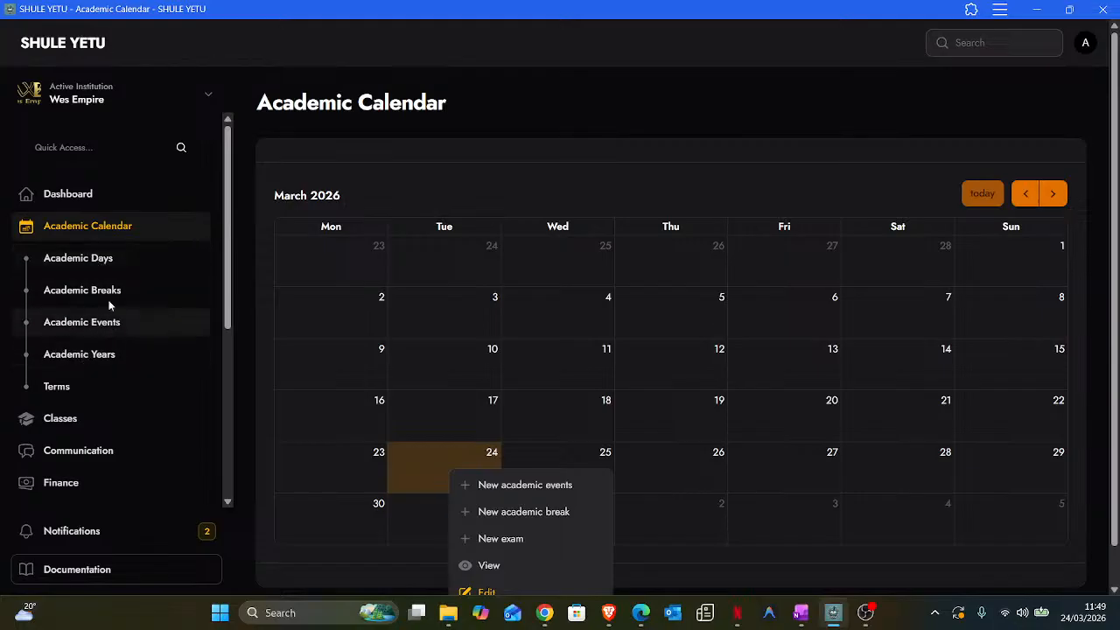
- Start a new academic break titled Mid-Term Break, running 24 to 26 March 2026
left_click(507, 515)
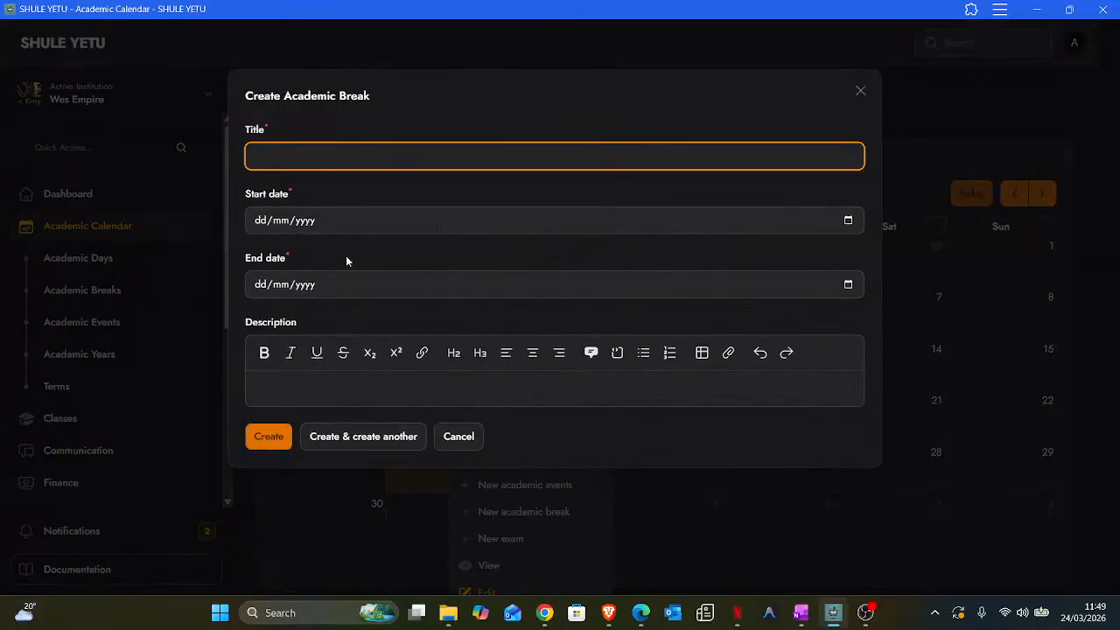
left_click(279, 152)
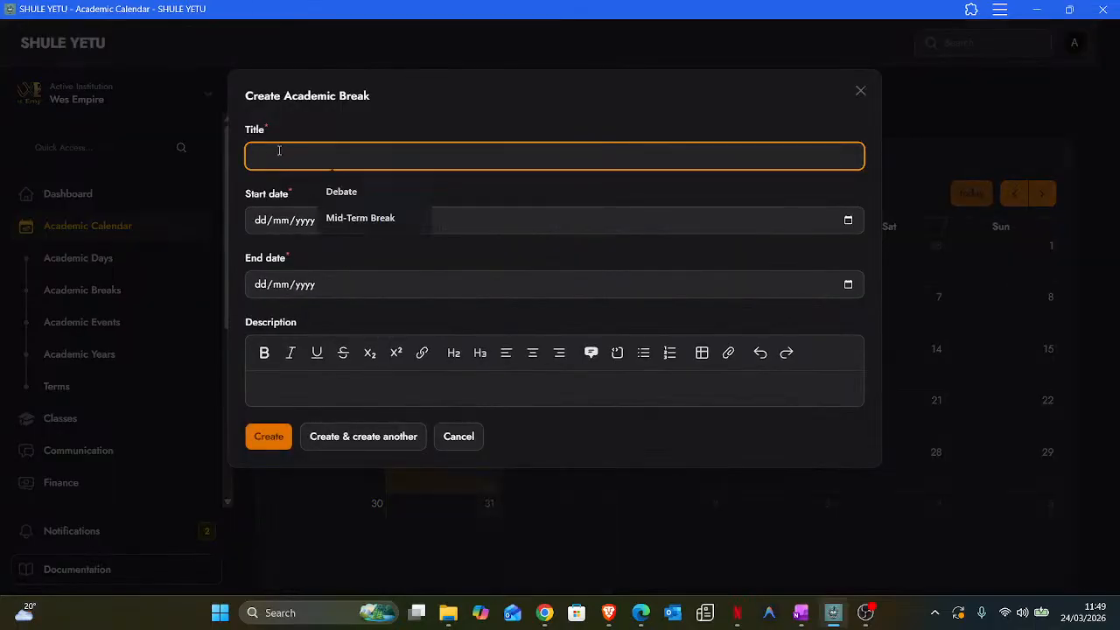
left_click(331, 217)
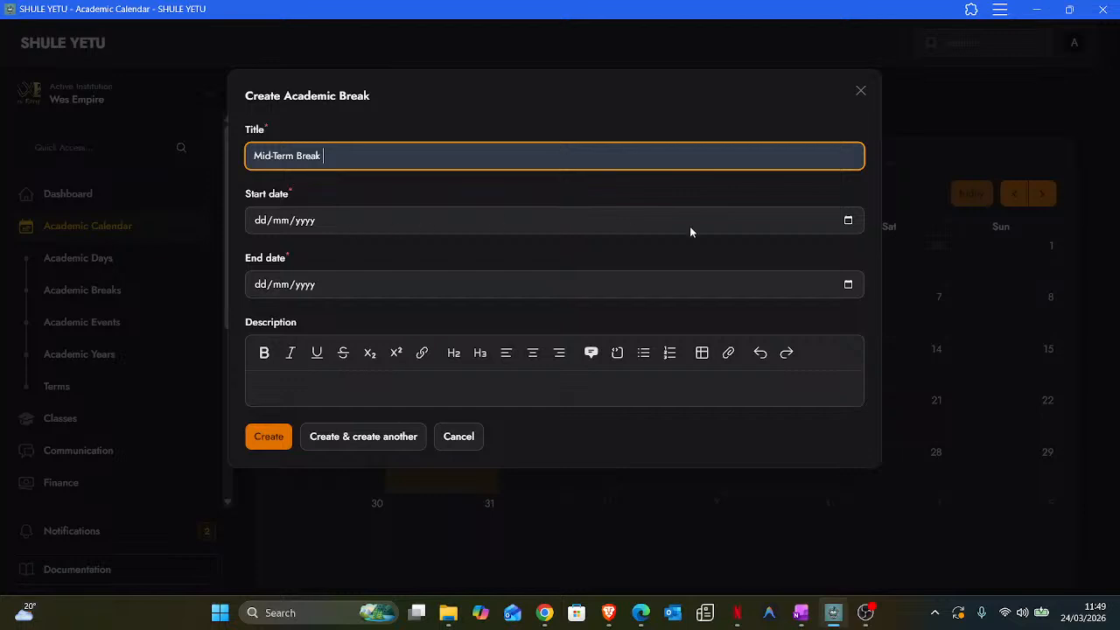
left_click(852, 224)
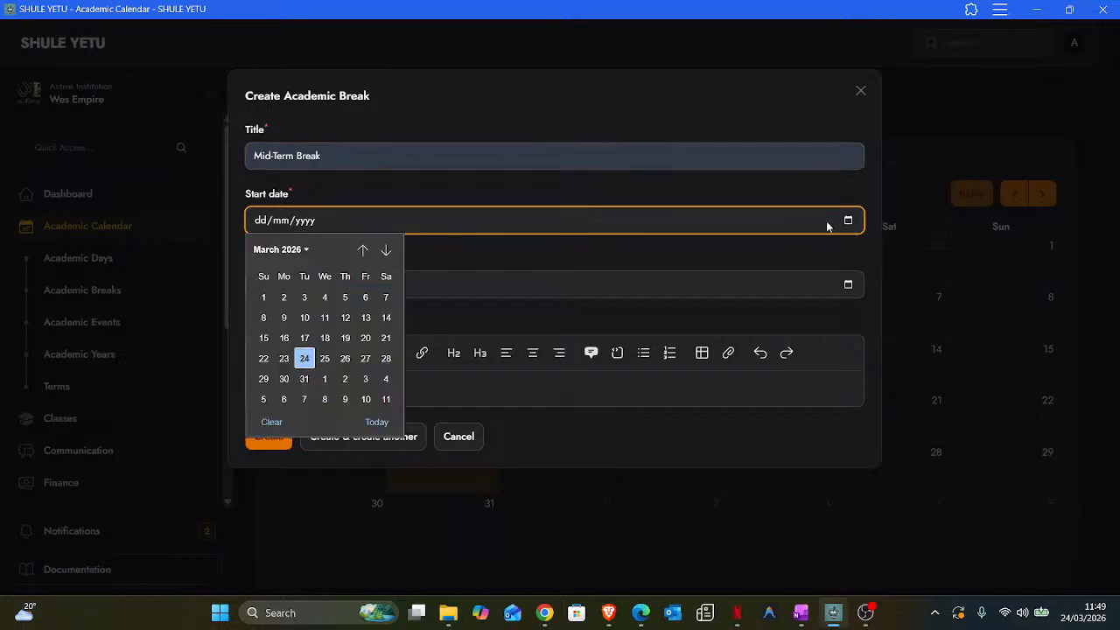
left_click(376, 421)
left_click(324, 285)
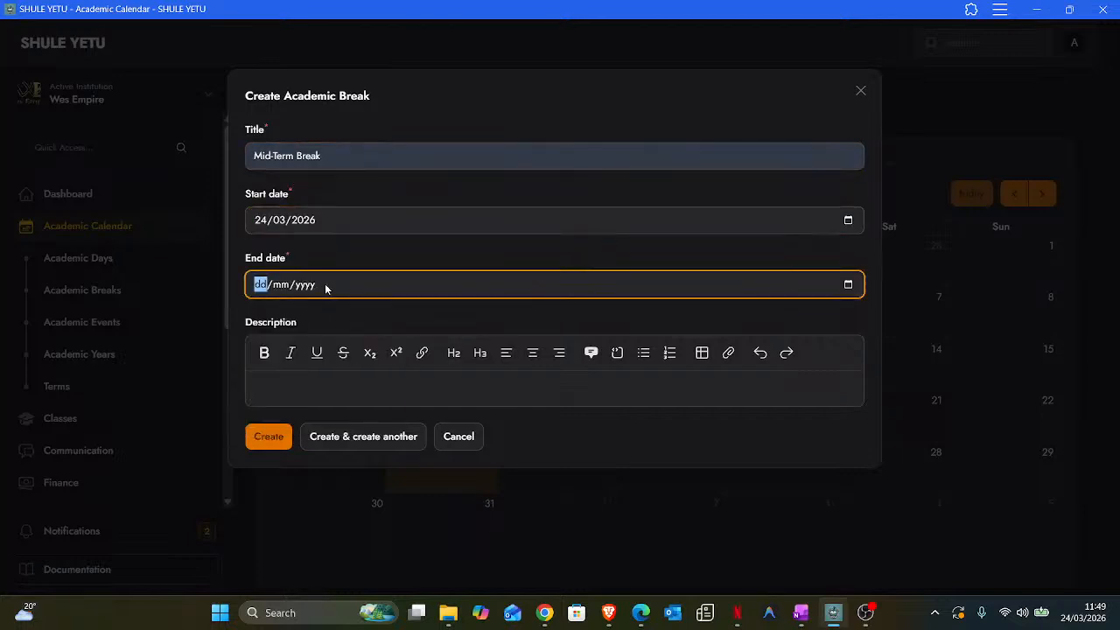
left_click(848, 284)
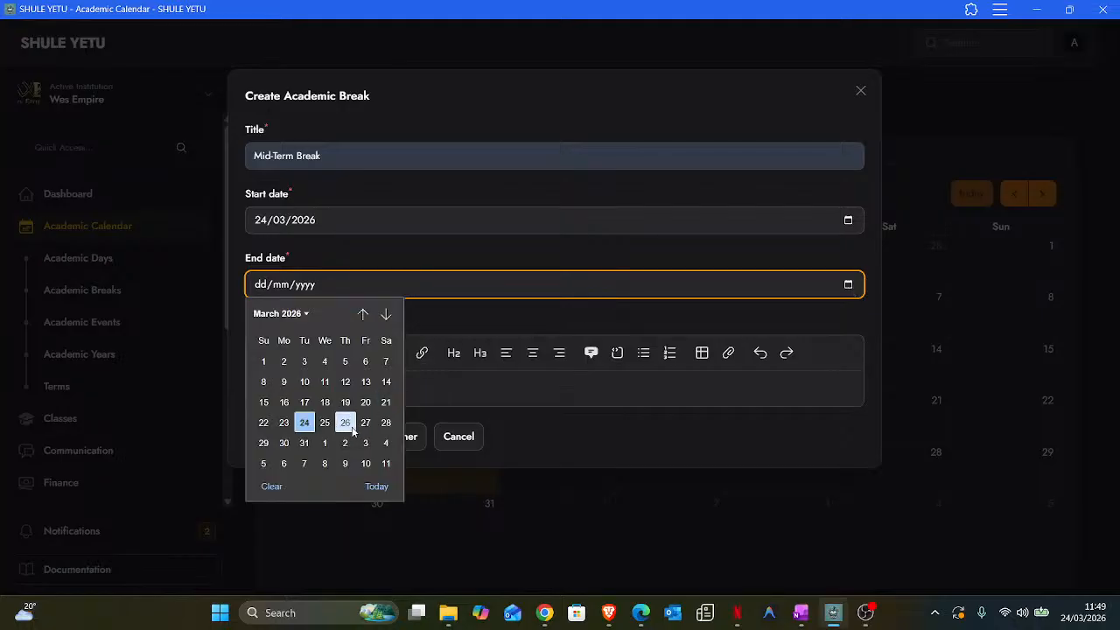
left_click(346, 423)
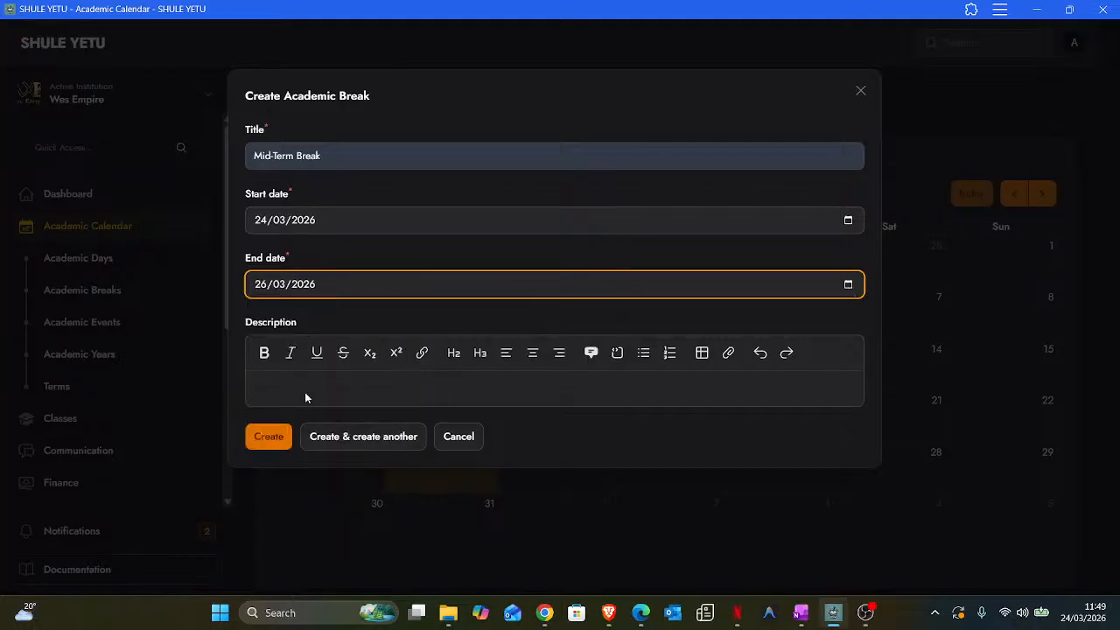
- Describe the break as 'A short break from learning' and create it
left_click(297, 380)
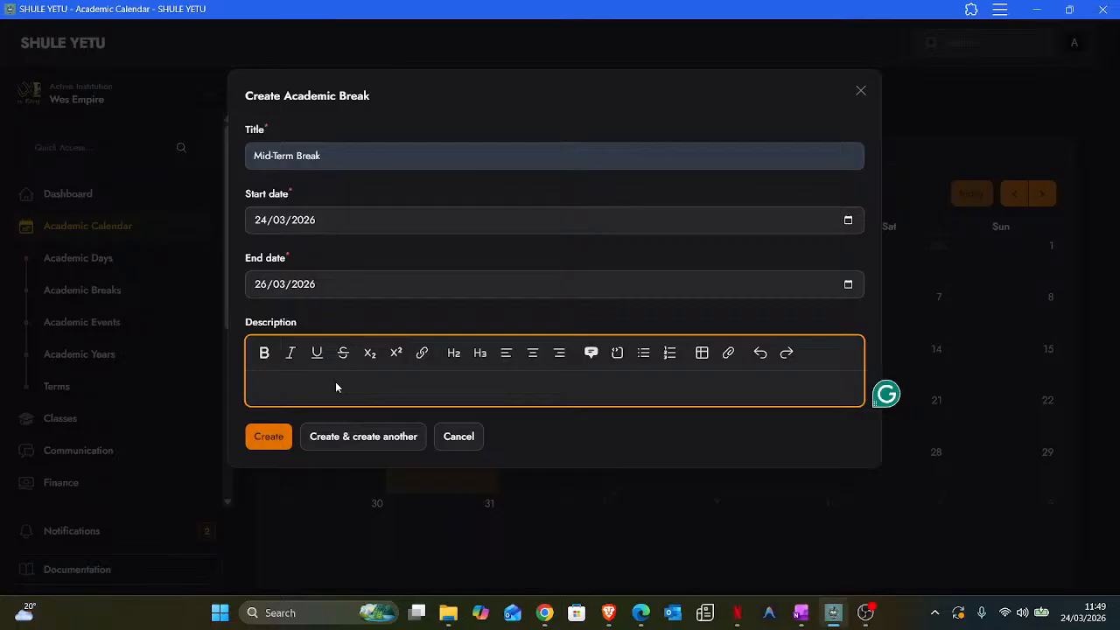
type("A sh")
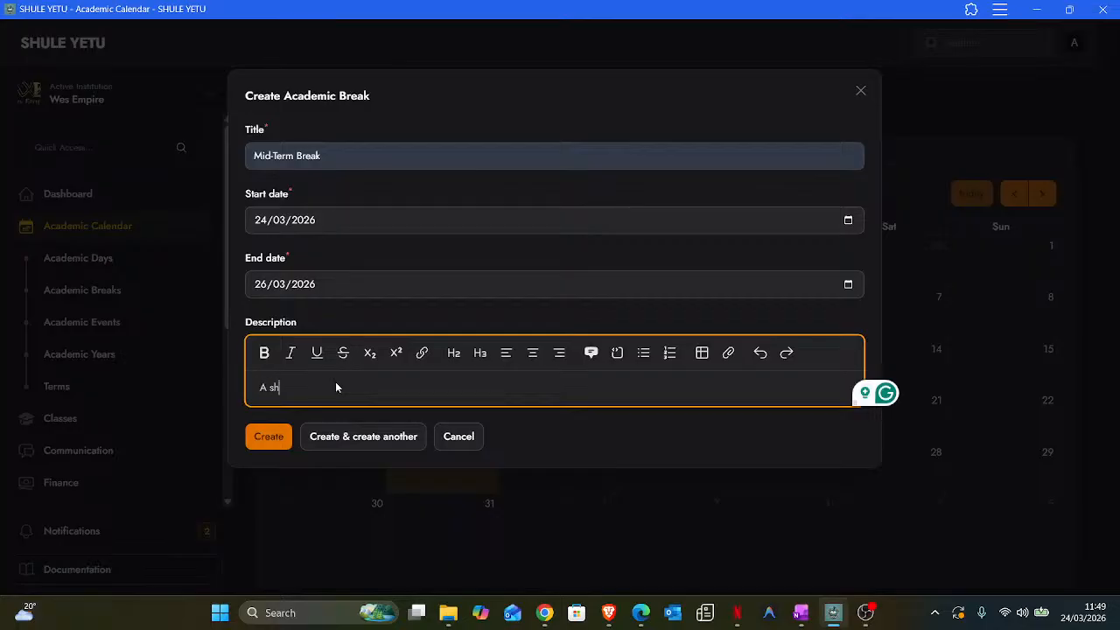
type("ort br")
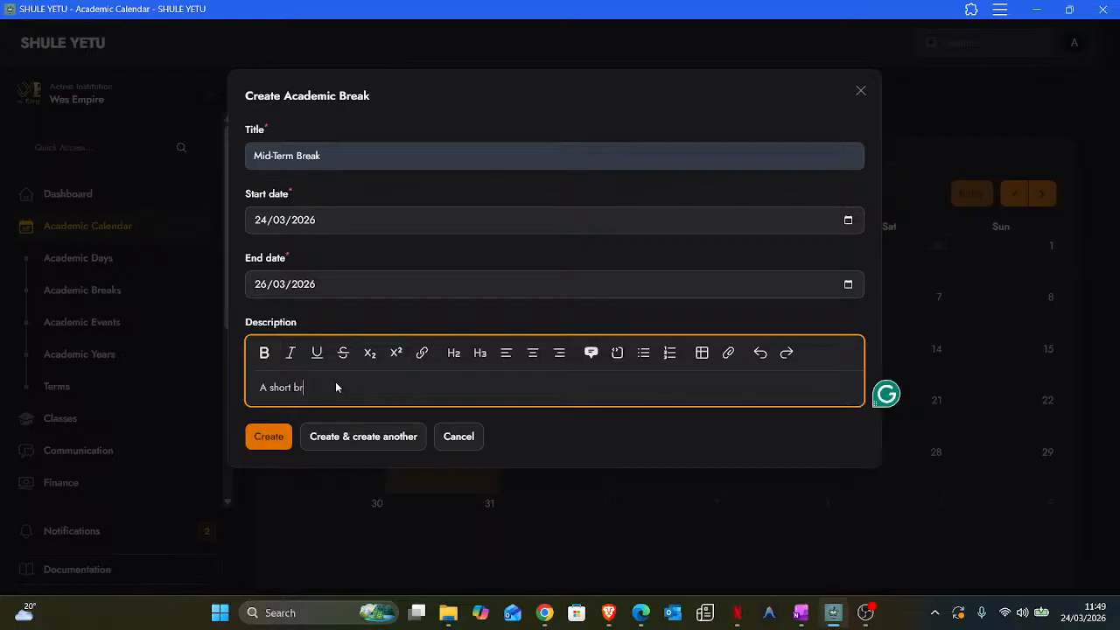
type("eak from learning")
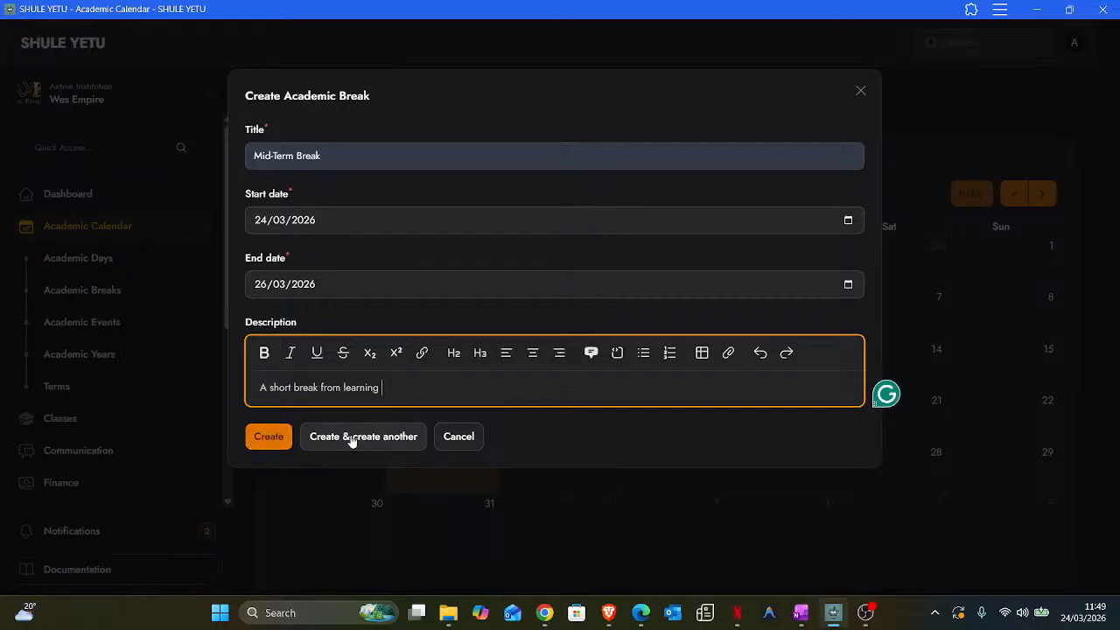
left_click(274, 436)
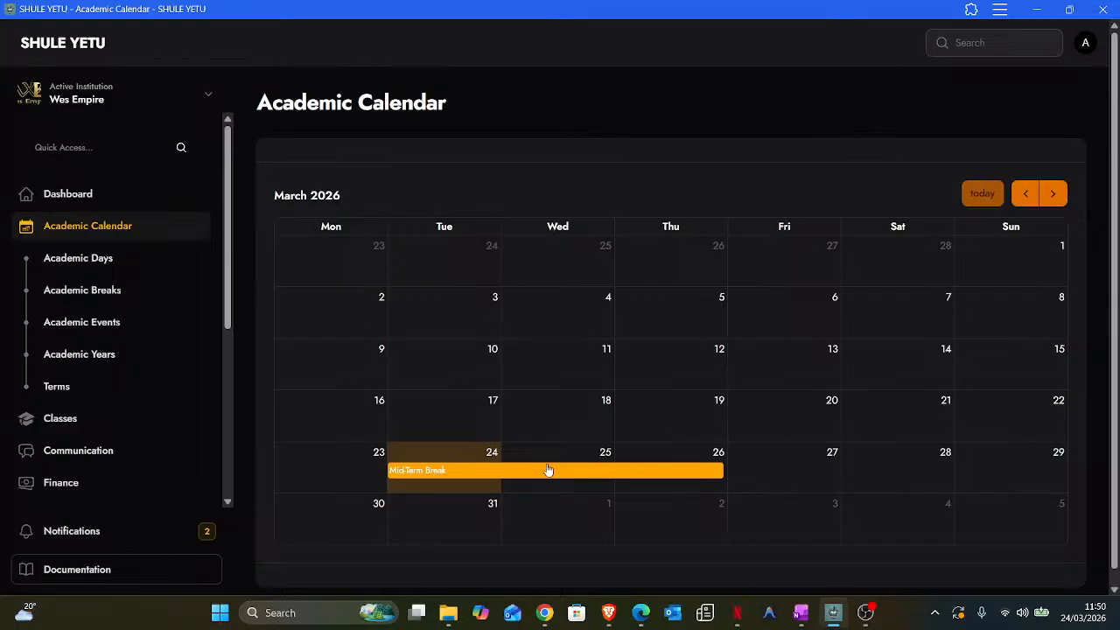
- Open the adding options for 17 March on the March 2026 Academic Calendar
left_click(465, 404)
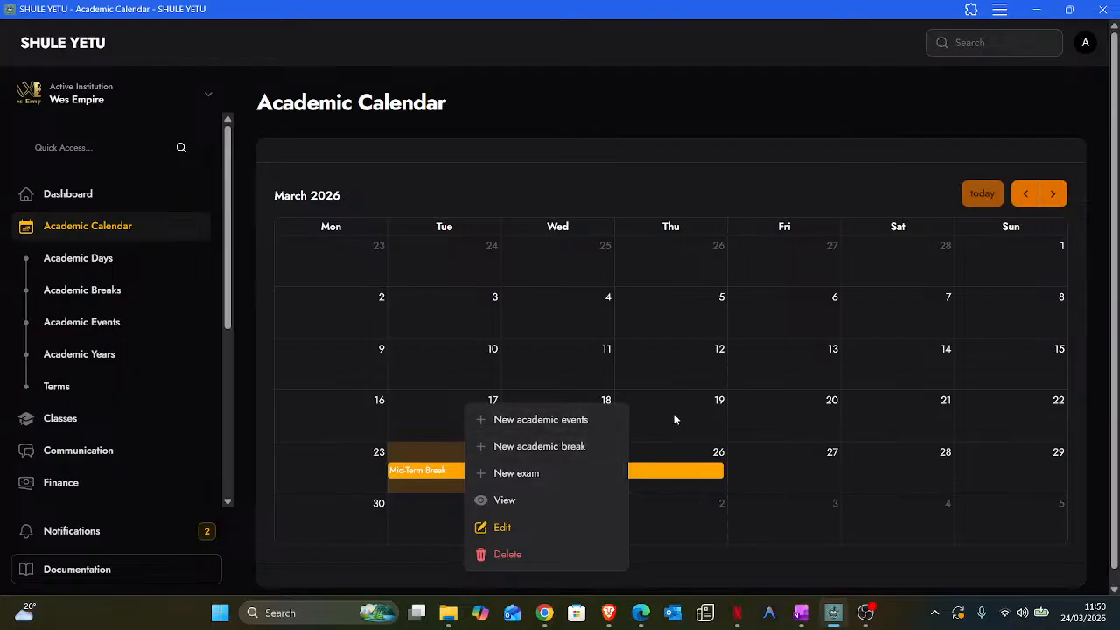
- Draft a new academic event in bright red, toggle Affects attendance on and off, then cancel it
left_click(534, 421)
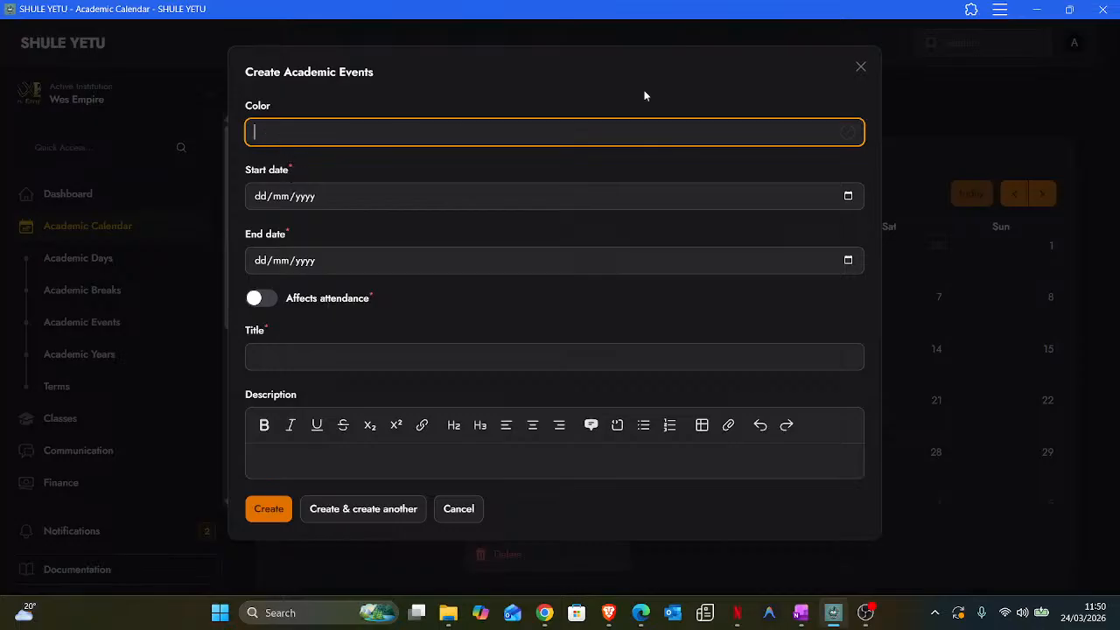
left_click(849, 133)
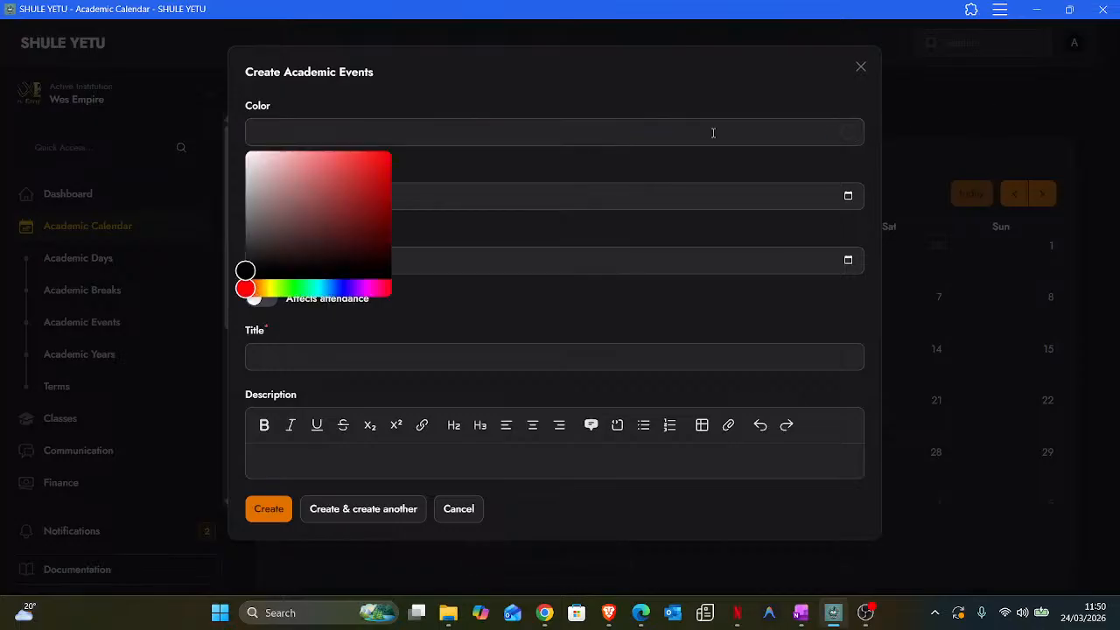
left_click(365, 167)
left_click_drag(364, 168, 373, 160)
left_click(411, 166)
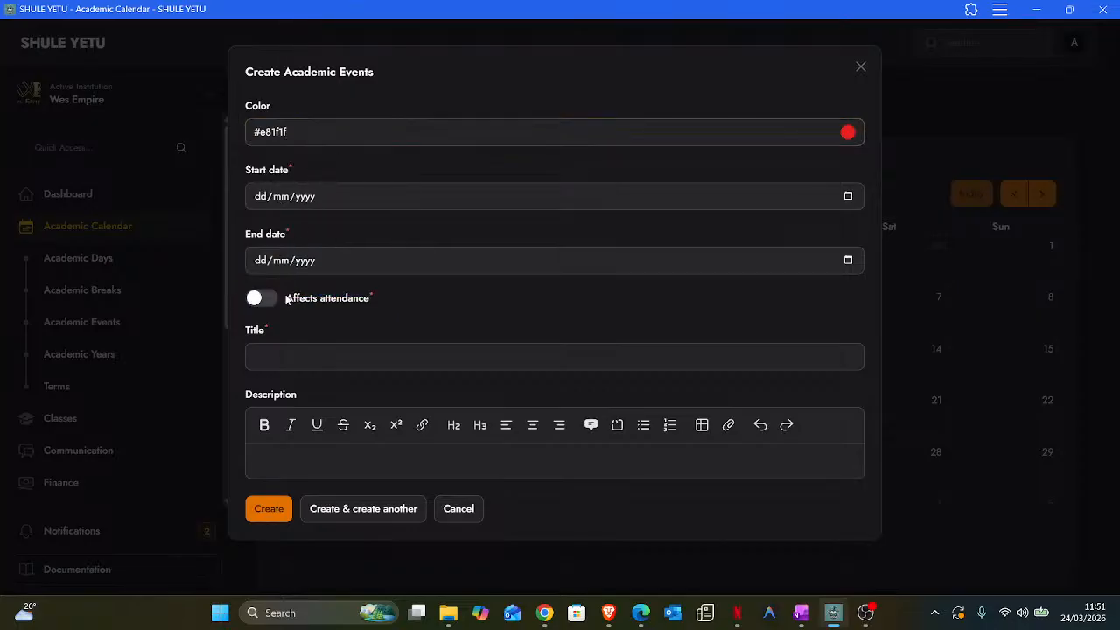
left_click_drag(243, 296, 350, 300)
left_click(350, 300)
left_click(344, 303)
left_click(458, 510)
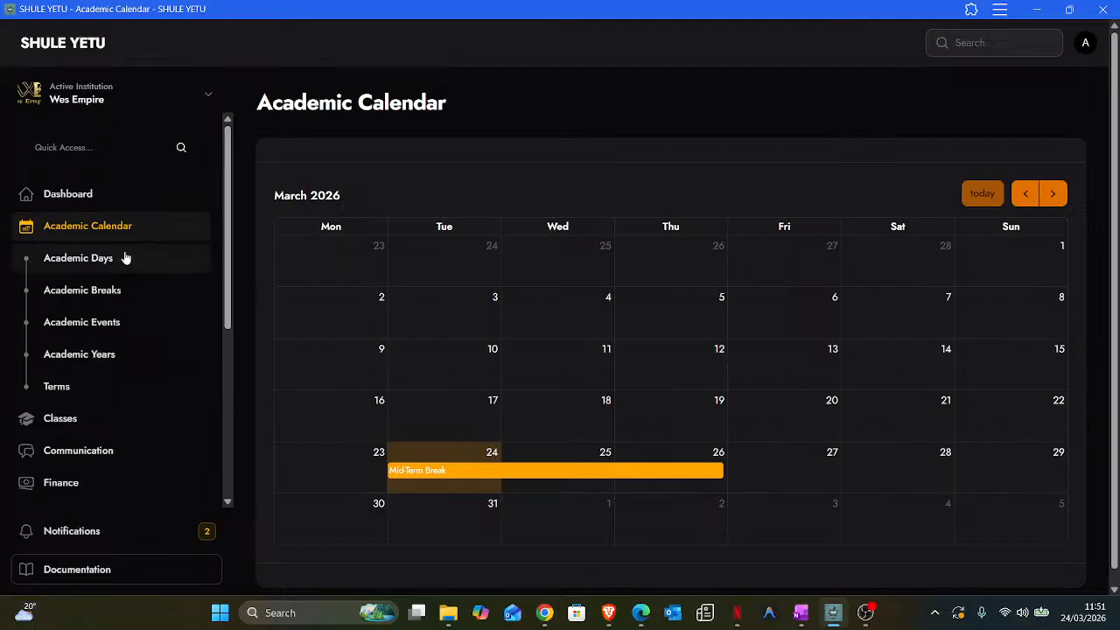
- In Academic Days, mark Monday to Friday as school days, leave out the weekend, and save
left_click(81, 260)
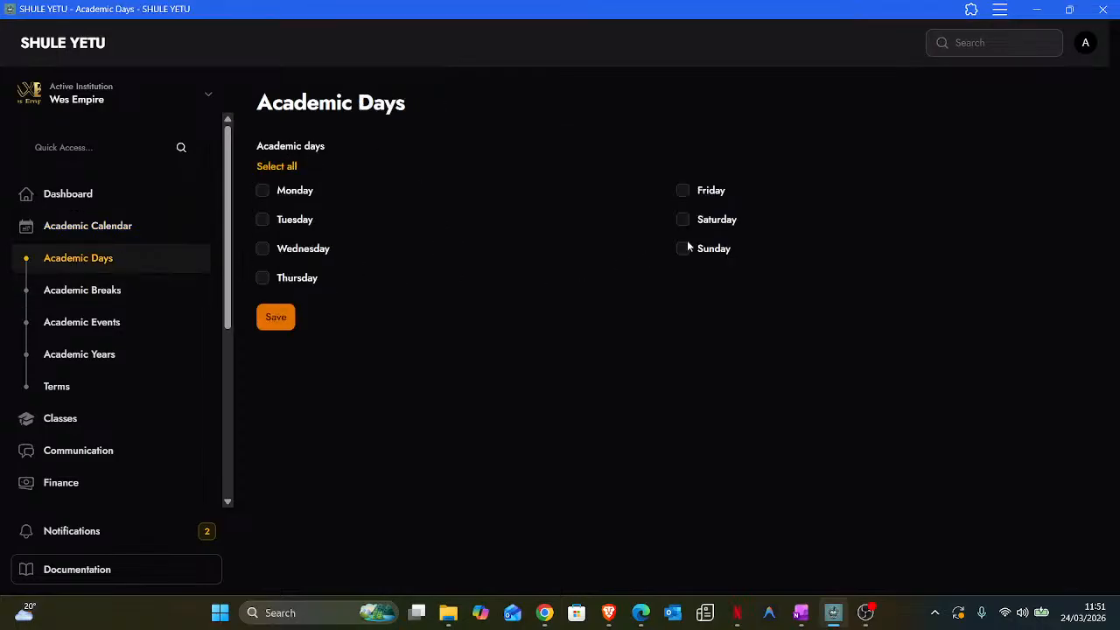
left_click(262, 190)
left_click(262, 248)
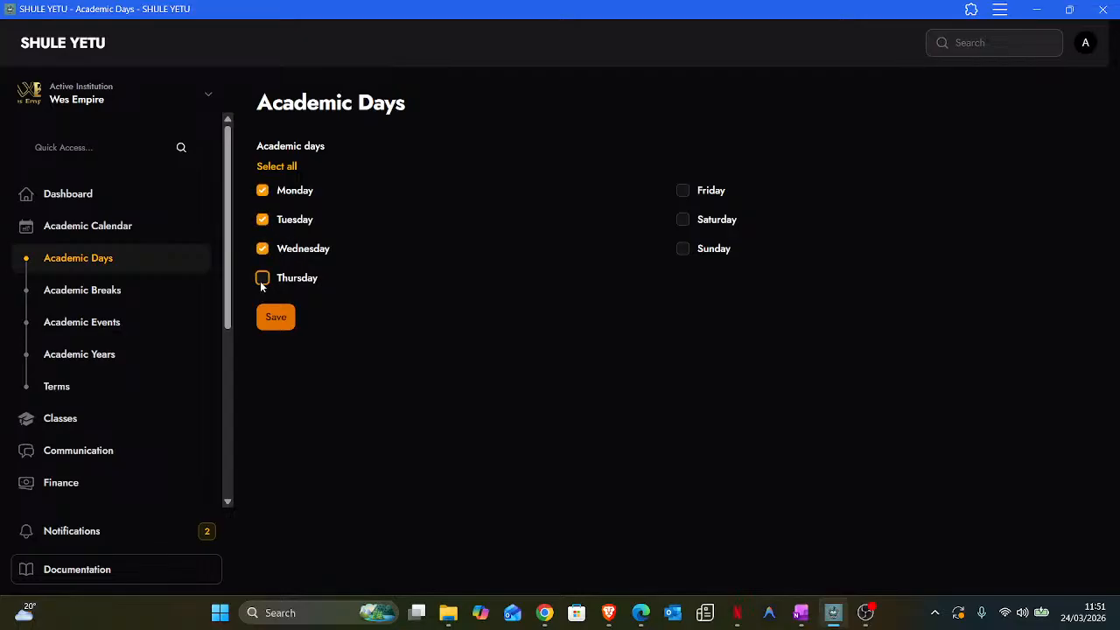
left_click(262, 277)
left_click(683, 193)
left_click(282, 318)
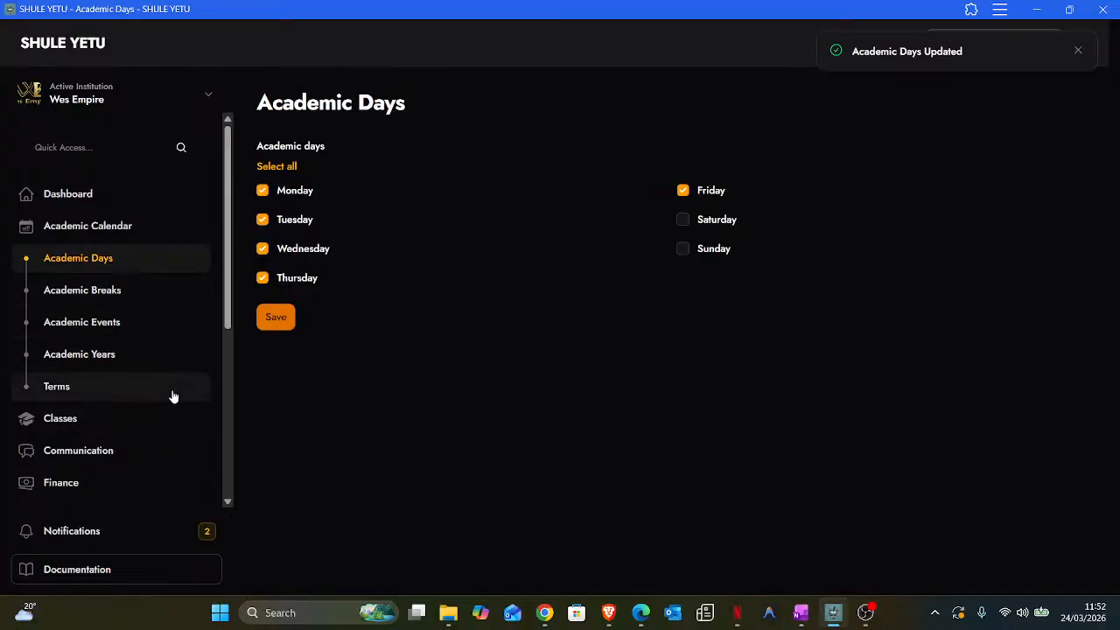
- Open the Subjects page from the sidebar, which shows no subjects yet
scroll(143, 412, "down", 3)
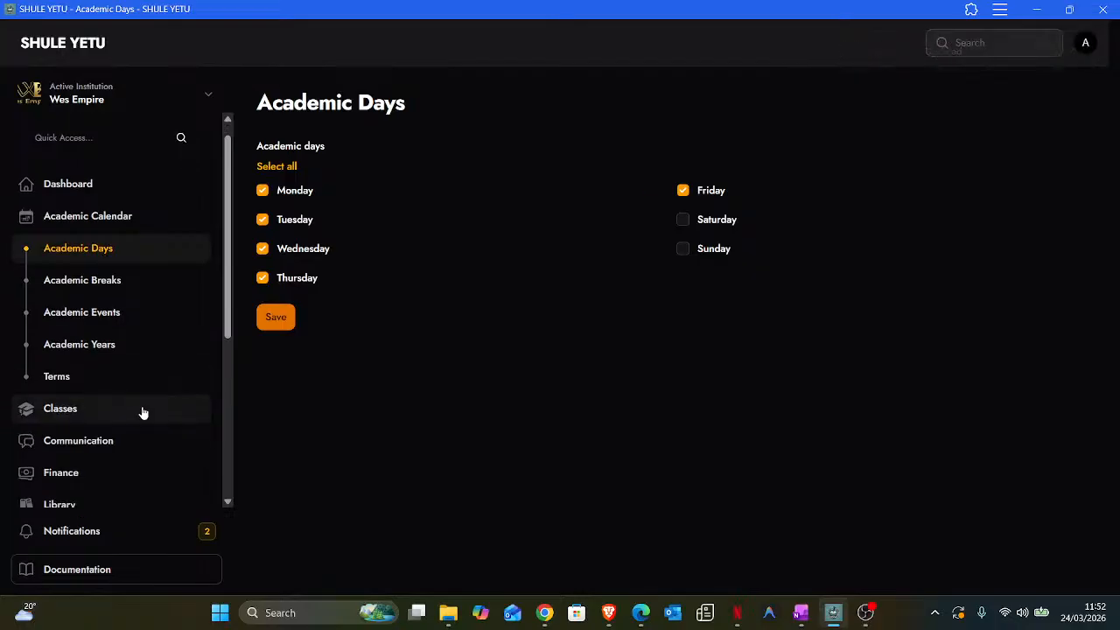
scroll(125, 452, "up", 3)
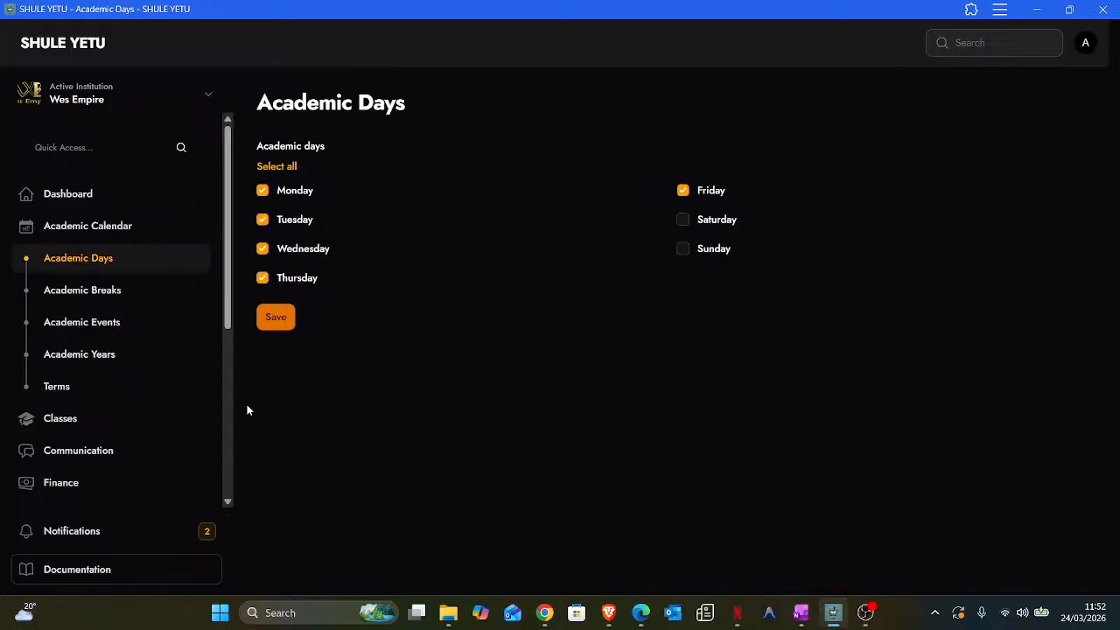
scroll(103, 366, "down", 5)
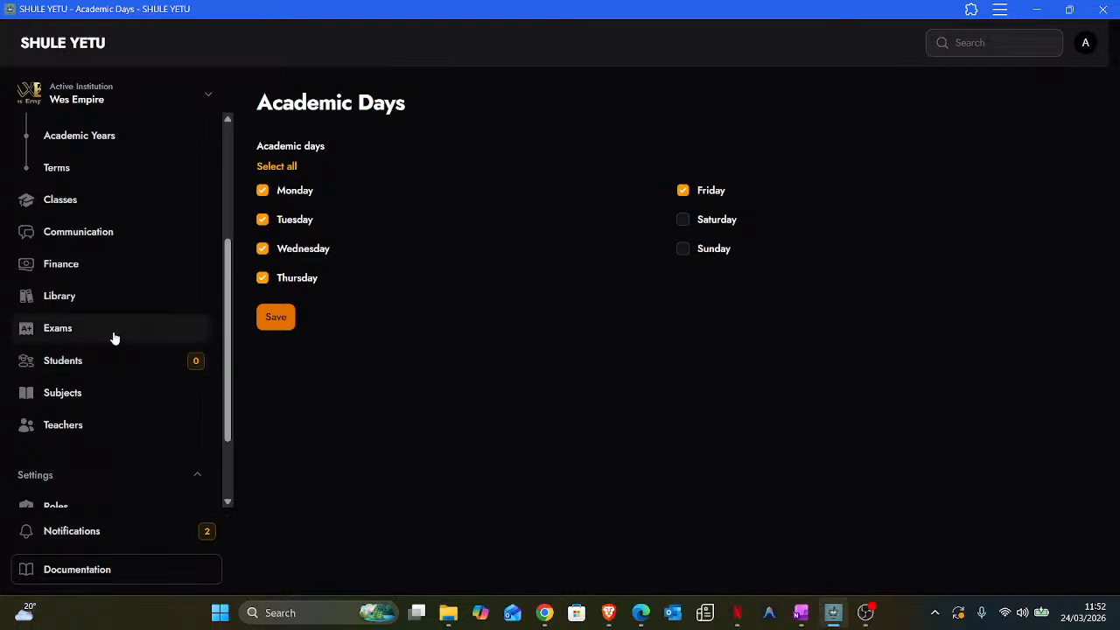
scroll(91, 388, "up", 5)
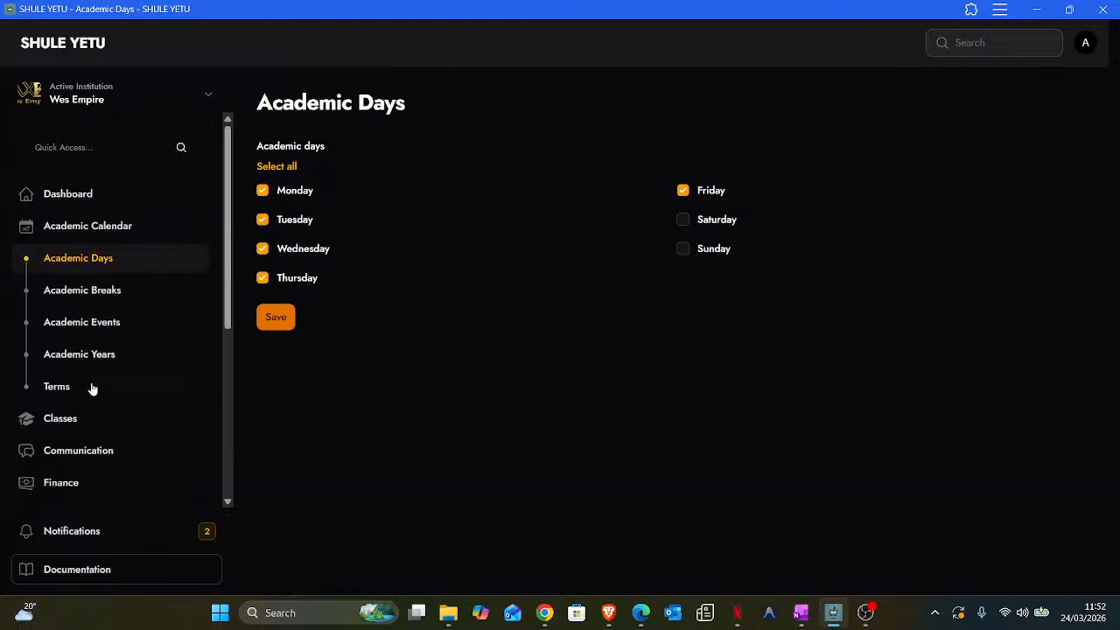
scroll(91, 388, "down", 5)
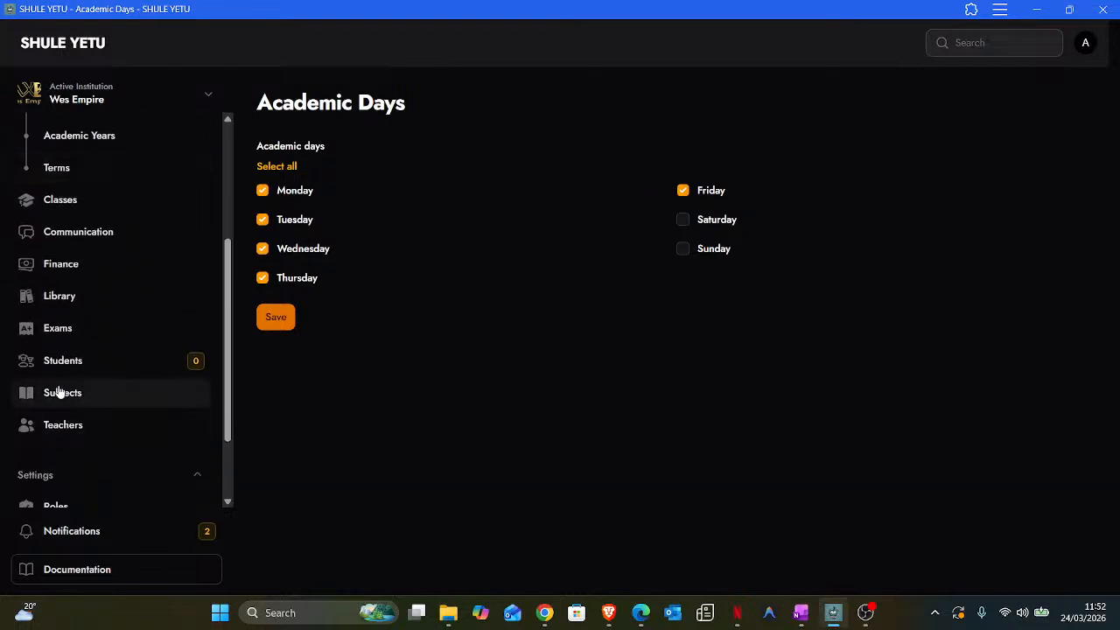
left_click(68, 396)
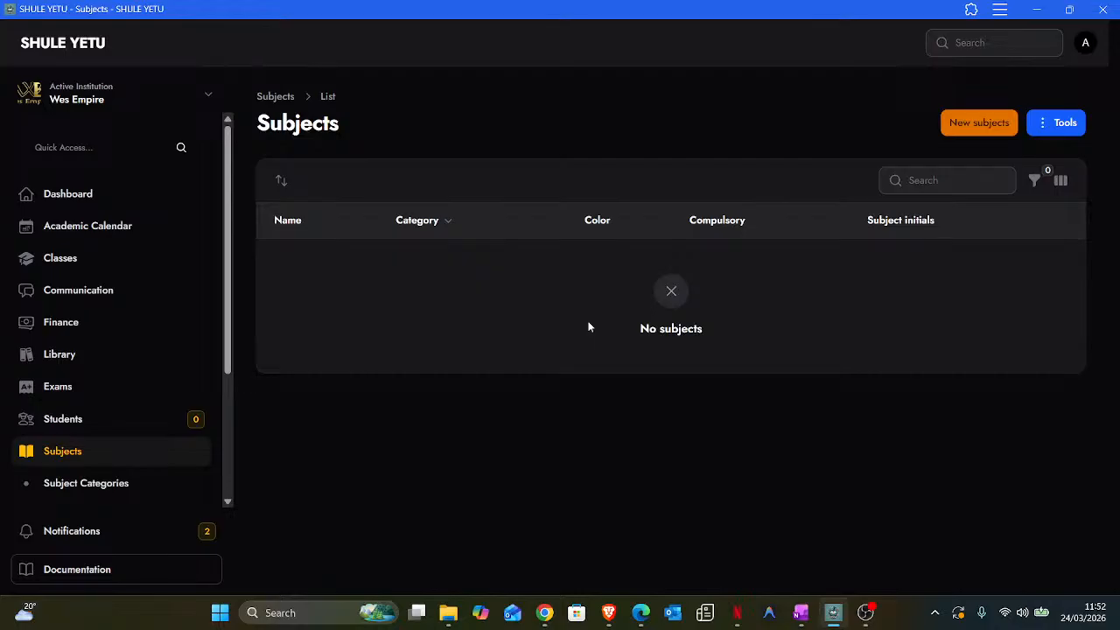
- Start a new subject named Mathematics and check the Category dropdown, which has no options
left_click(999, 121)
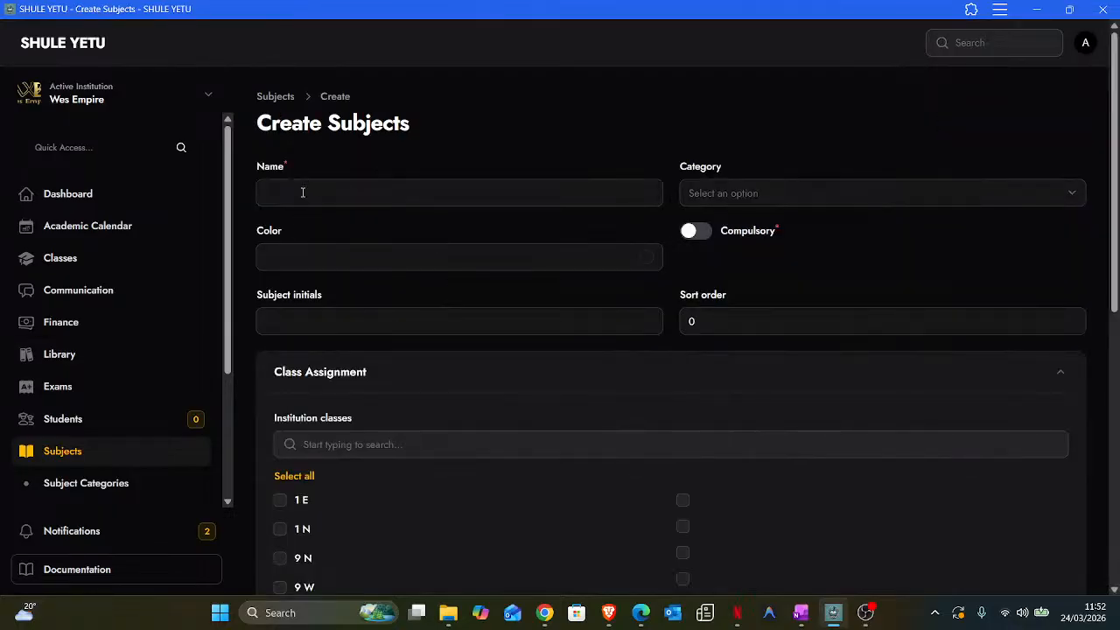
left_click(303, 192)
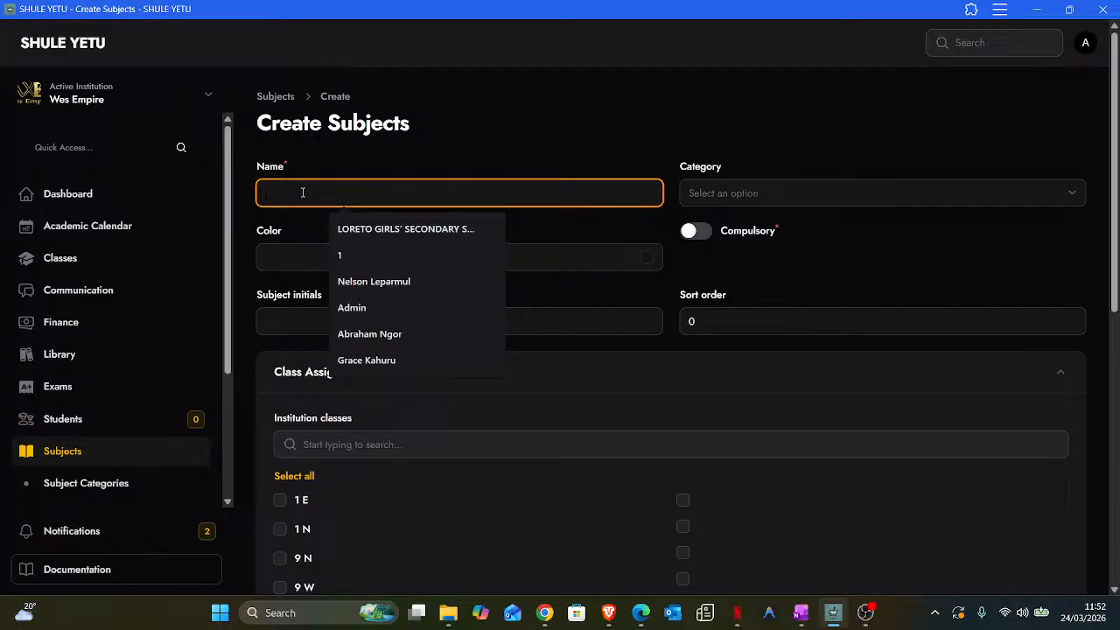
type("Math")
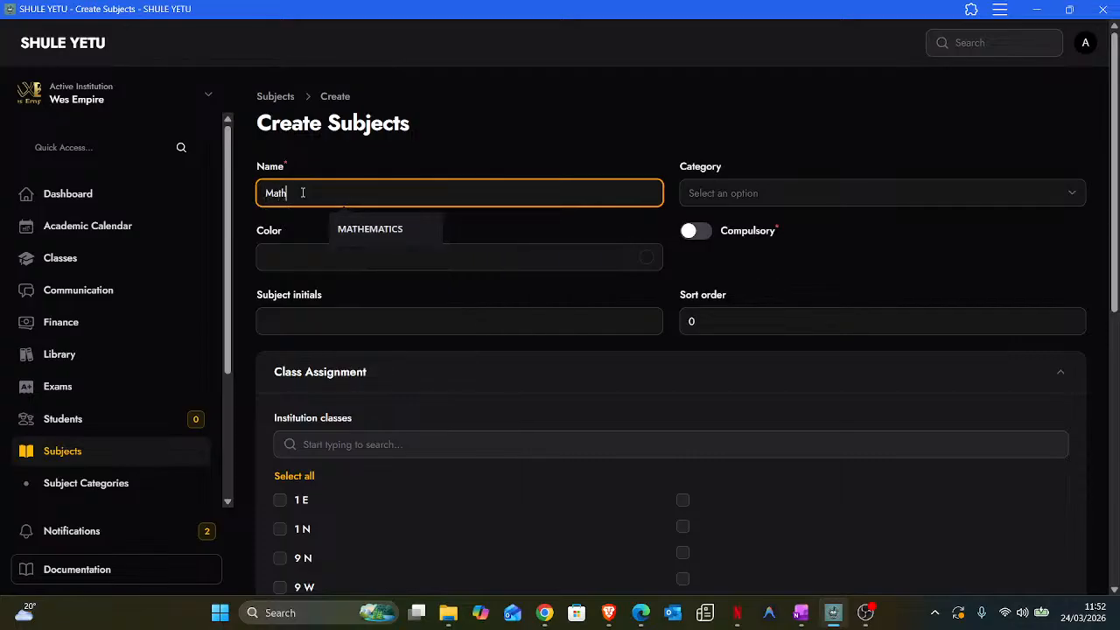
type("ematics")
left_click(719, 193)
left_click(727, 192)
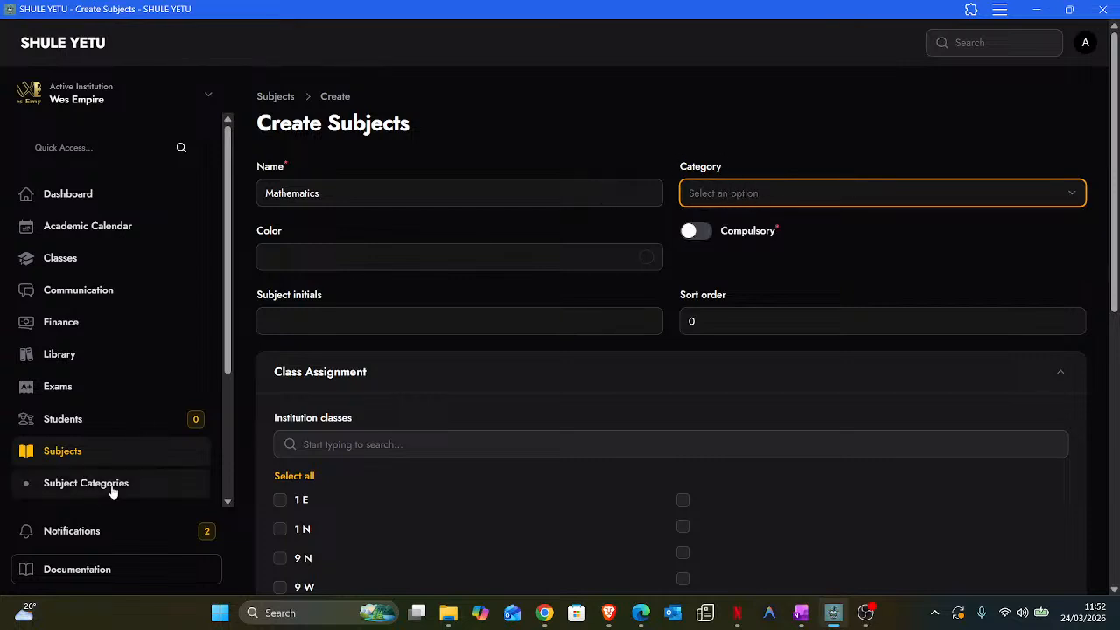
scroll(112, 489, "down", 1)
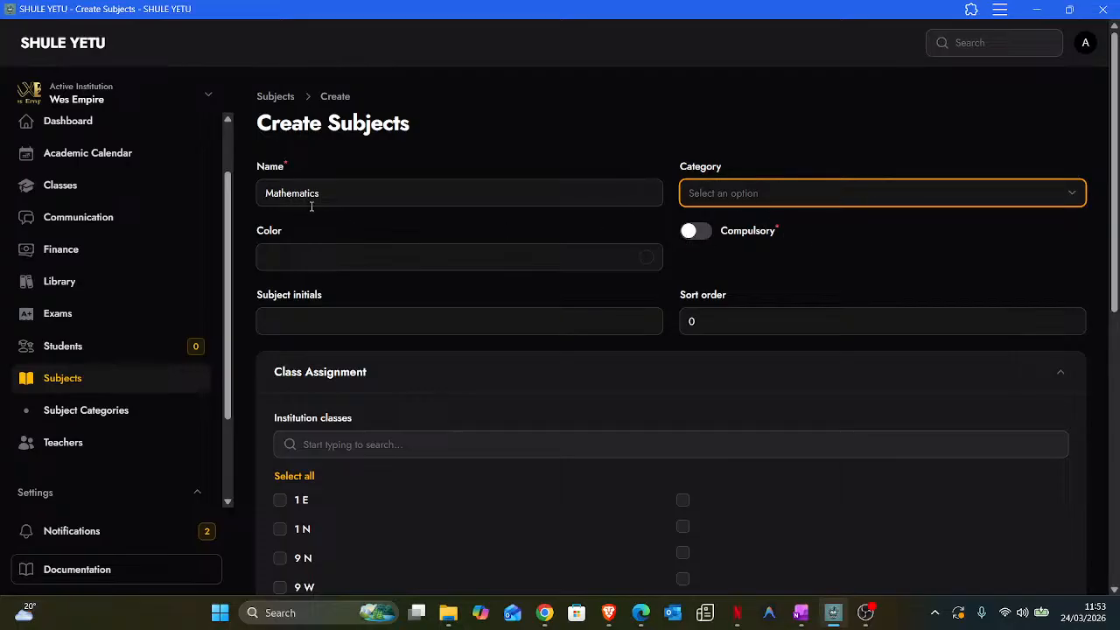
- Mark the subject compulsory, with red colour #f22323 and initials Math
left_click(697, 233)
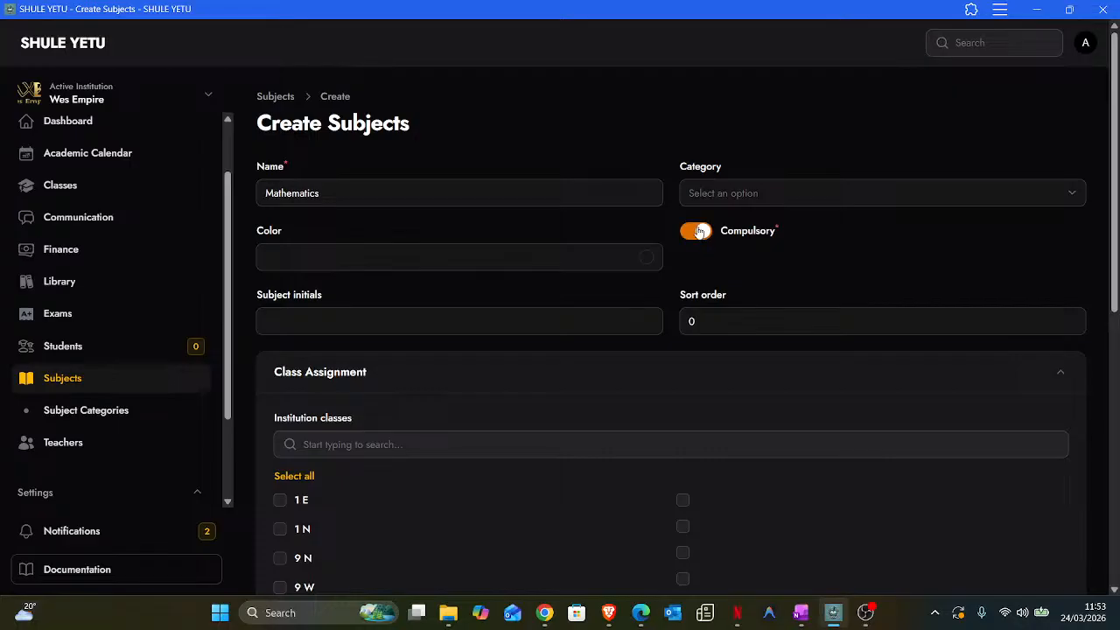
left_click(371, 261)
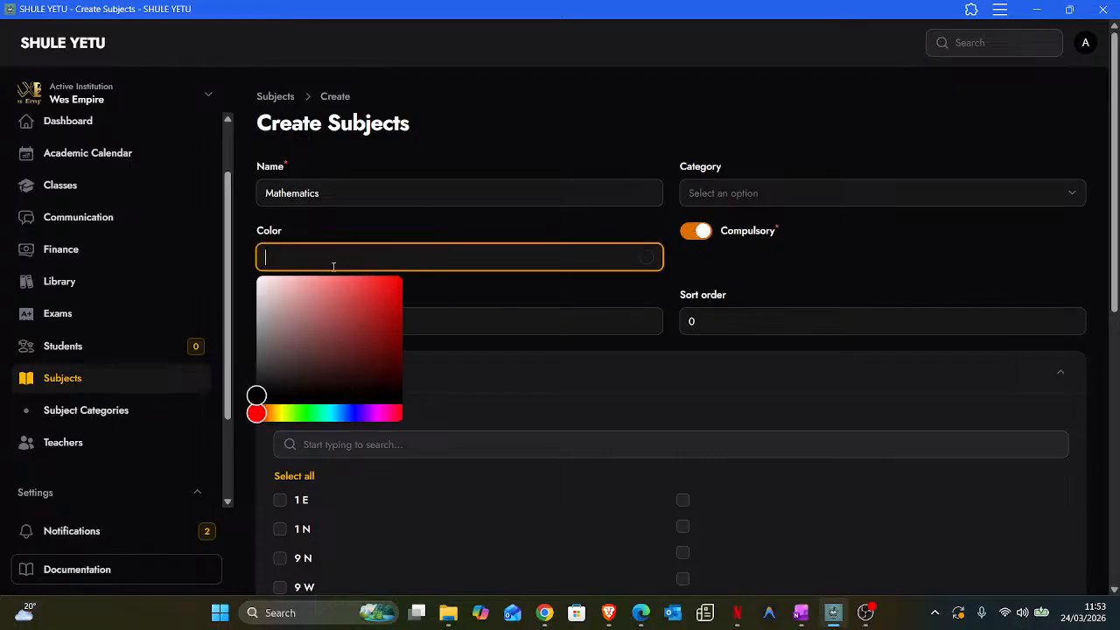
mouse_move(367, 299)
left_mouse_down()
mouse_move(352, 292)
mouse_move(381, 283)
left_mouse_up()
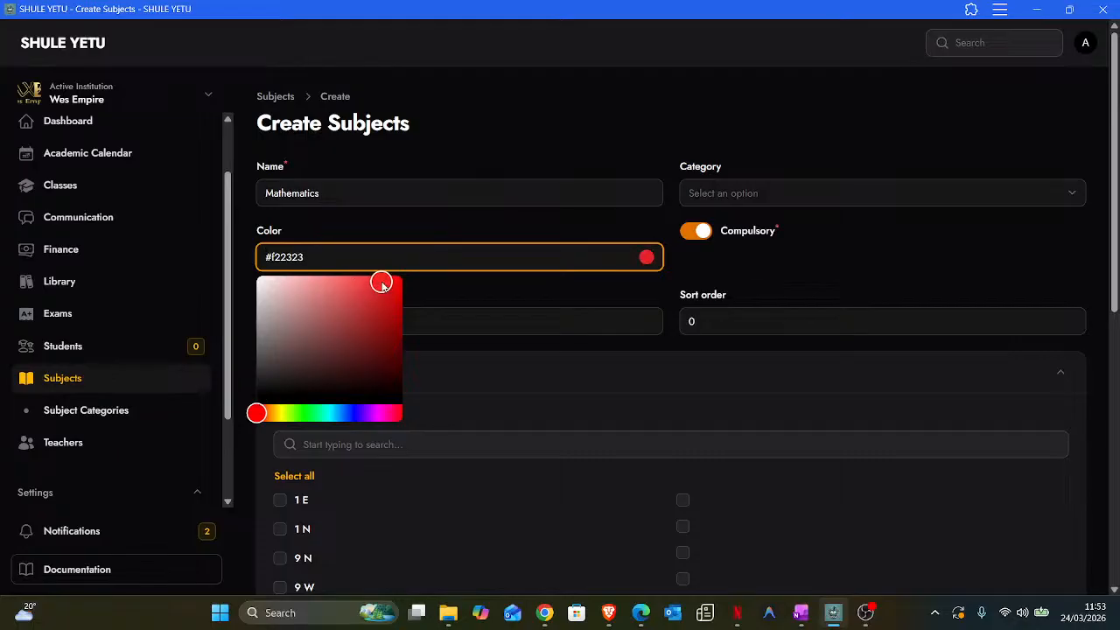
left_click(439, 289)
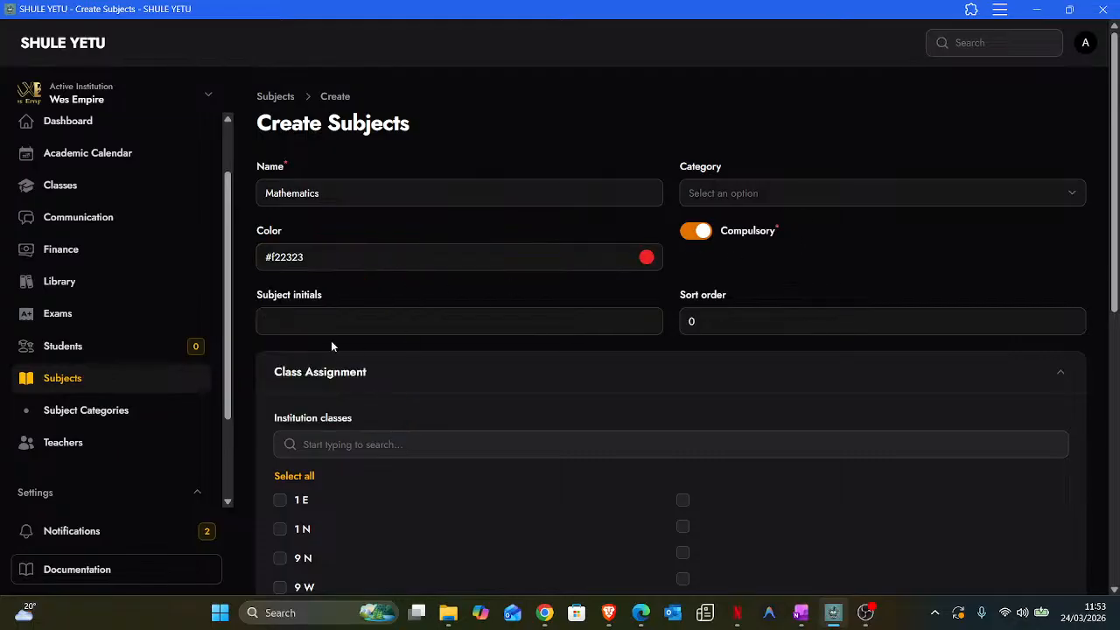
left_click(310, 326)
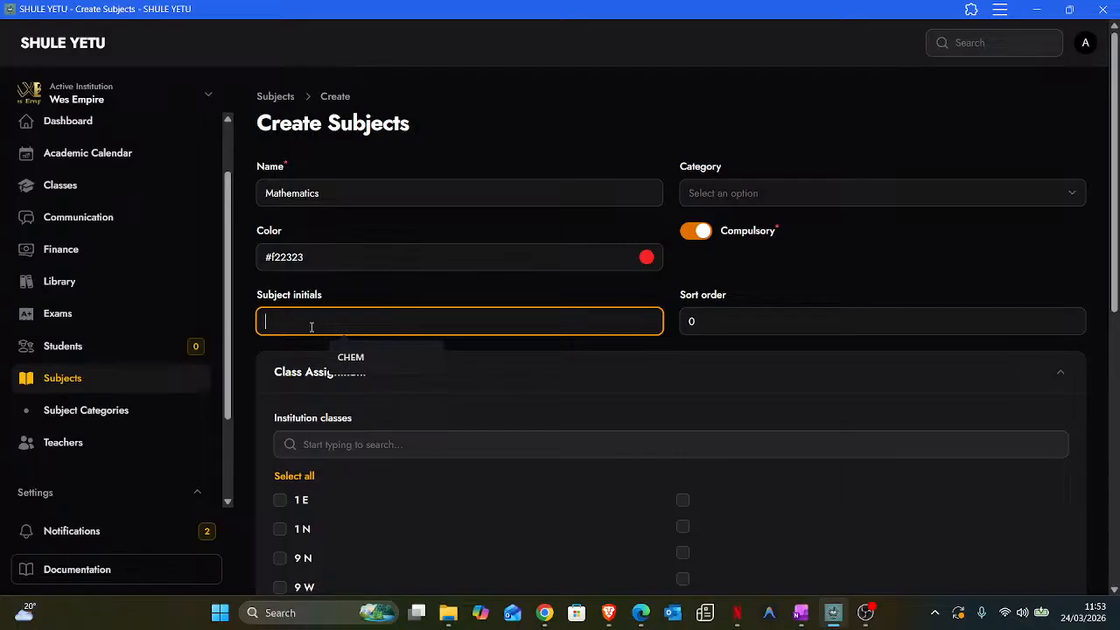
type("Math")
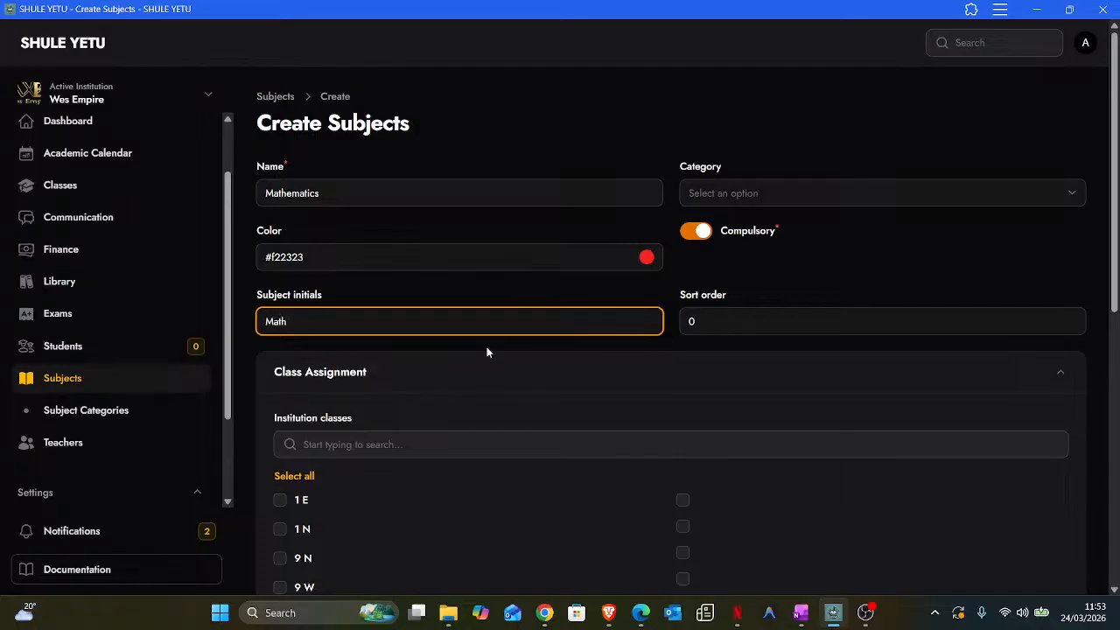
- Assign classes 1 E, 1 N, 9 N and 9 W, then save with Create & create another
scroll(477, 385, "down", 2)
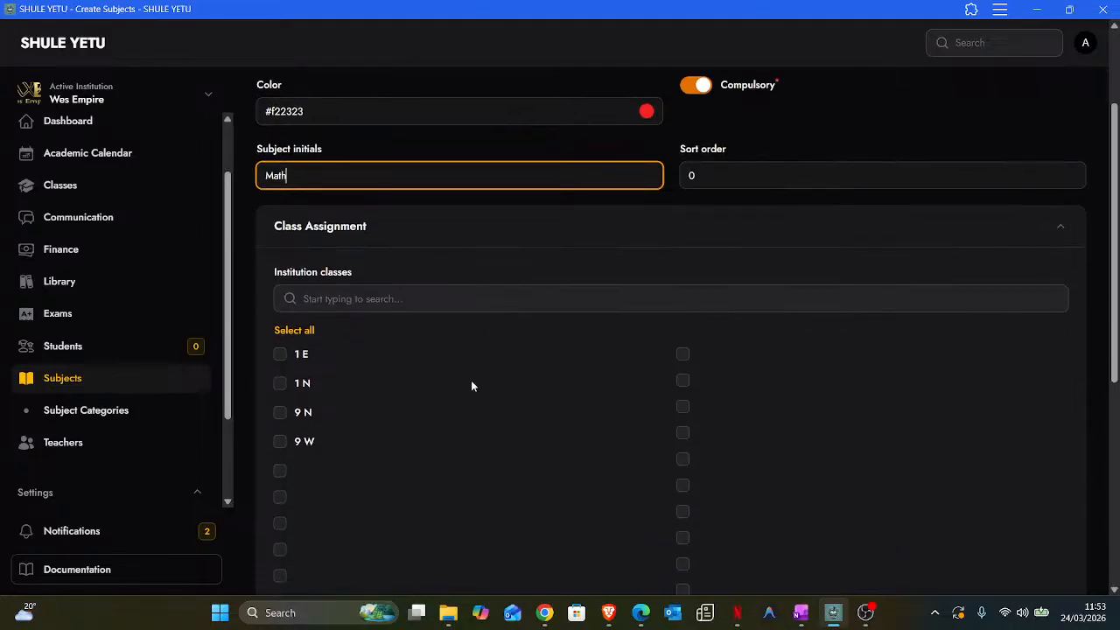
scroll(327, 443, "down", 2)
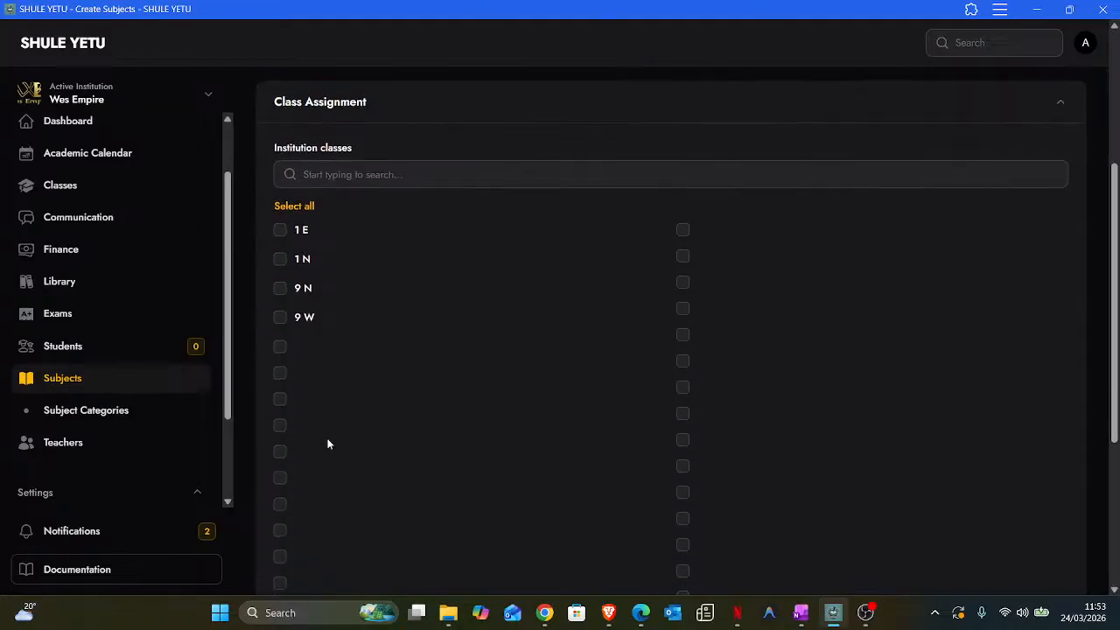
scroll(326, 443, "up", 2)
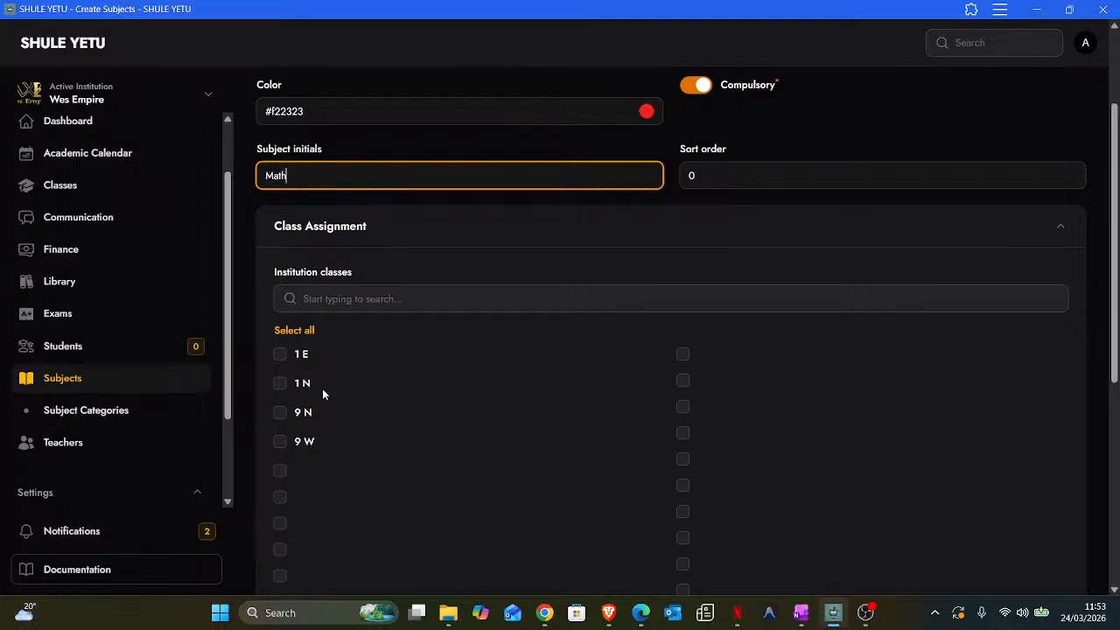
scroll(322, 393, "up", 2)
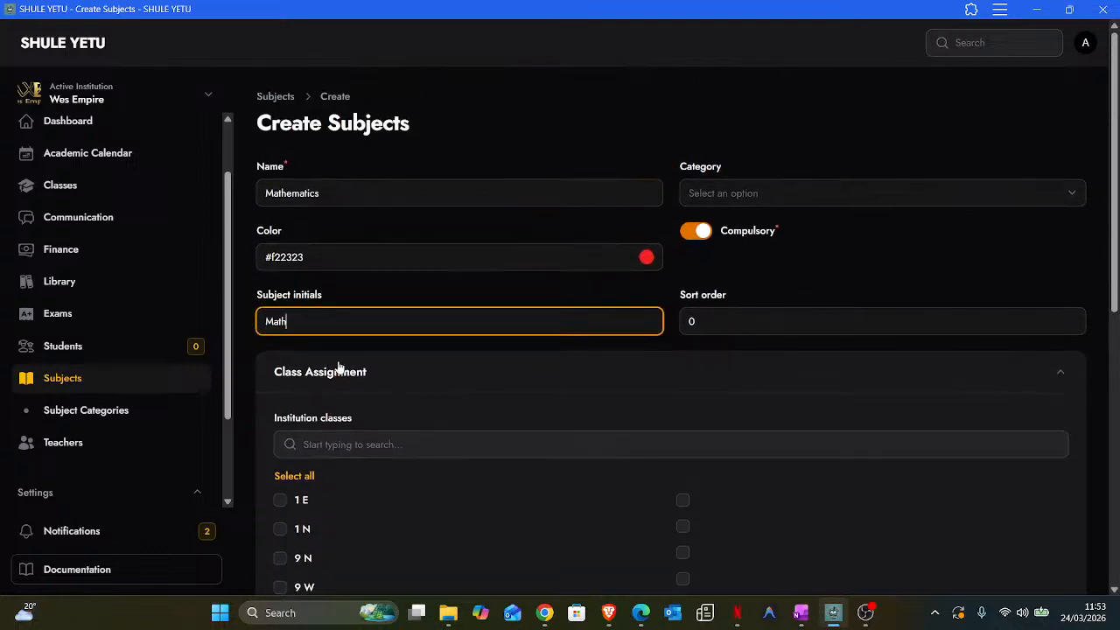
scroll(339, 365, "down", 1)
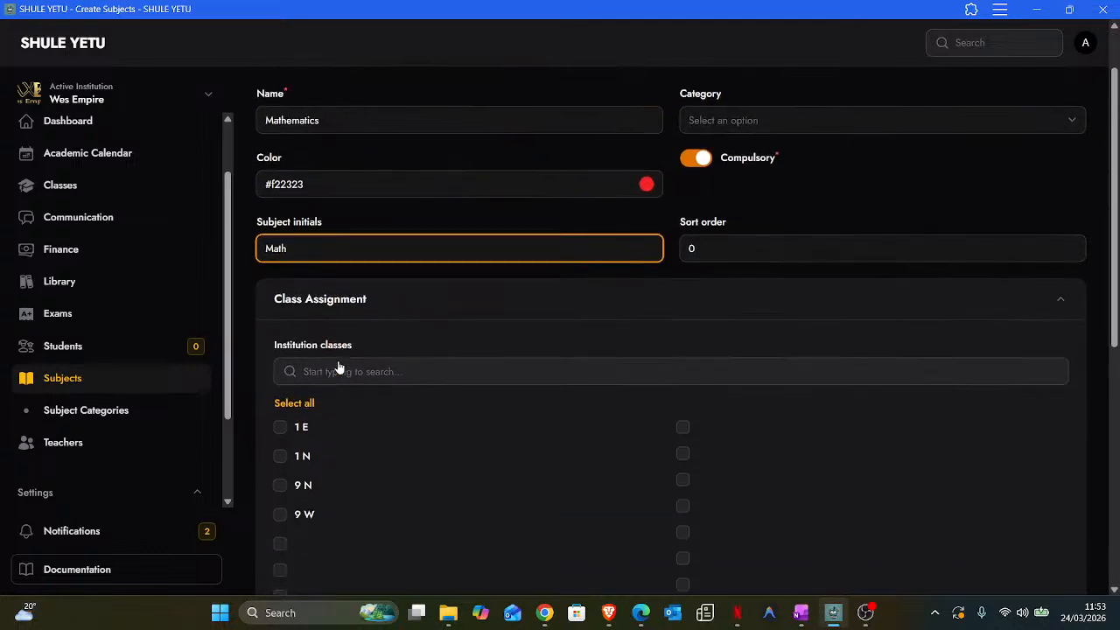
left_click(286, 405)
left_click(284, 406)
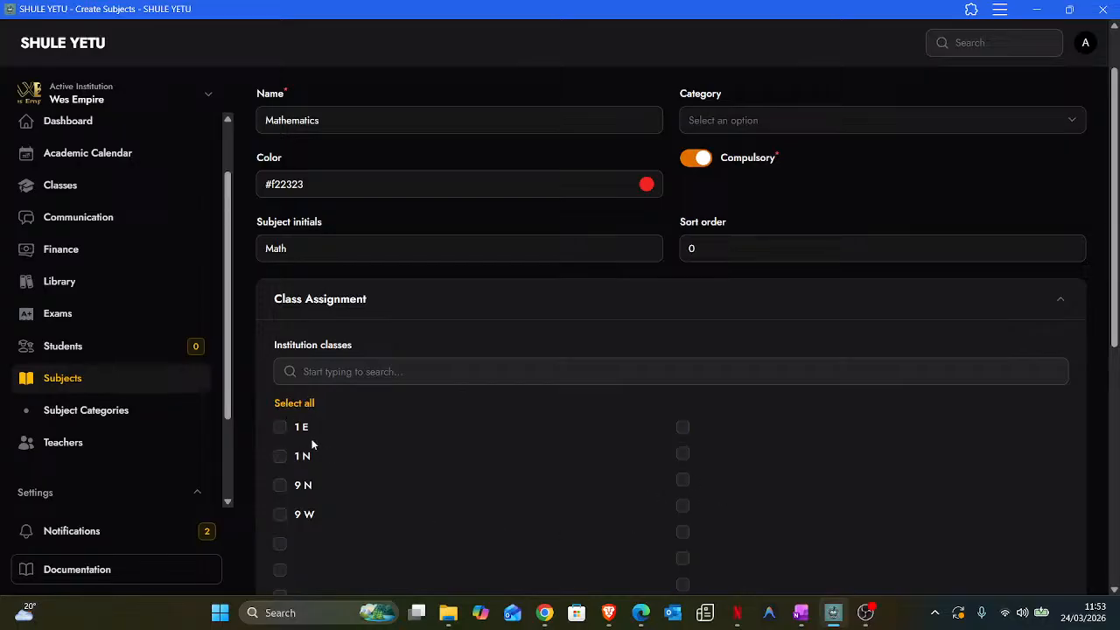
left_click(281, 428)
left_click(281, 456)
left_click(280, 486)
left_click(283, 514)
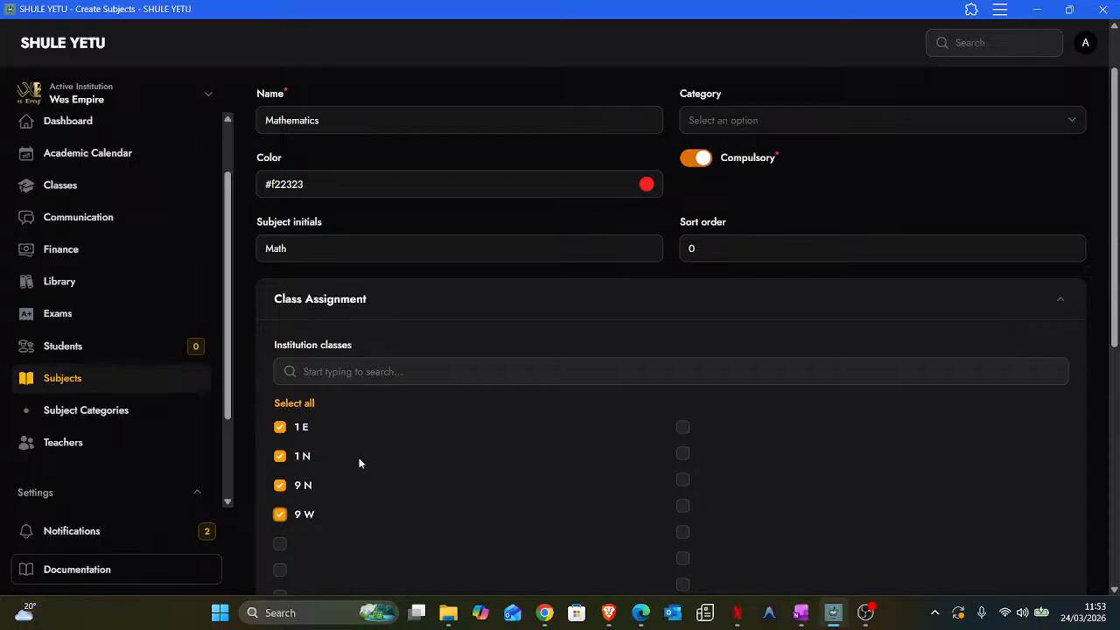
scroll(363, 472, "down", 8)
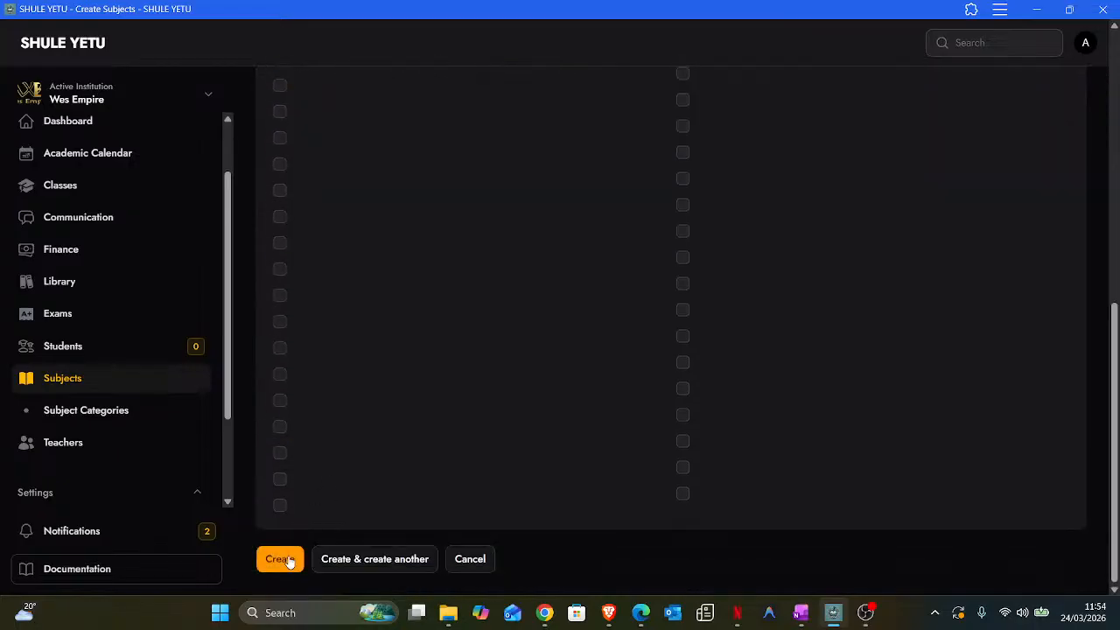
left_click(350, 562)
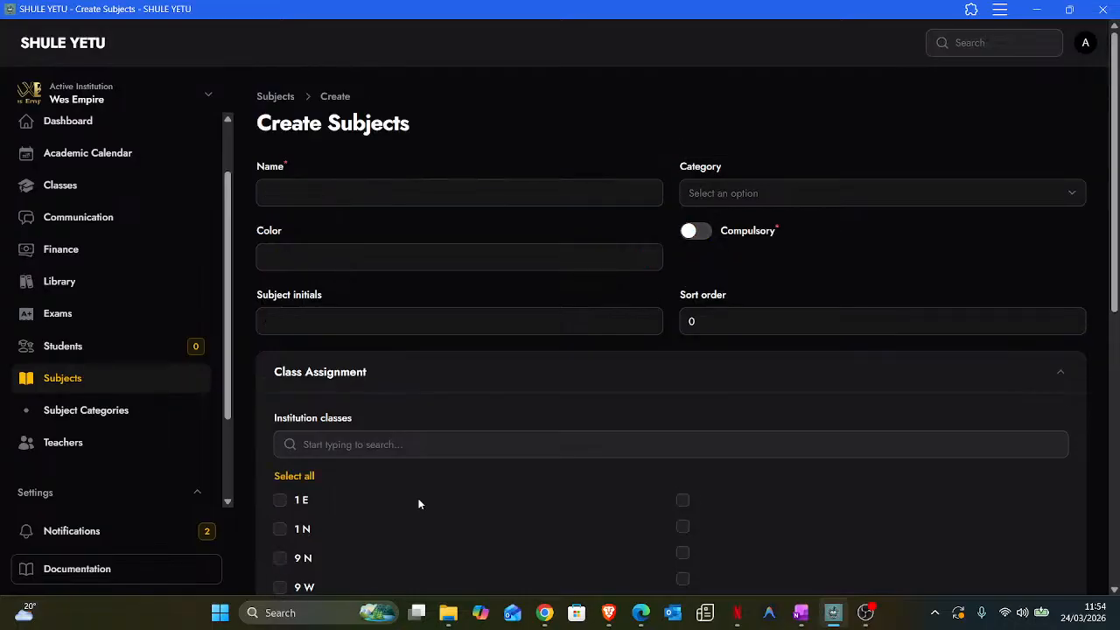
- Name the new subject English, with colour #cf5050 and initials Eng
left_click(348, 184)
type("English")
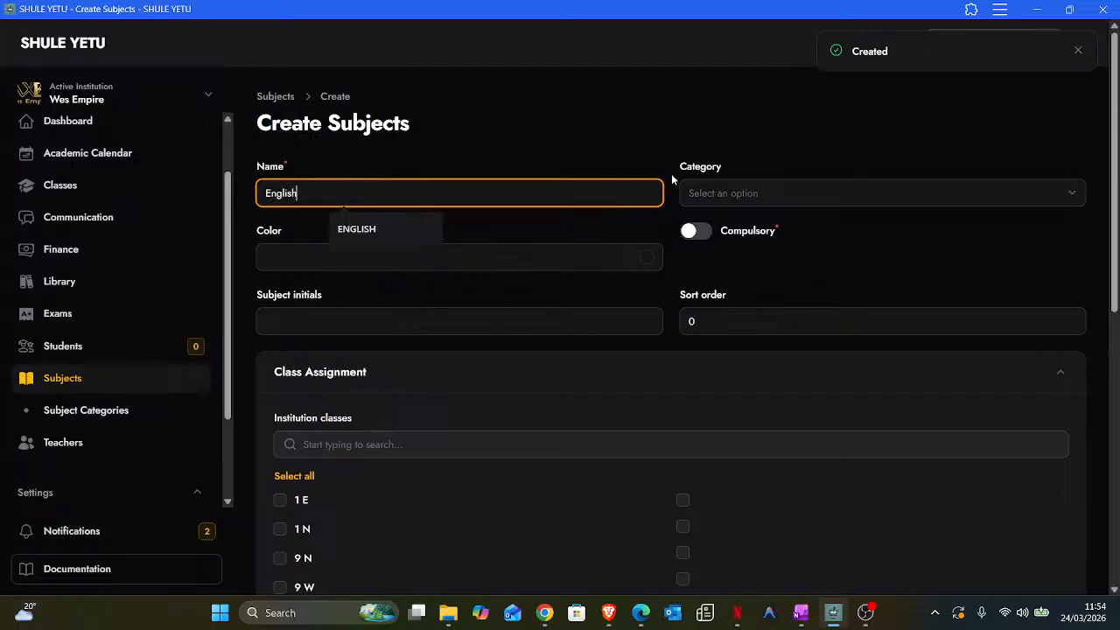
left_click(559, 254)
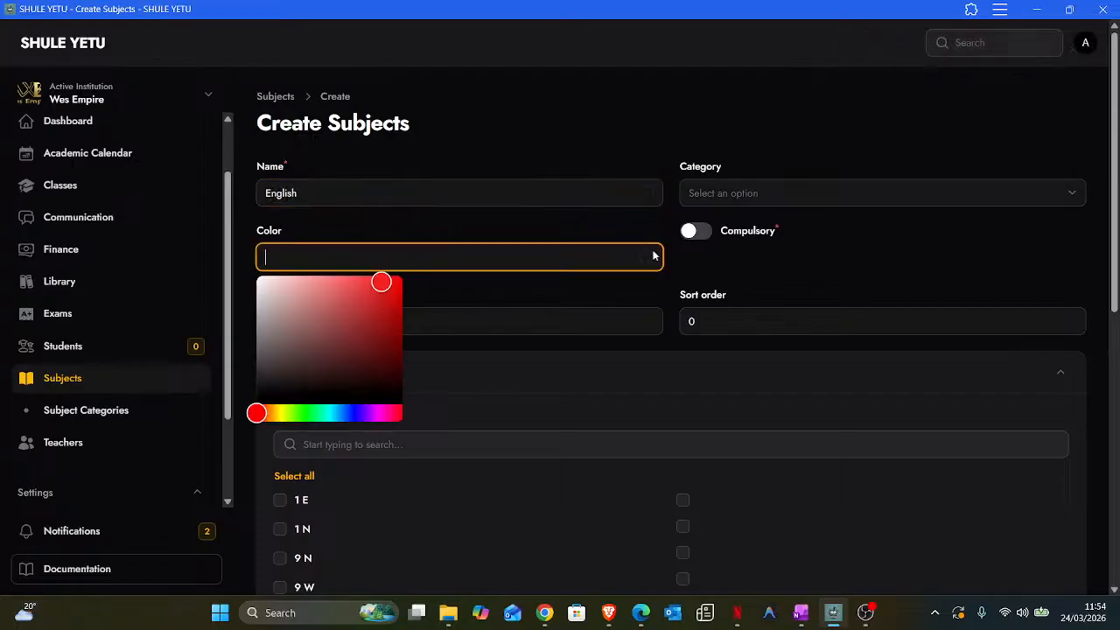
left_click(350, 304)
left_click(733, 210)
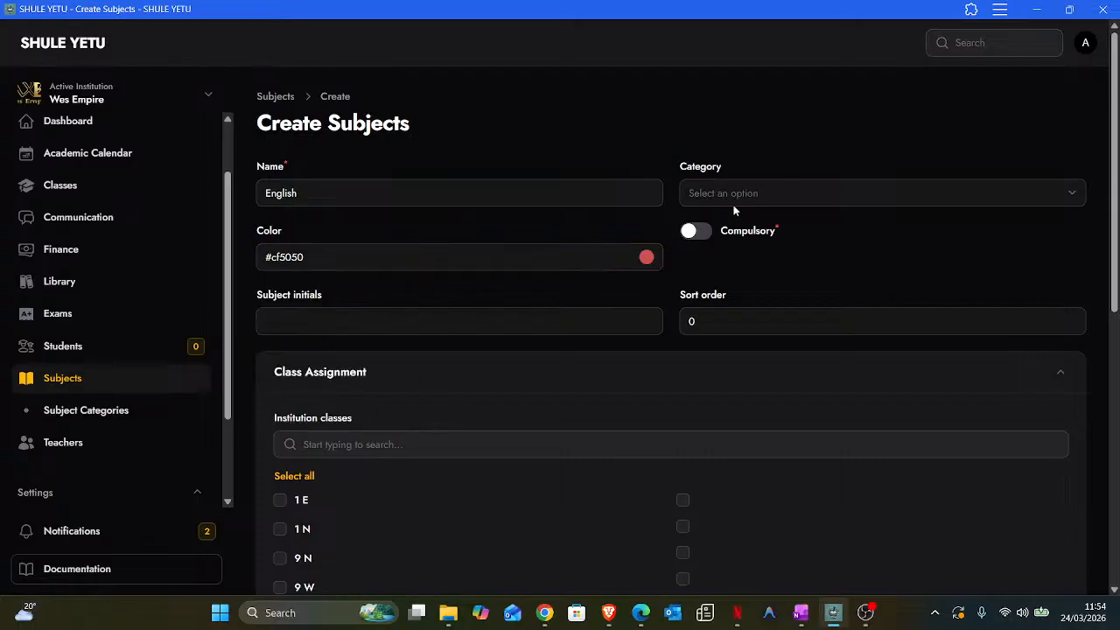
left_click(307, 320)
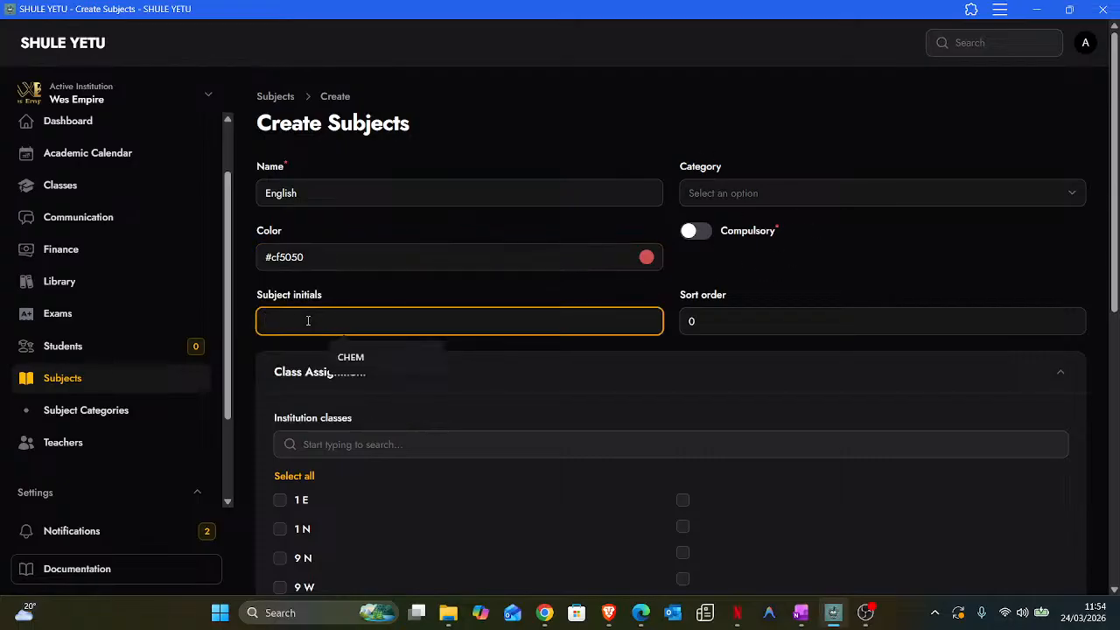
type("Enh")
type("g")
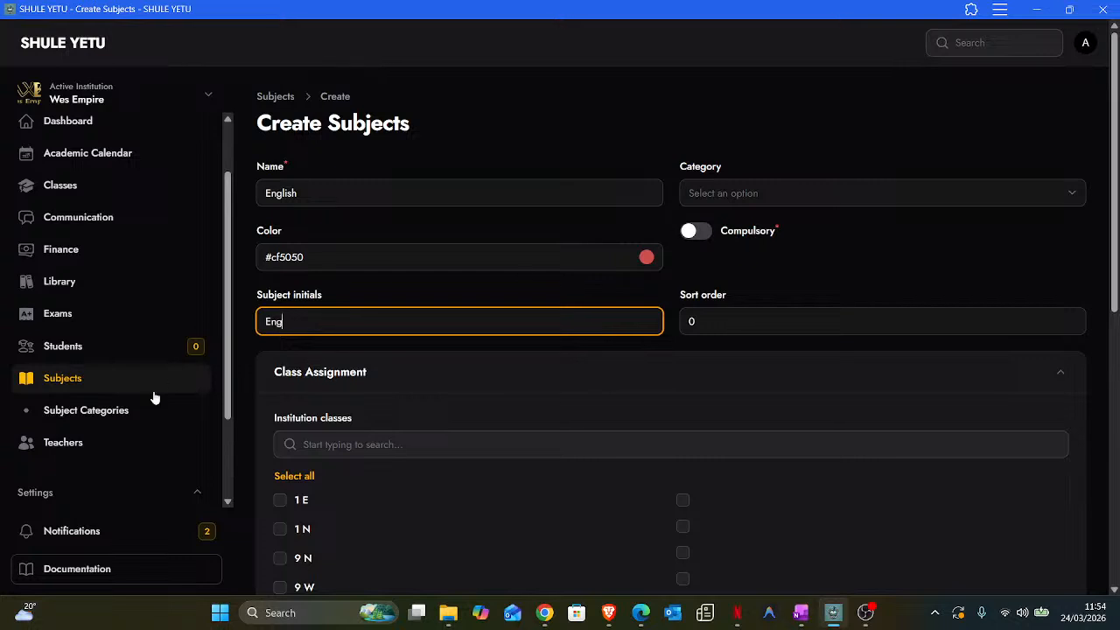
- Assign English to classes 1 E, 1 N, 9 N and 9 W and save it
left_click(279, 501)
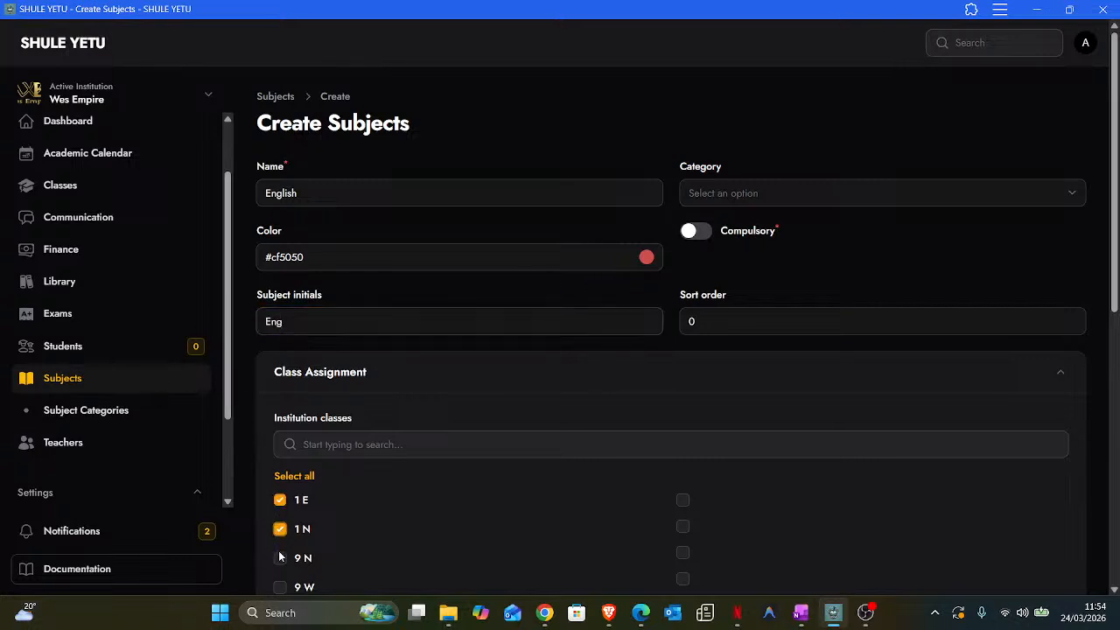
left_click(279, 557)
left_click(280, 586)
scroll(383, 558, "down", 1)
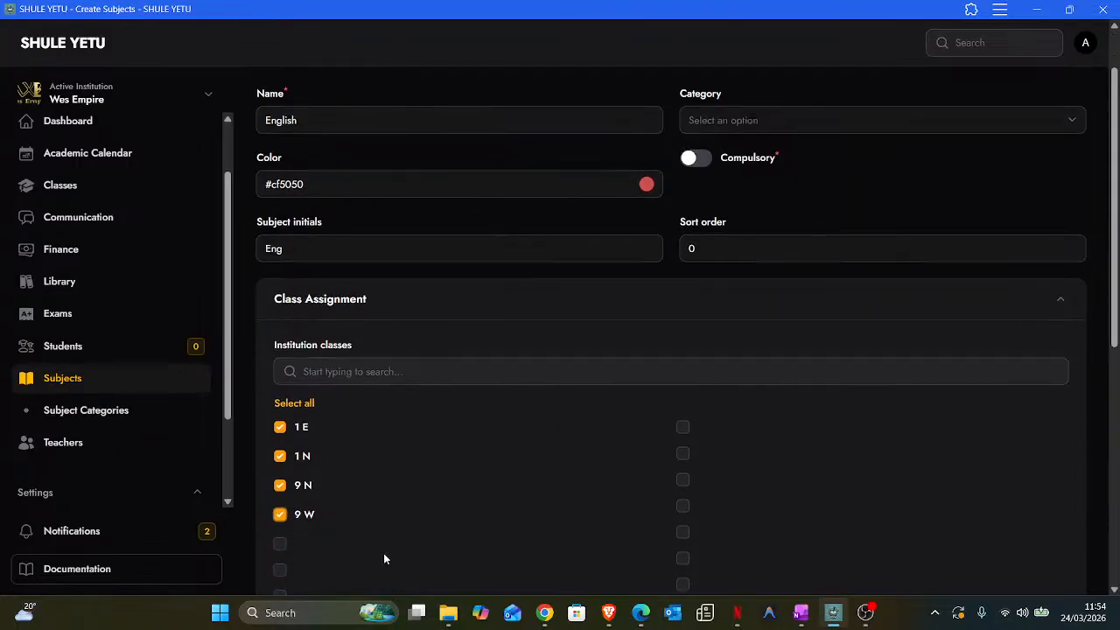
scroll(385, 540, "down", 10)
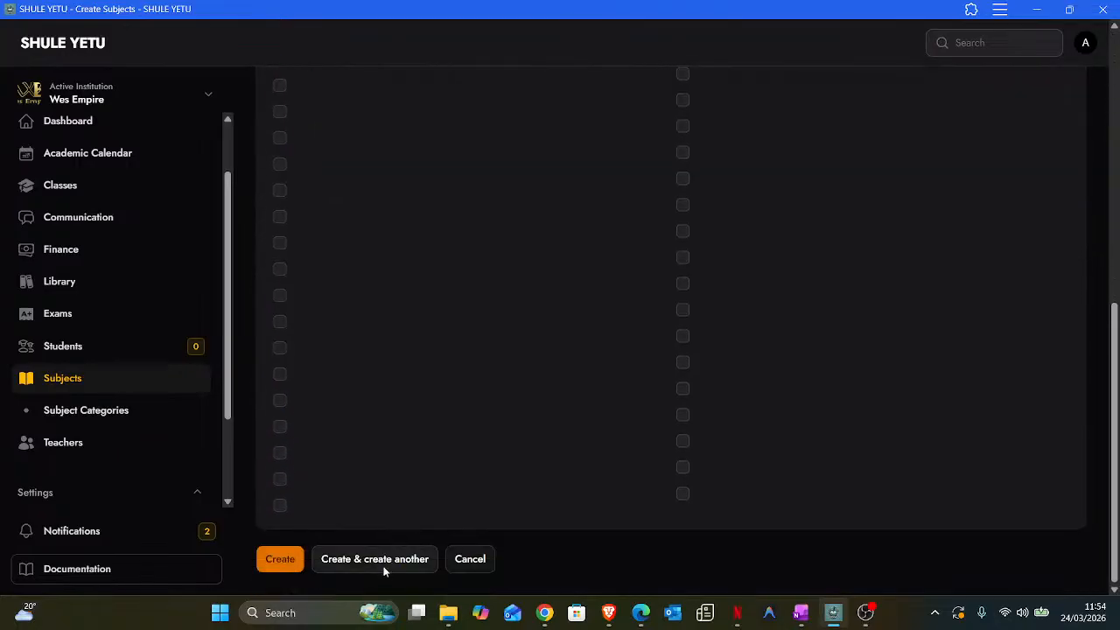
left_click(383, 569)
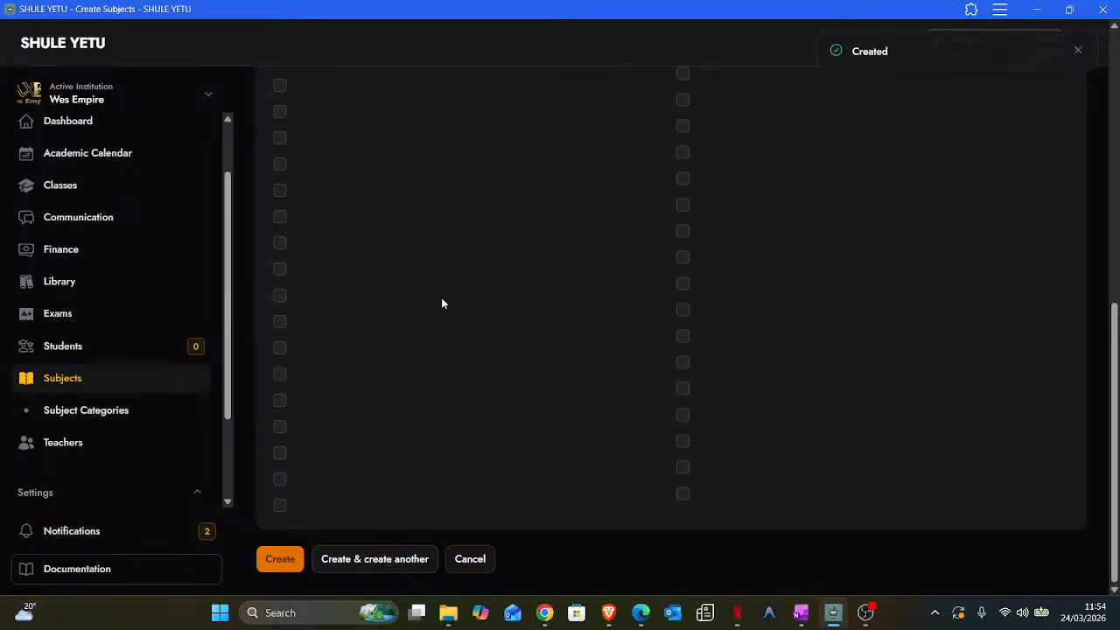
scroll(440, 303, "up", 10)
- Name the next subject Environmental, with dark colour #302525 and initials Env
left_click(322, 196)
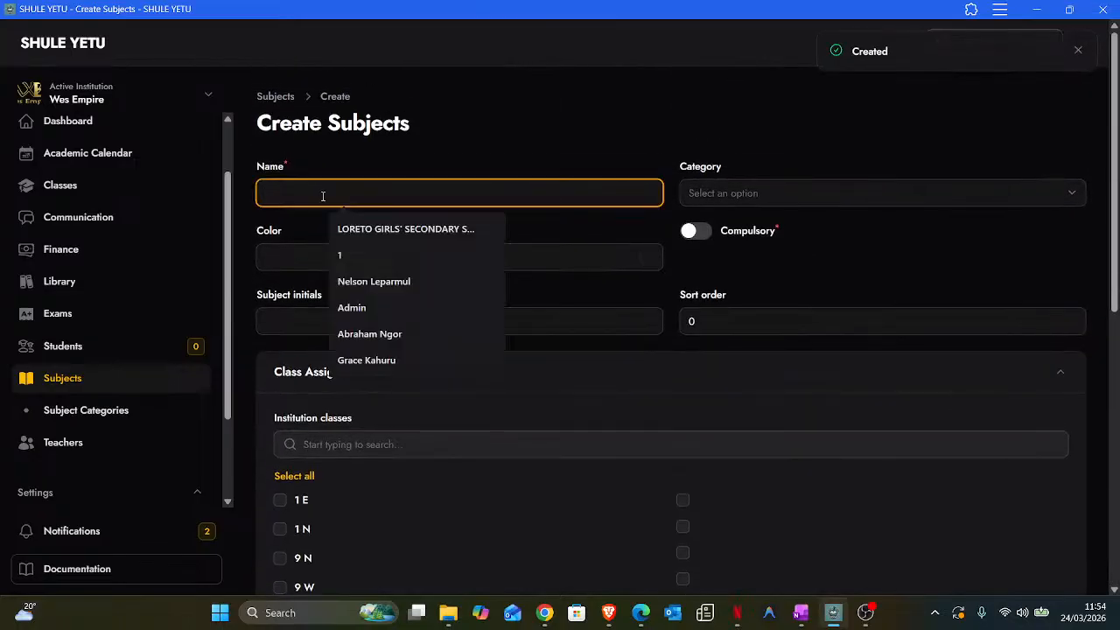
type("Env")
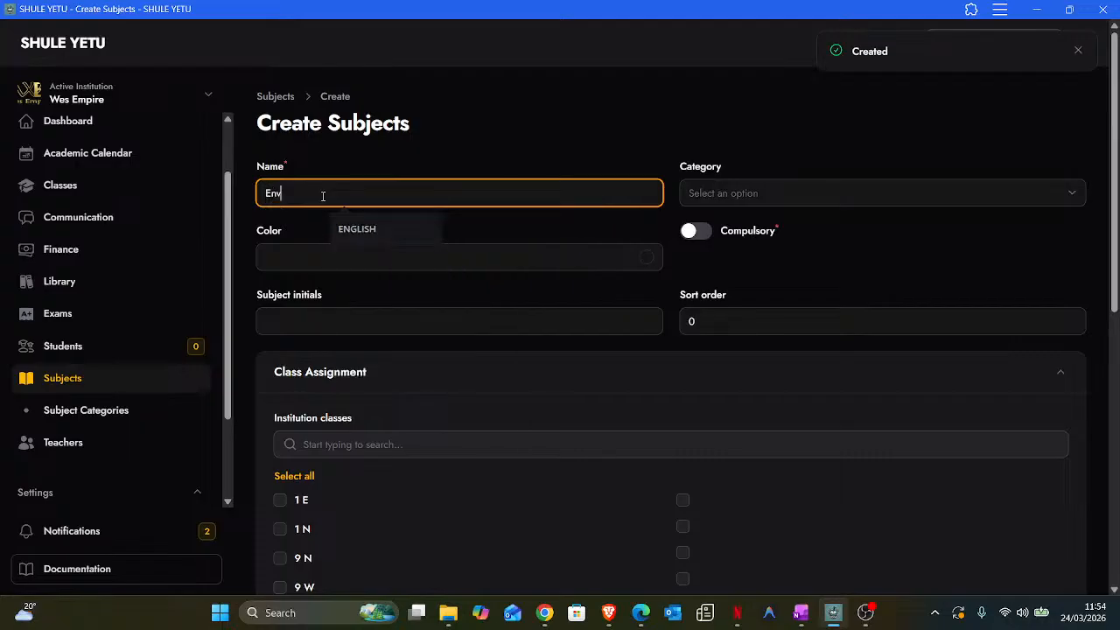
type("ironmental")
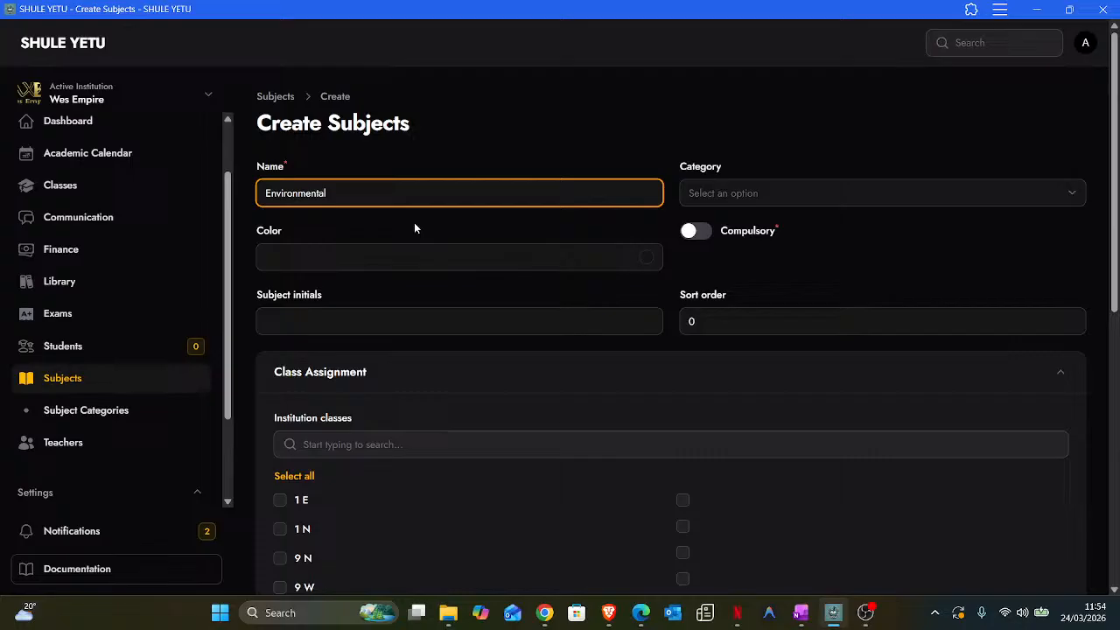
left_click(298, 255)
left_click_drag(320, 303, 292, 373)
left_click(727, 275)
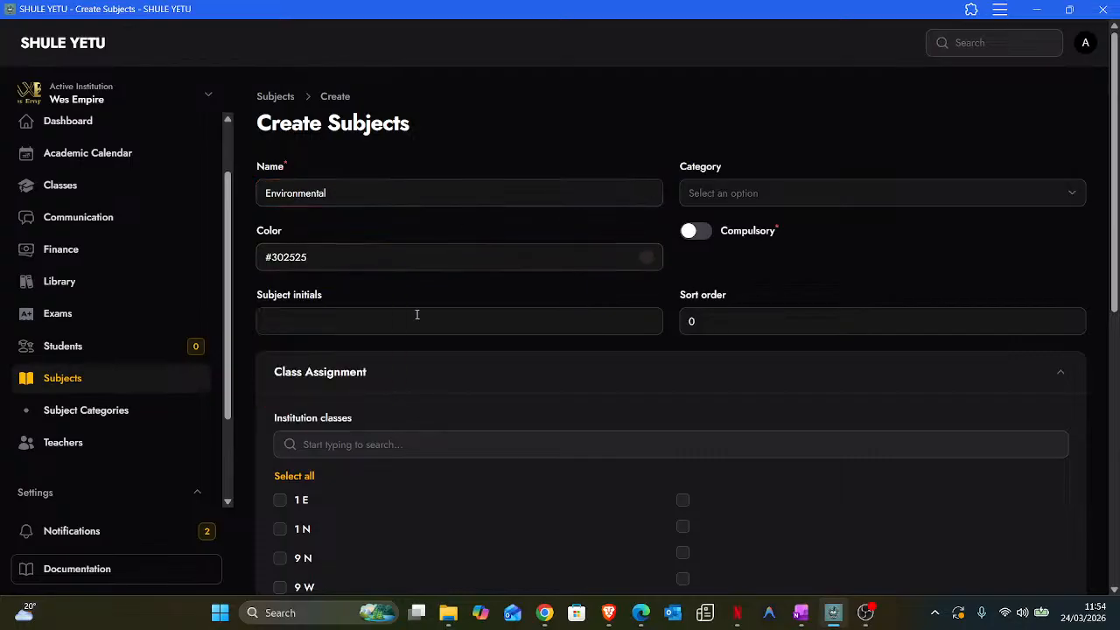
left_click(318, 322)
type("Env")
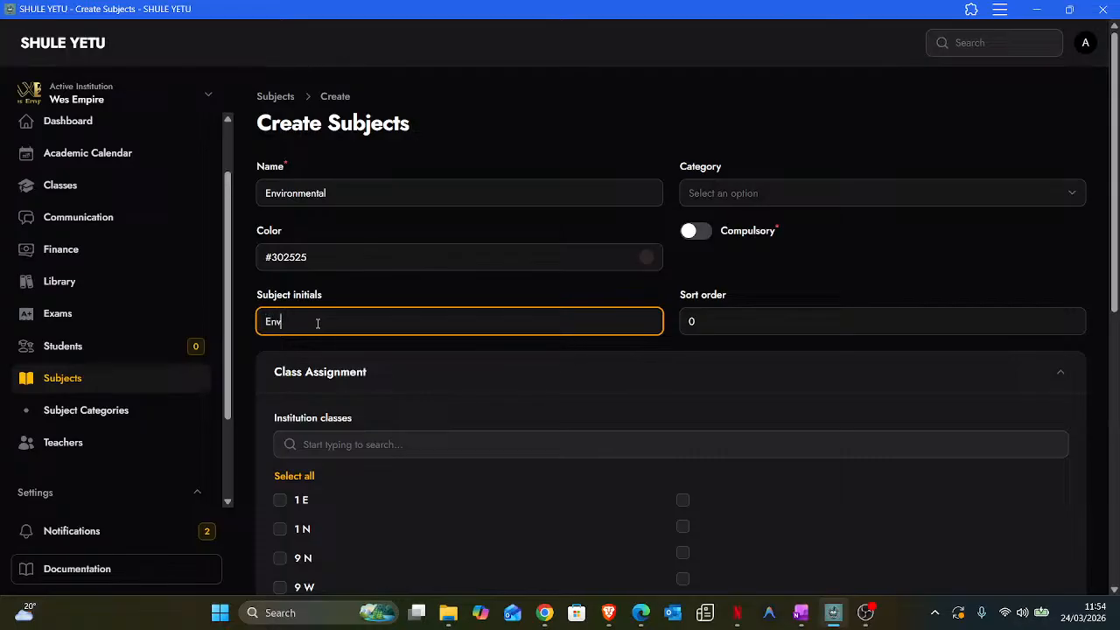
- Assign Environmental to classes 1 E and 1 N and save it
scroll(329, 339, "down", 1)
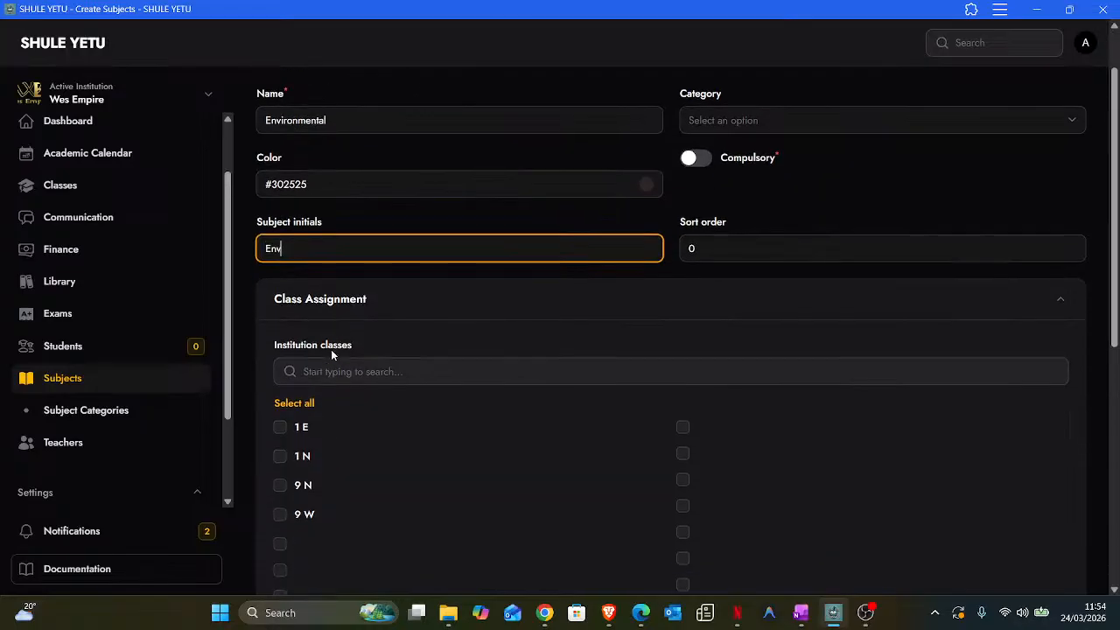
left_click(279, 427)
left_click(280, 455)
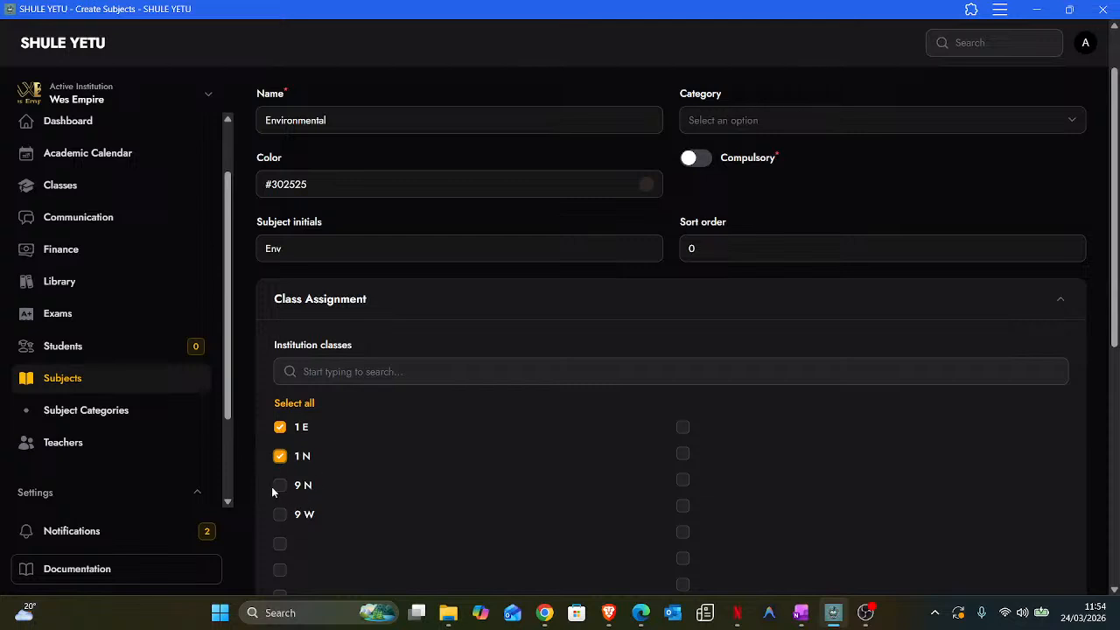
scroll(348, 480, "up", 1)
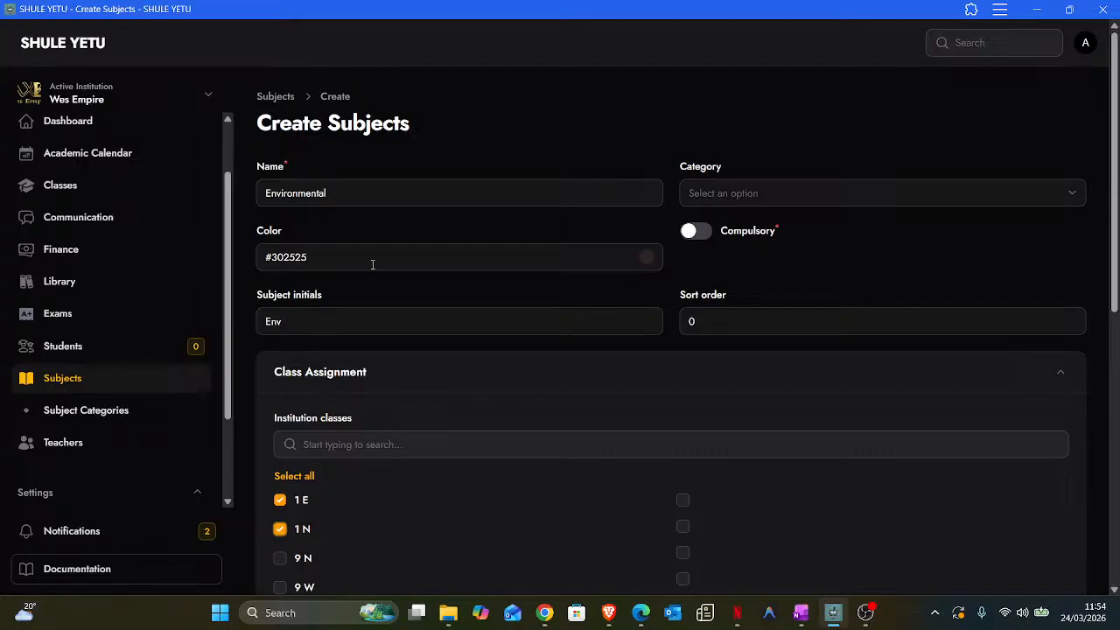
scroll(372, 265, "down", 3)
scroll(372, 265, "down", 5)
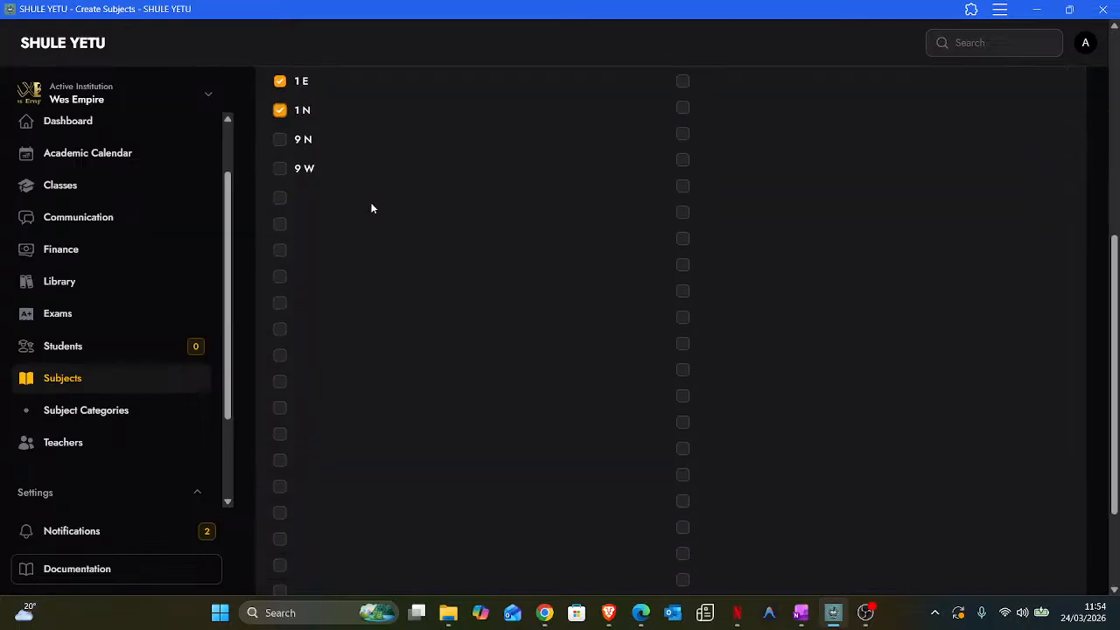
left_click(388, 560)
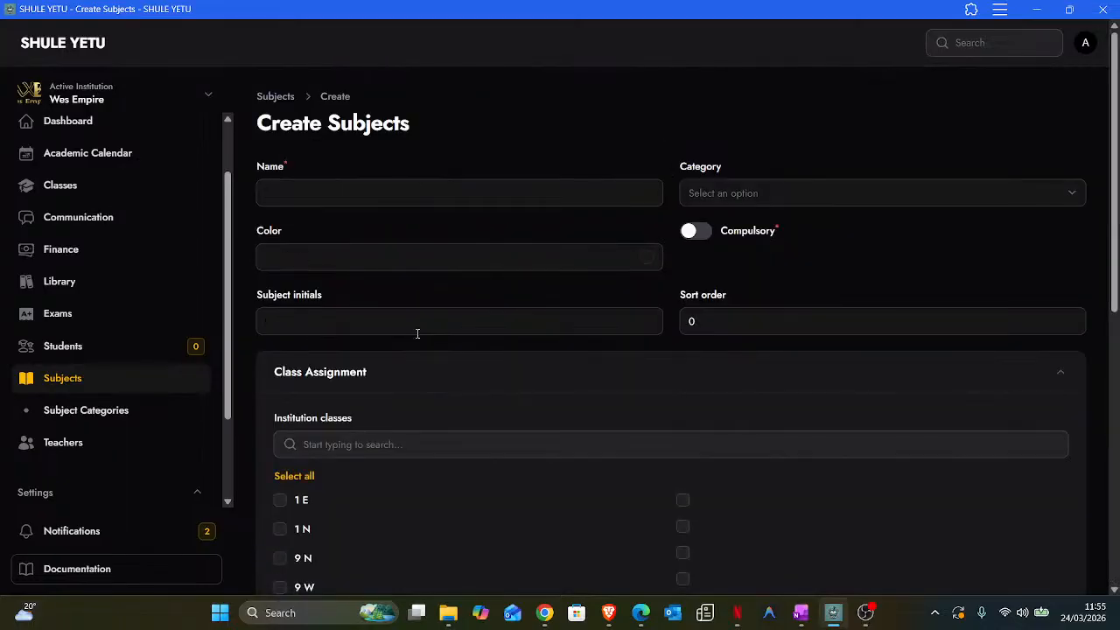
- Enter CRE as both the subject name and its initials
left_click(322, 192)
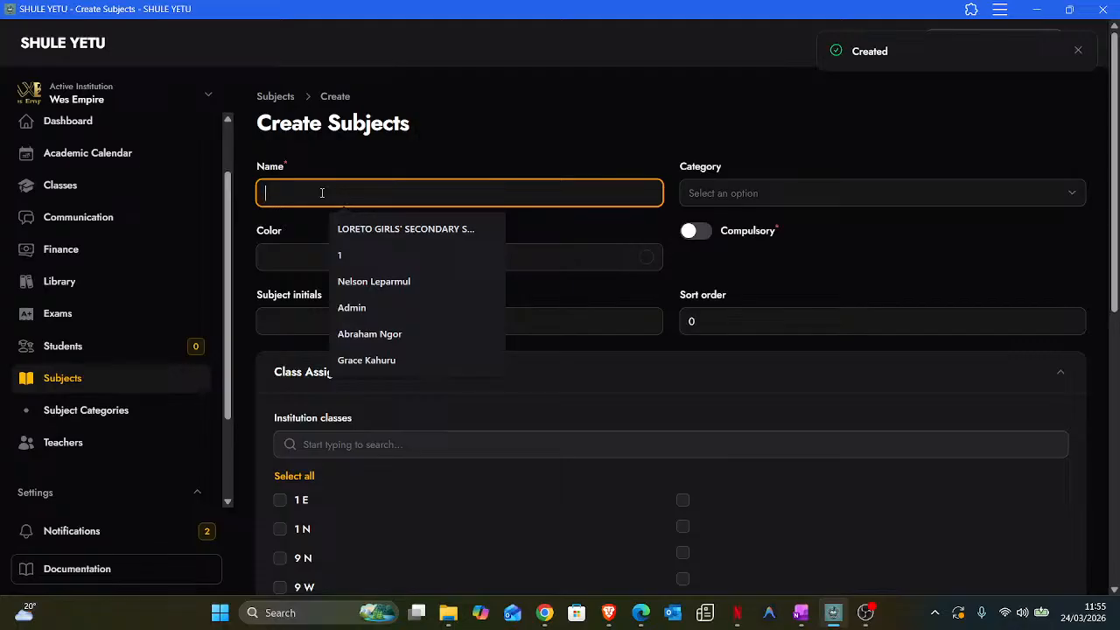
type("CRE")
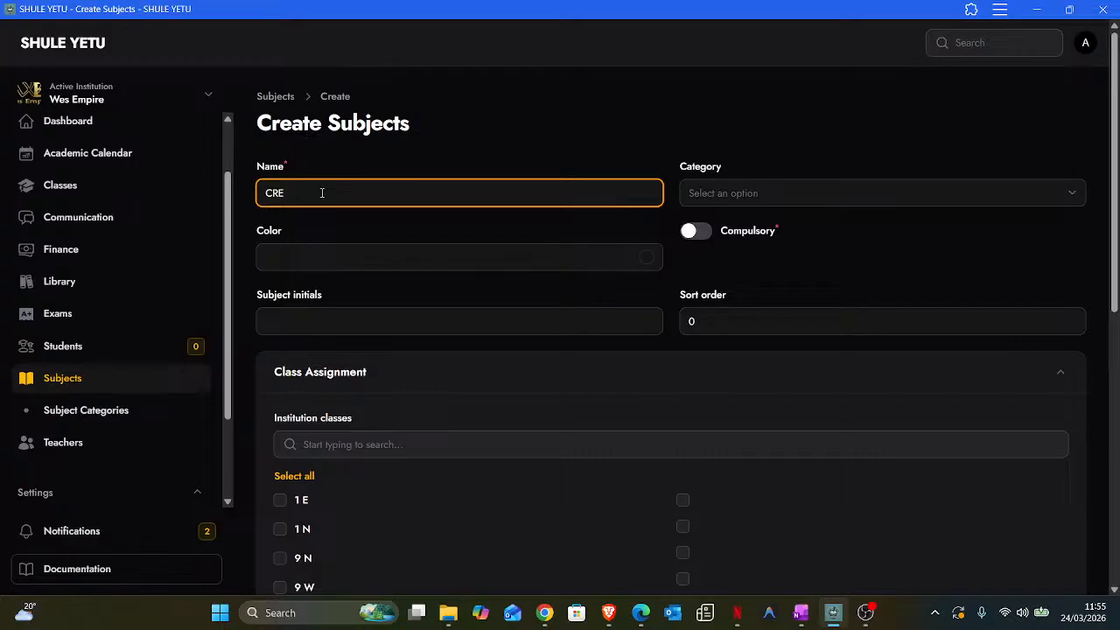
left_click(294, 322)
type("CR")
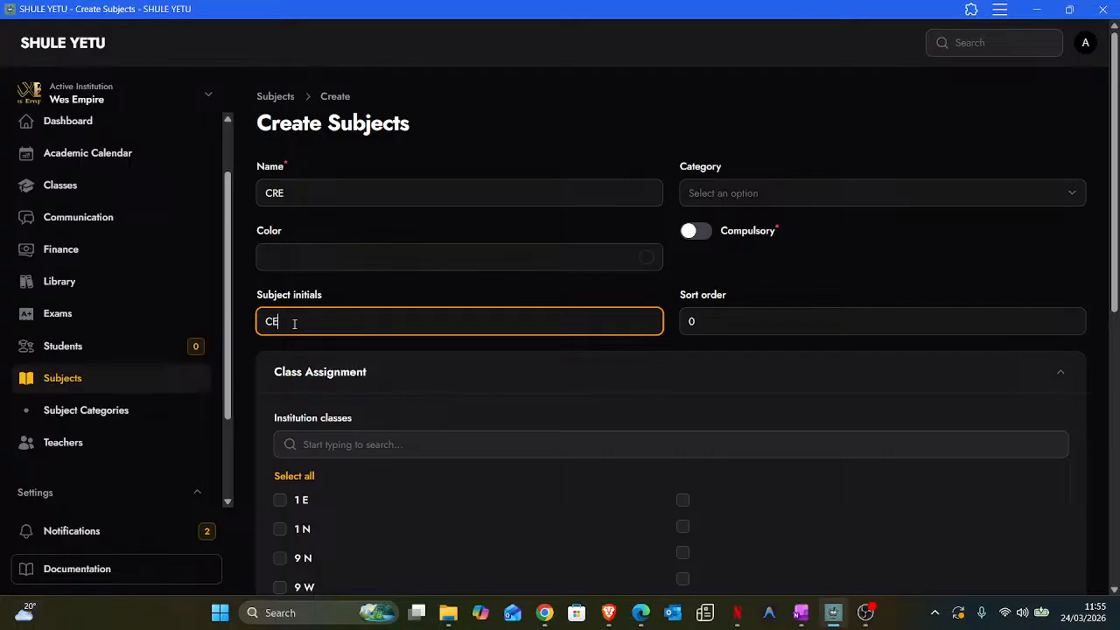
key("BackSpace")
type("RE")
- Assign CRE to classes 1 E, 1 N, 9 N and 9 W and save it
scroll(280, 345, "down", 2)
left_click(279, 353)
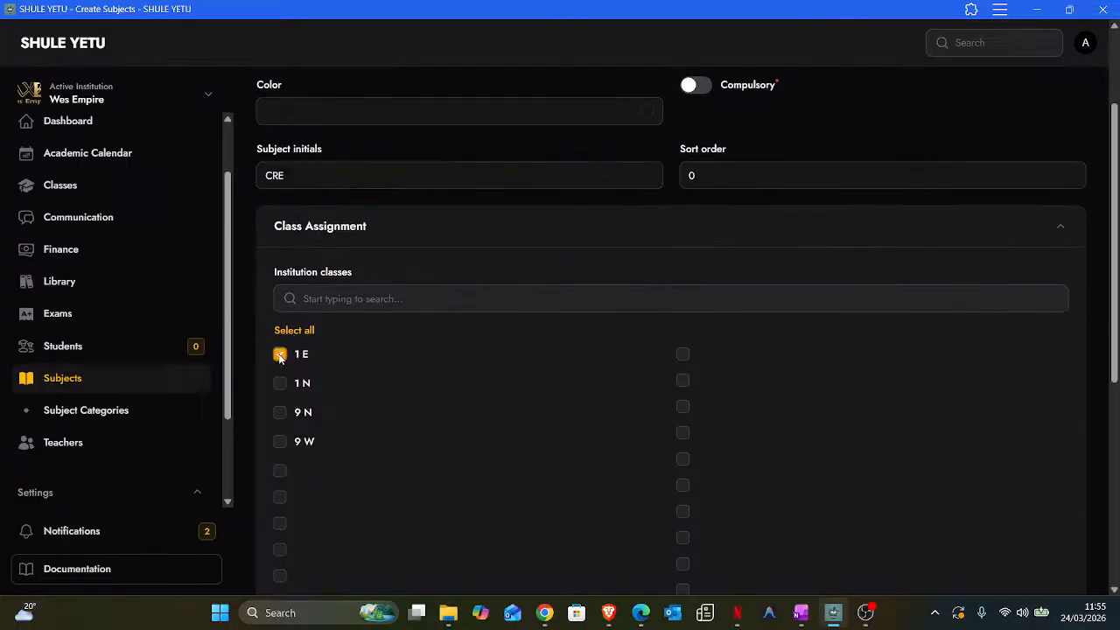
left_click(280, 383)
left_click(280, 412)
left_click(280, 440)
scroll(504, 427, "up", 1)
scroll(505, 427, "down", 6)
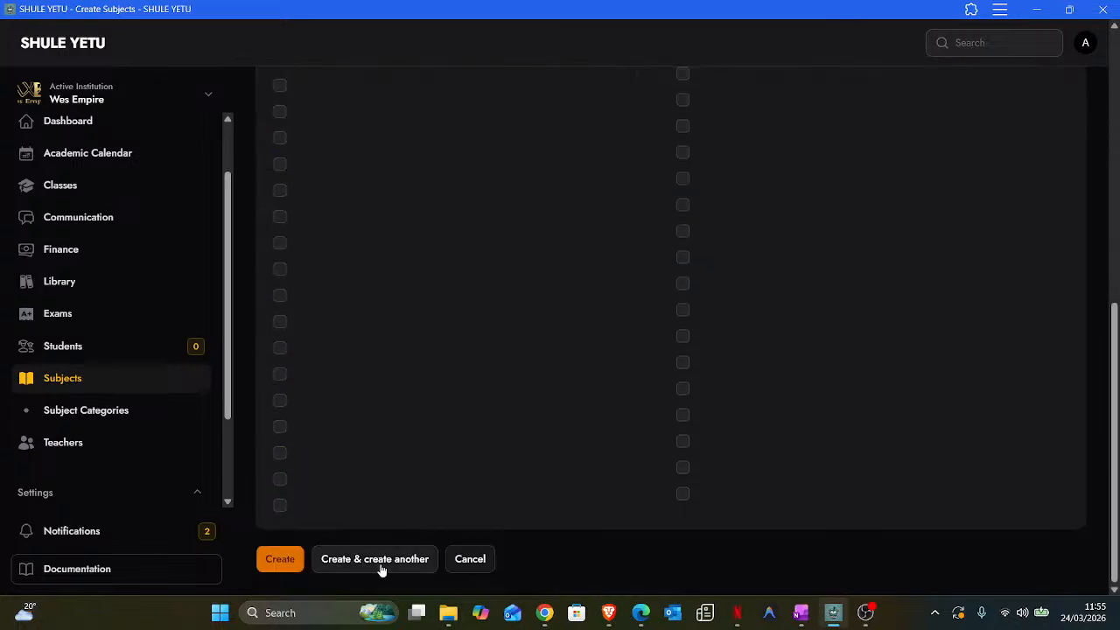
left_click(375, 560)
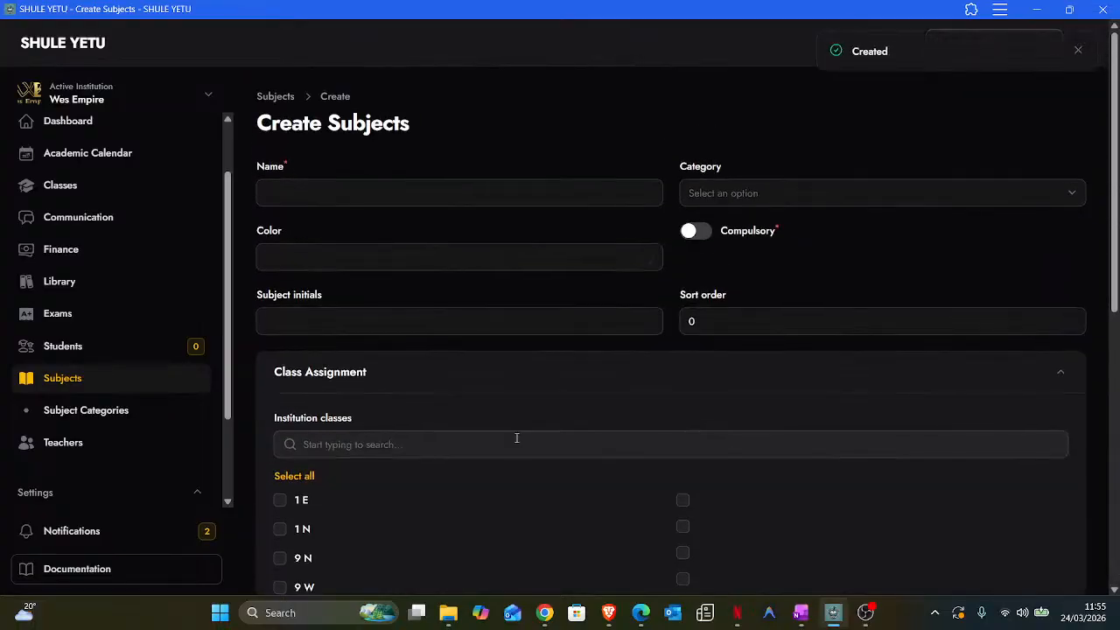
- Enter ICT as both the subject name and its initials
left_click(284, 196)
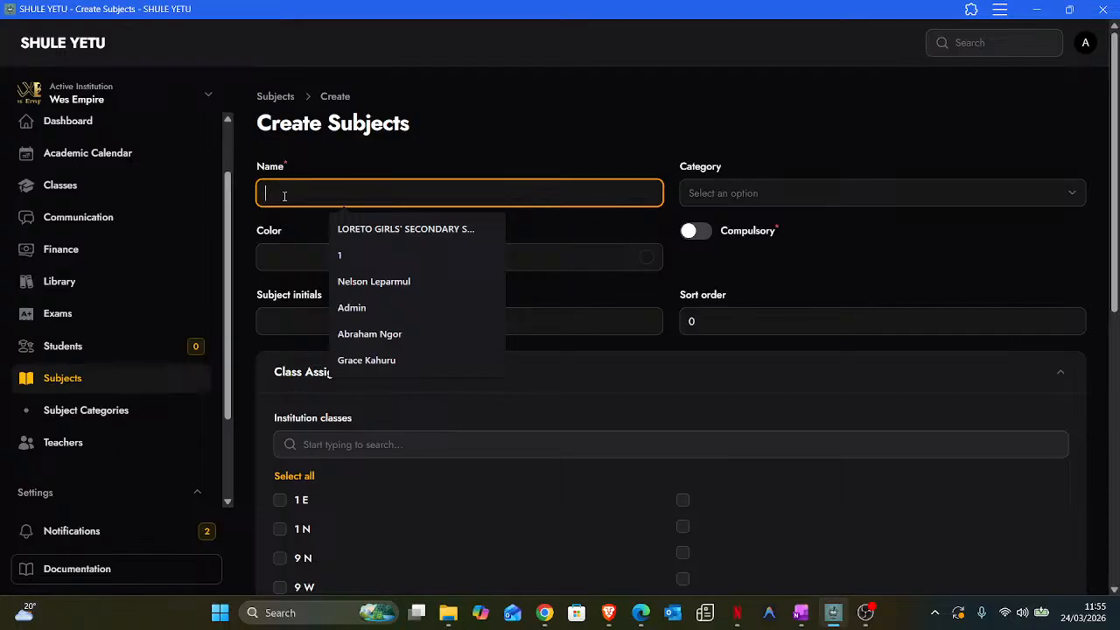
type("ICT")
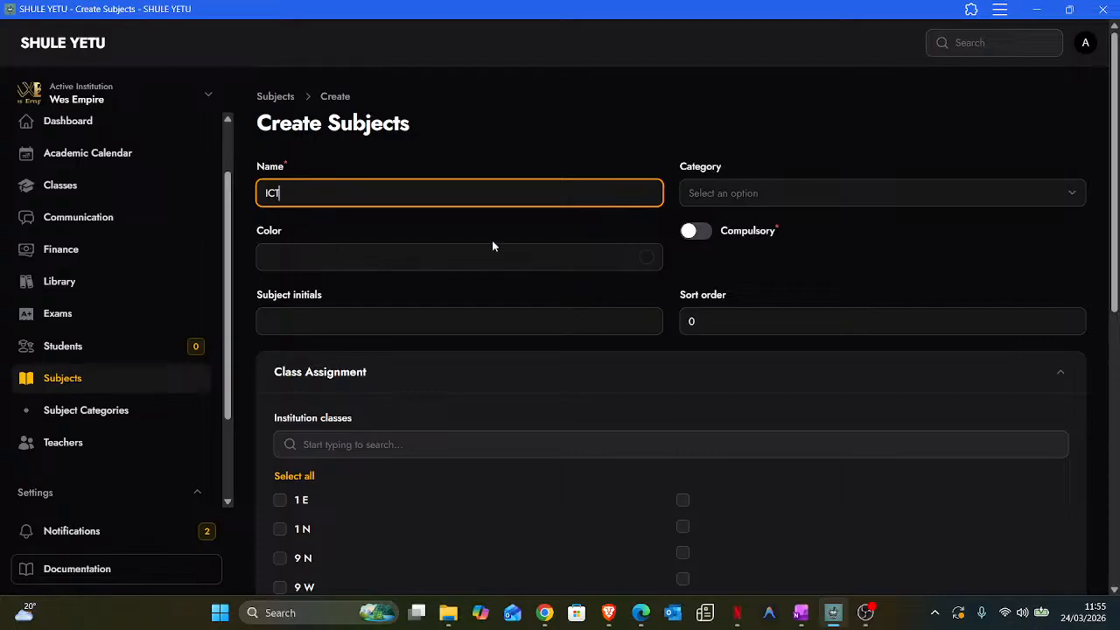
left_click(301, 320)
type("ICT")
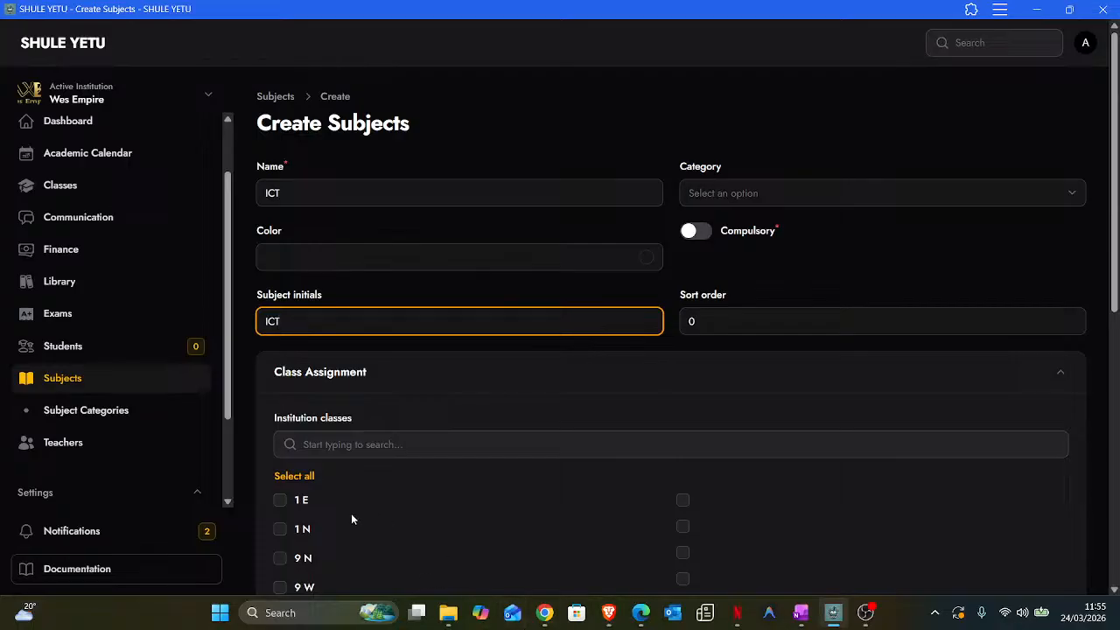
- Assign ICT to classes 1 E, 1 N, 9 N and 9 W and save it
scroll(333, 473, "down", 2)
left_click(280, 353)
left_click(279, 382)
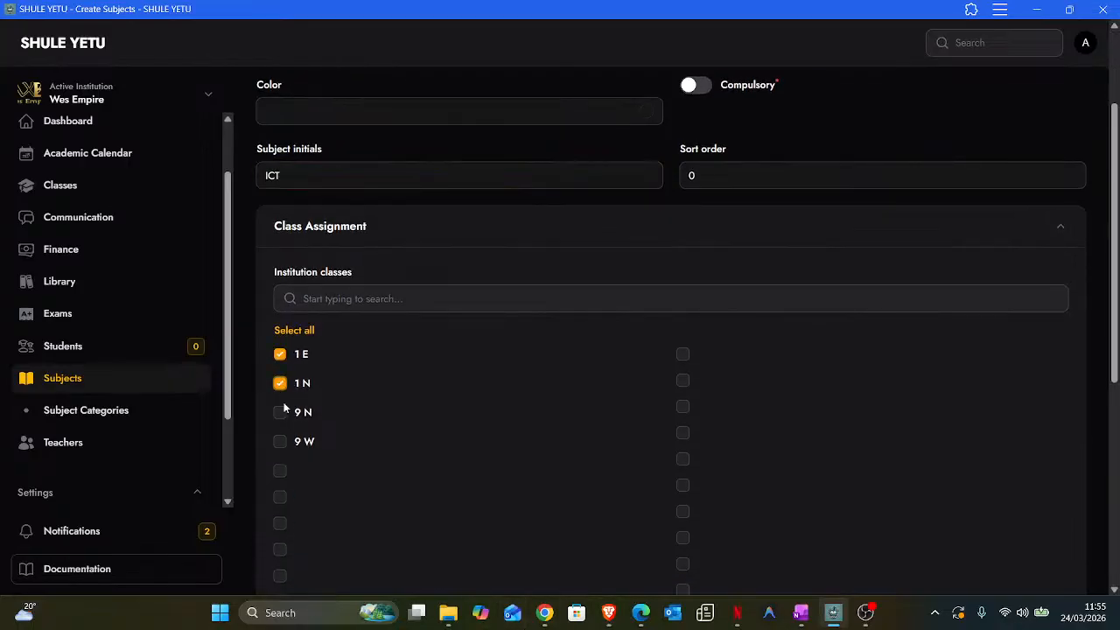
left_click(279, 412)
left_click(280, 441)
scroll(518, 458, "down", 7)
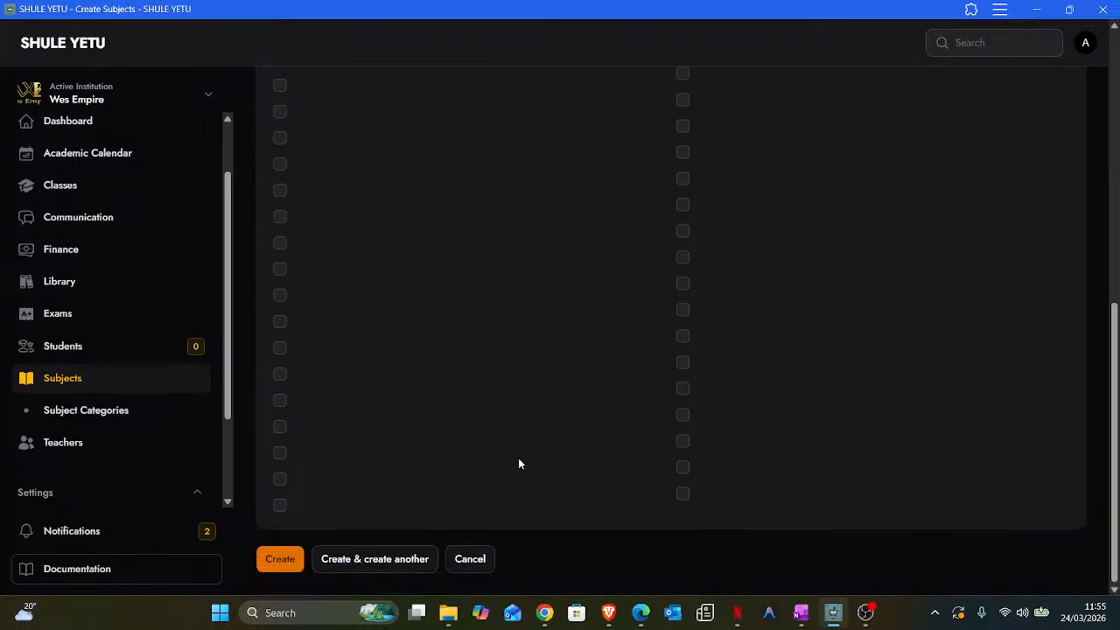
left_click(364, 558)
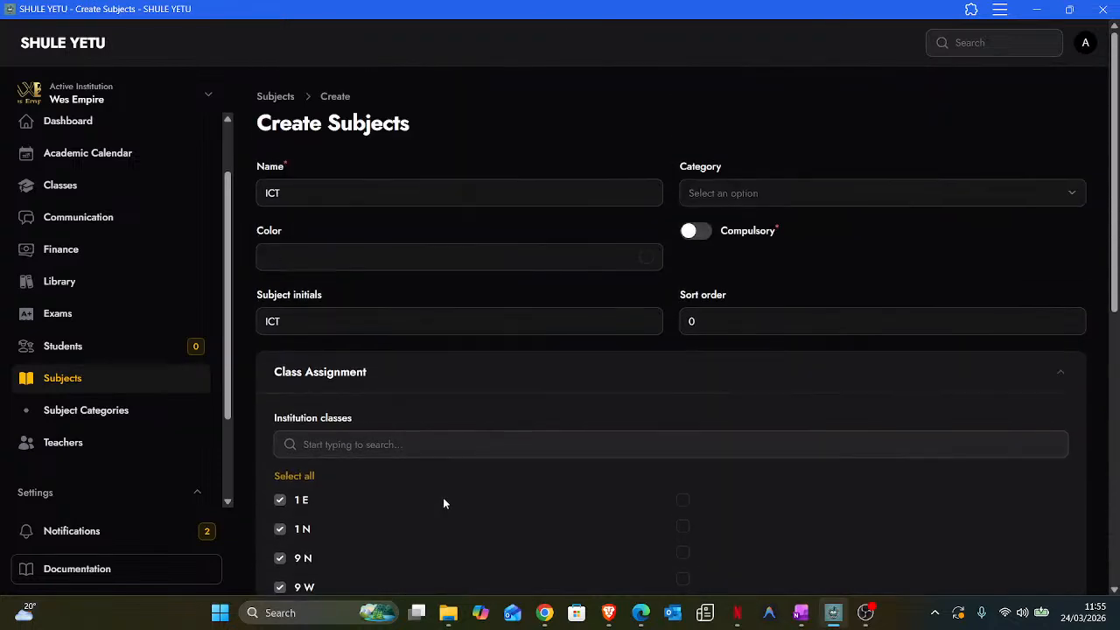
left_click(281, 197)
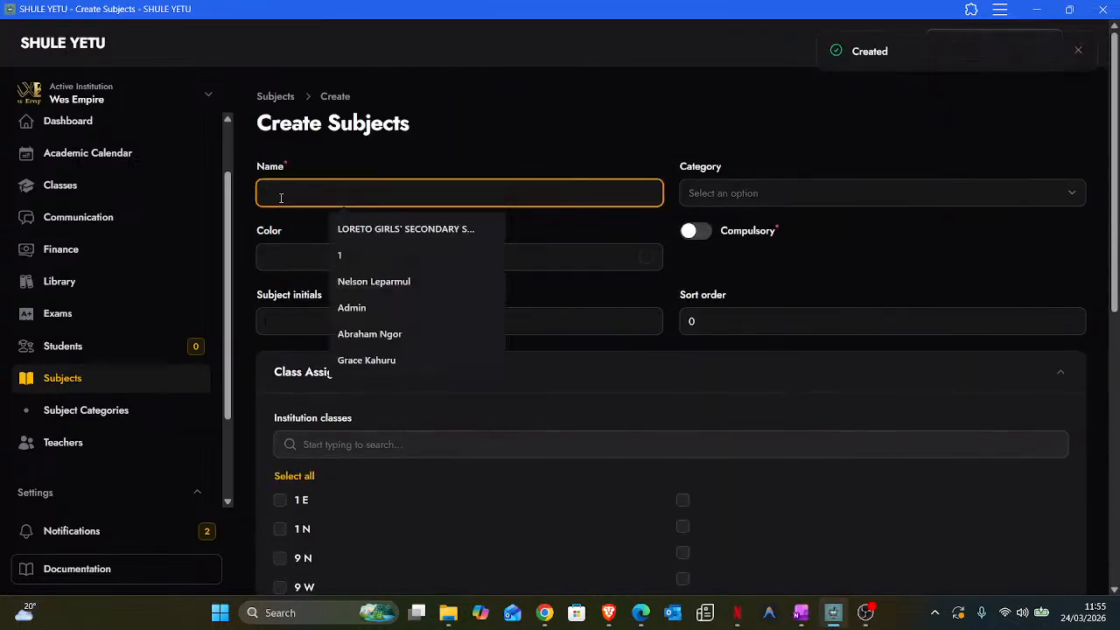
- Save subject 'French' with initials 'Fre' for classes 9 N and 9 W, then return to Subjects
type("French")
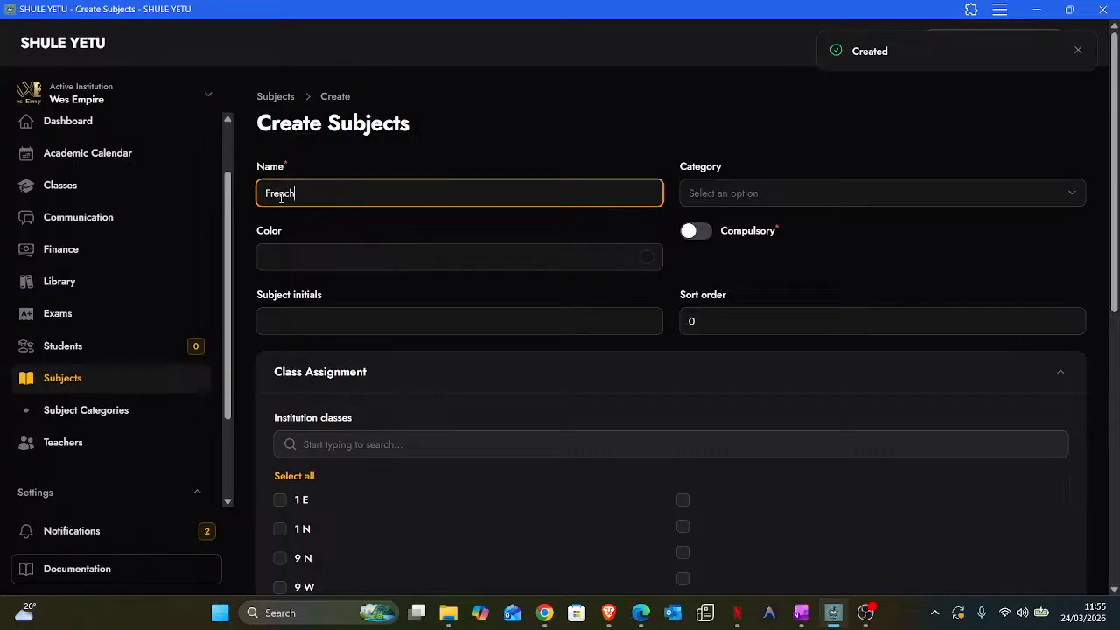
left_click(309, 322)
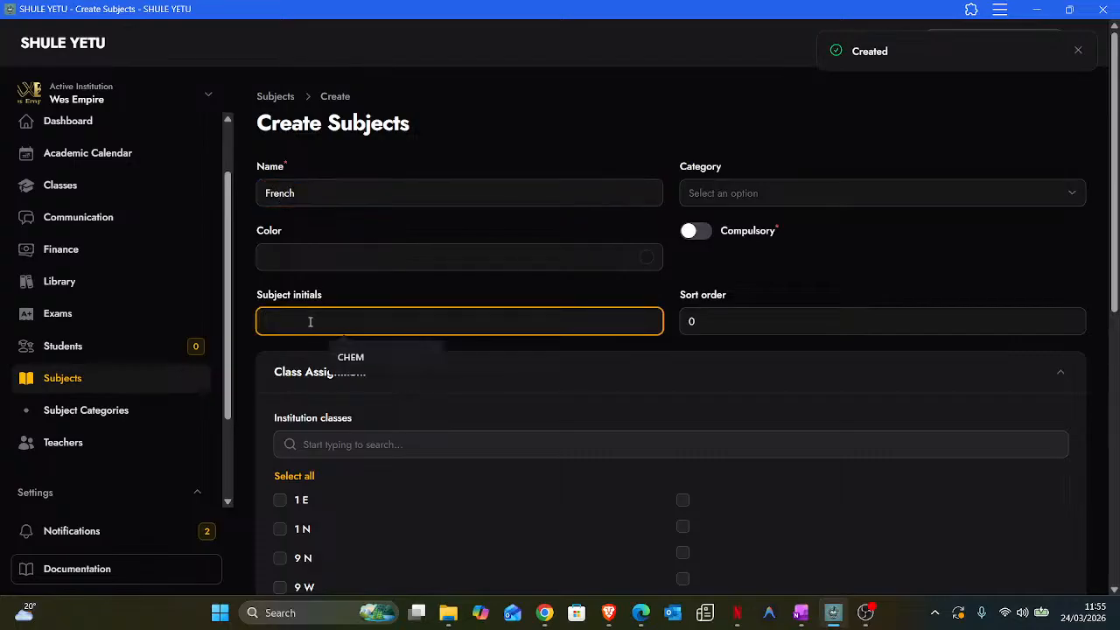
type("Fre")
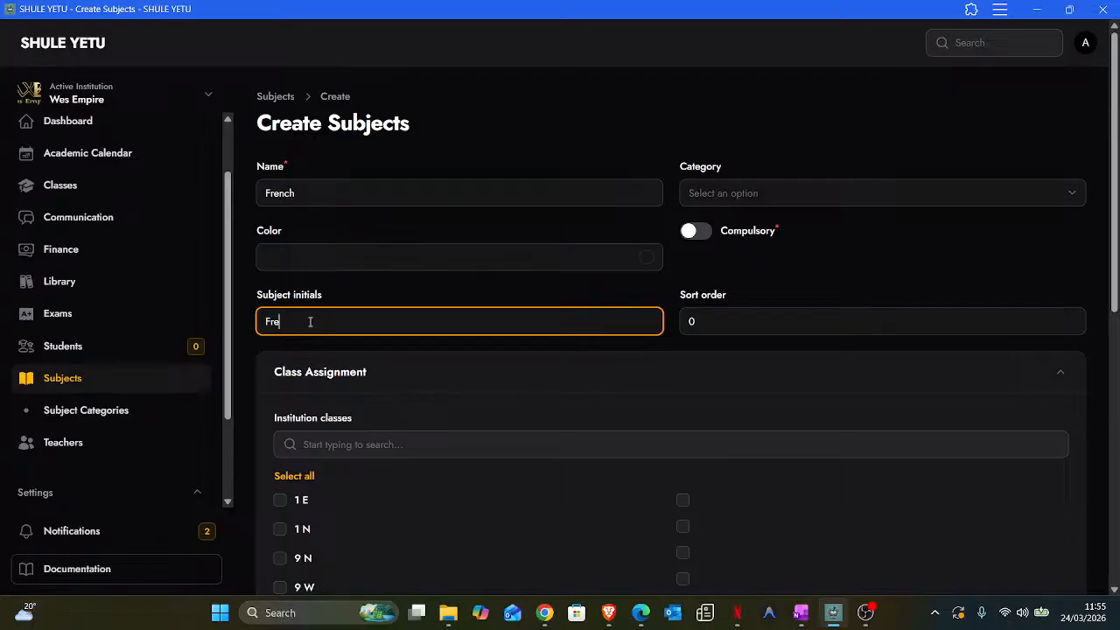
scroll(352, 445, "down", 2)
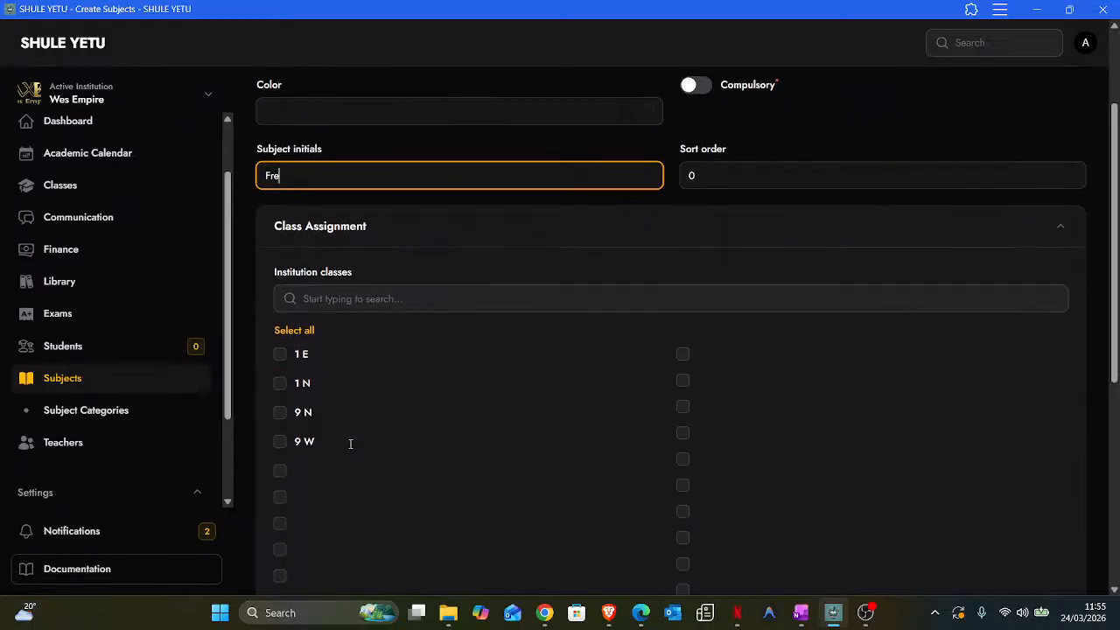
left_click(280, 412)
left_click(280, 441)
scroll(369, 433, "down", 5)
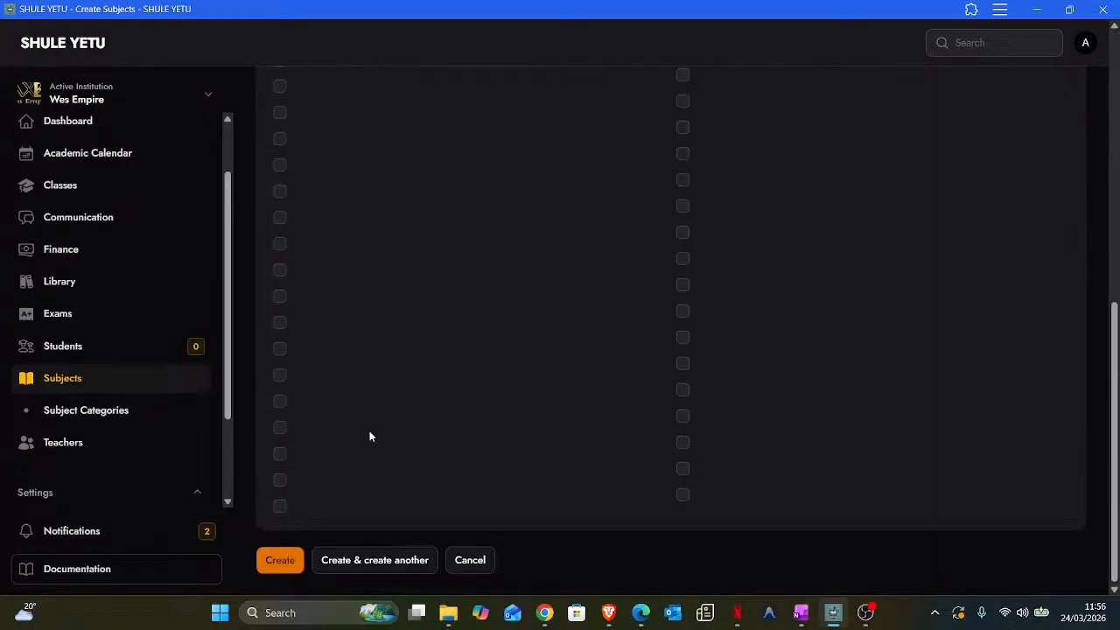
left_click(280, 560)
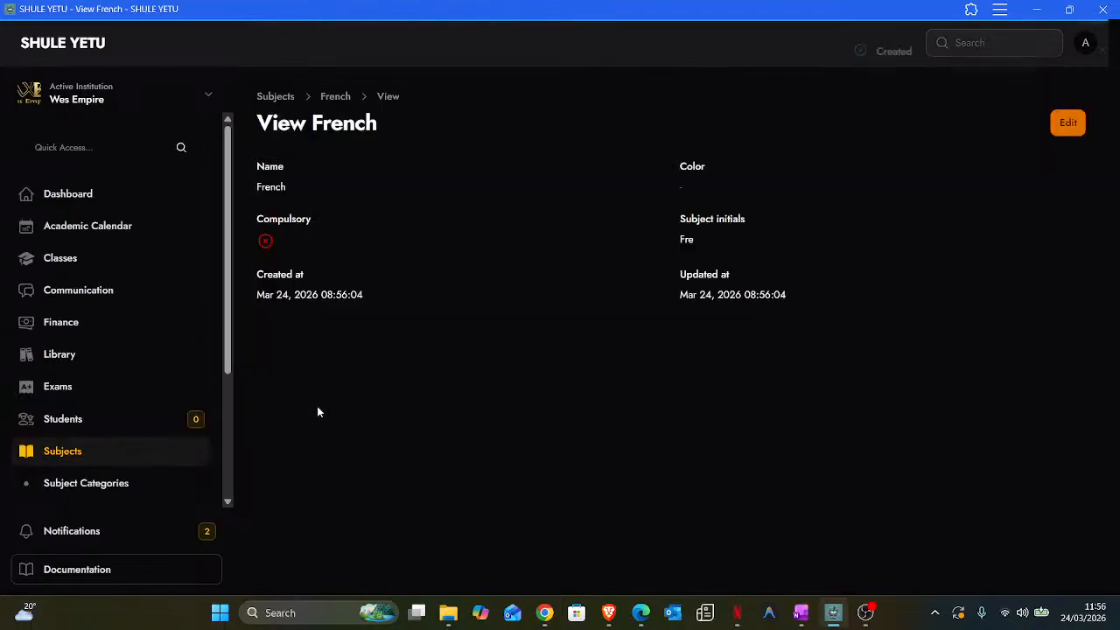
left_click(59, 460)
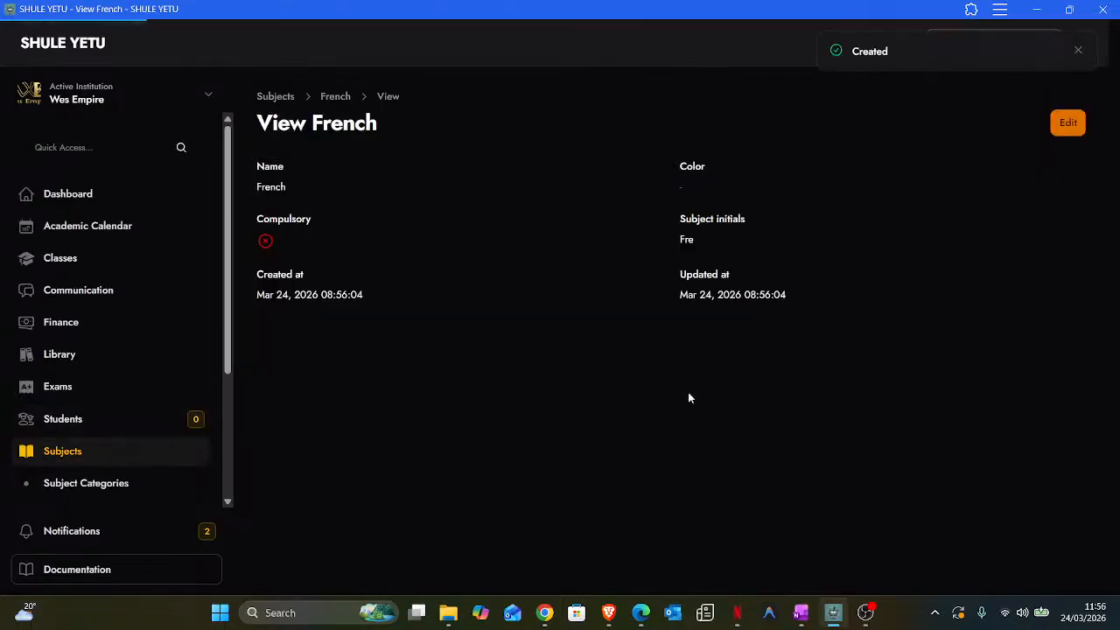
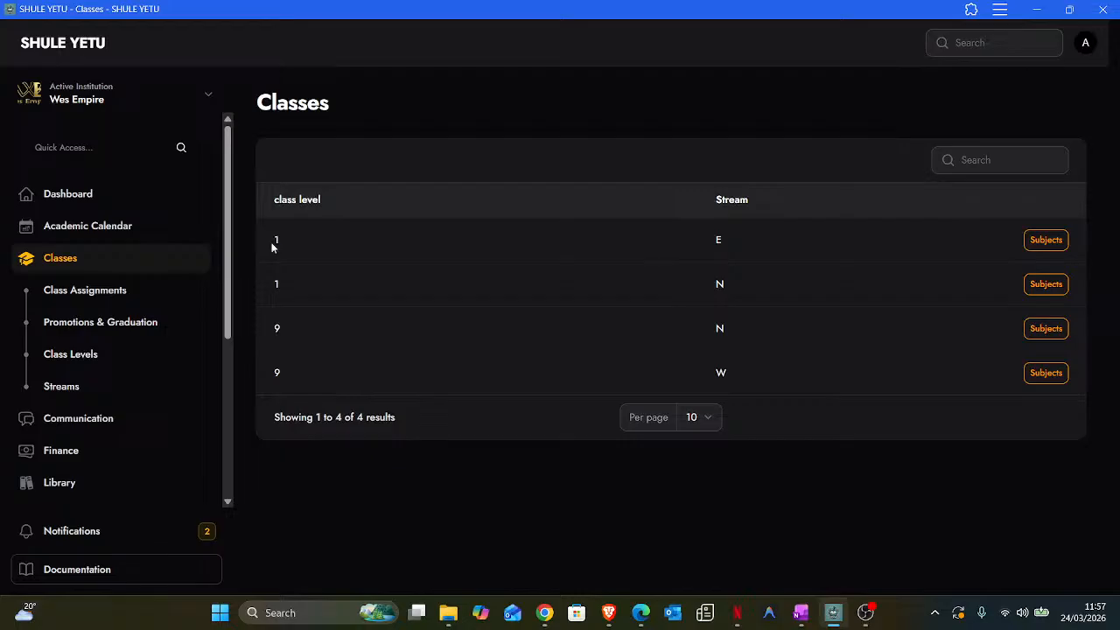
- Tick CRE in class 1 E's subject list, alongside English, Environmental, ICT and Mathematics, and submit
double_click(275, 241)
left_click(719, 240, "shift")
left_click(706, 243)
left_click(1046, 240)
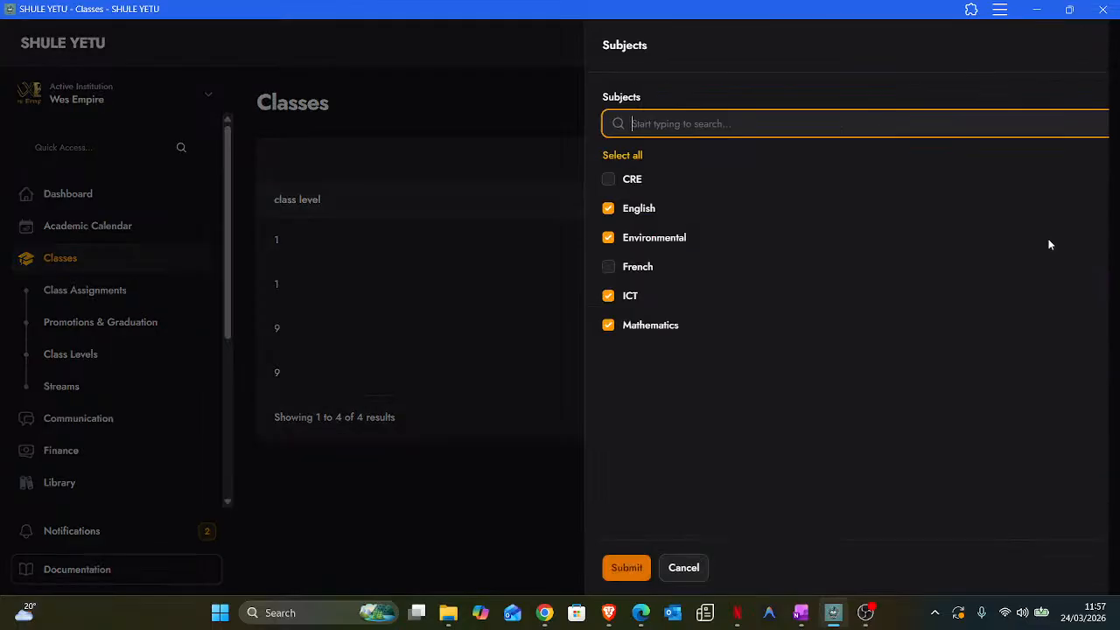
left_click(479, 181)
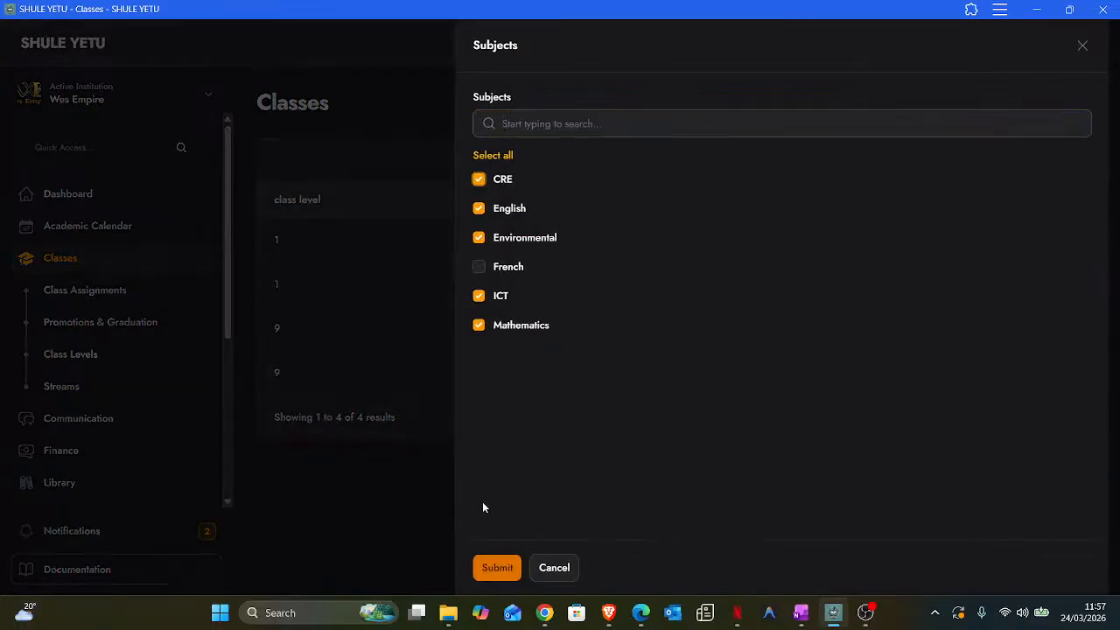
left_click(502, 567)
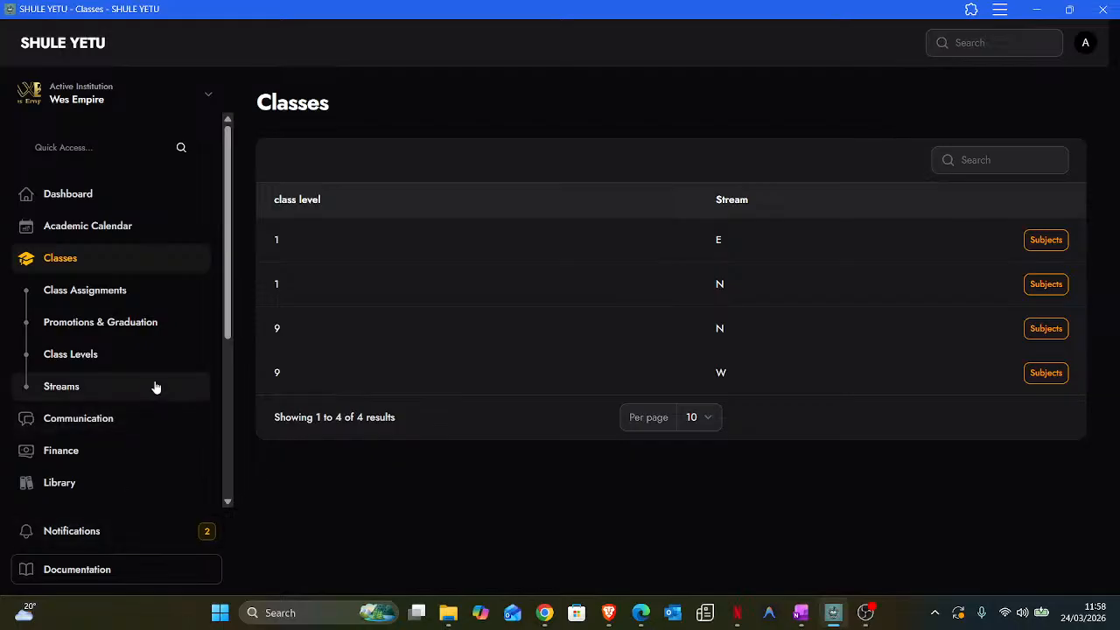
- Create a grading template named CBC
scroll(155, 386, "down", 1)
scroll(154, 387, "down", 2)
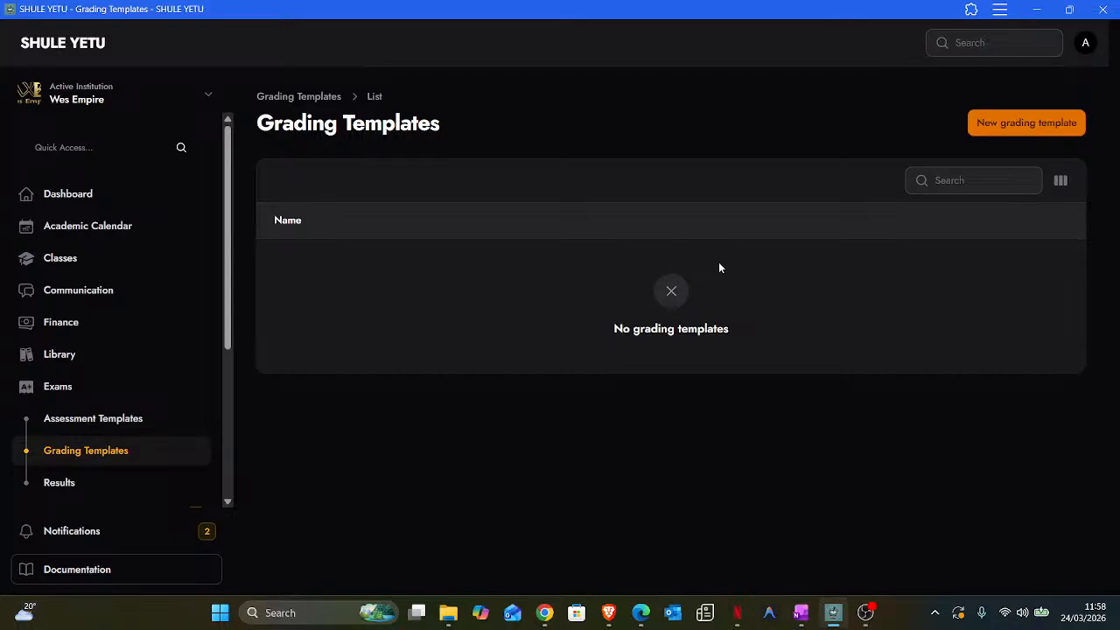
left_click(1017, 125)
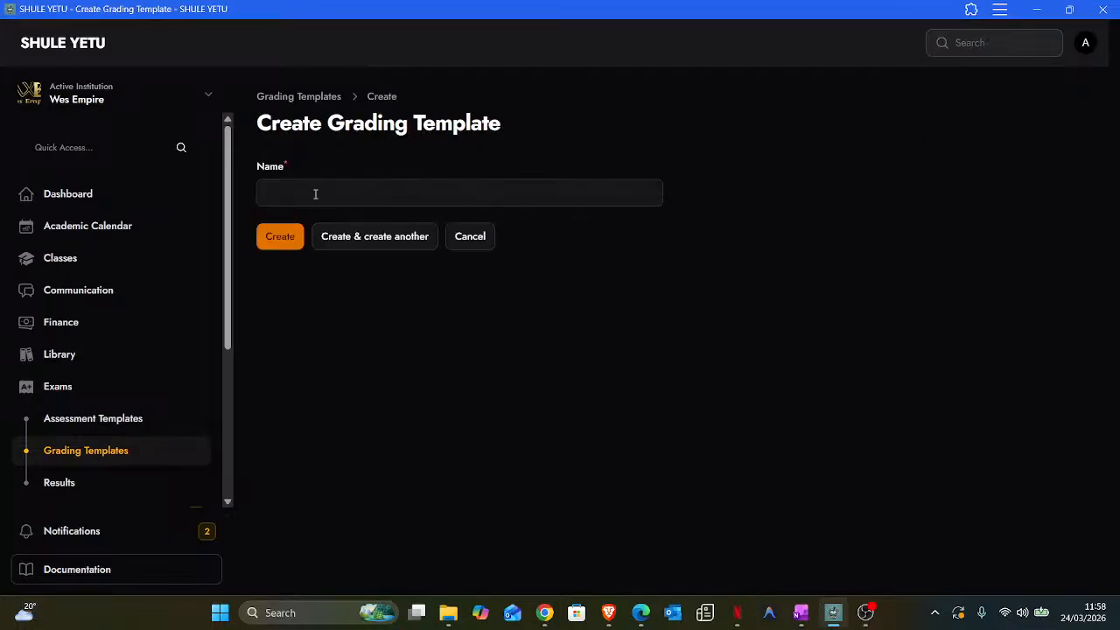
left_click(302, 192)
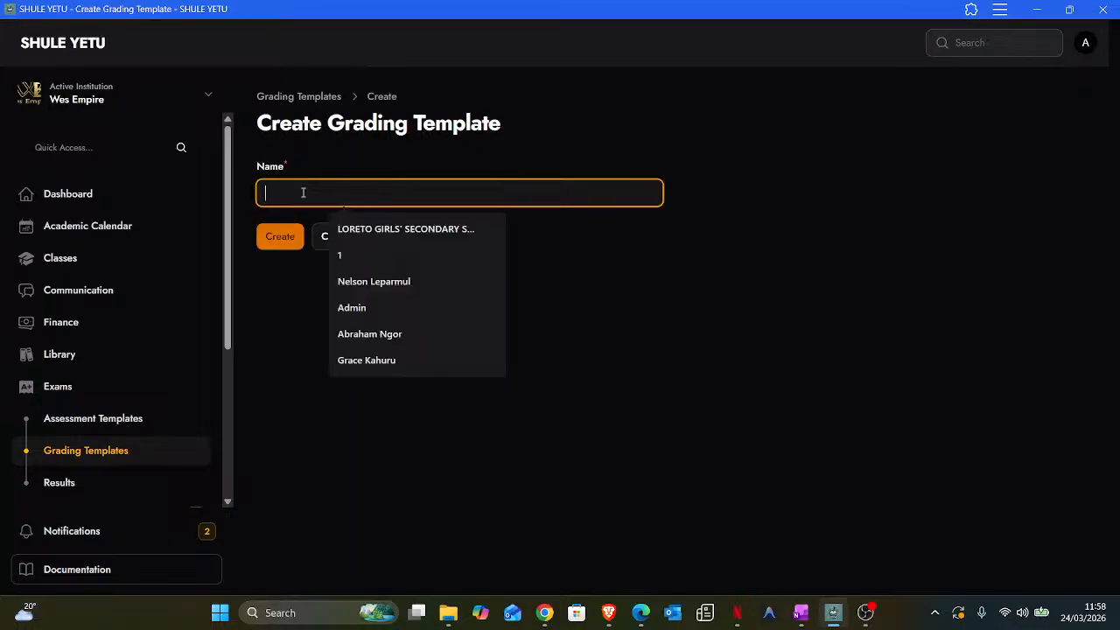
type("CBC")
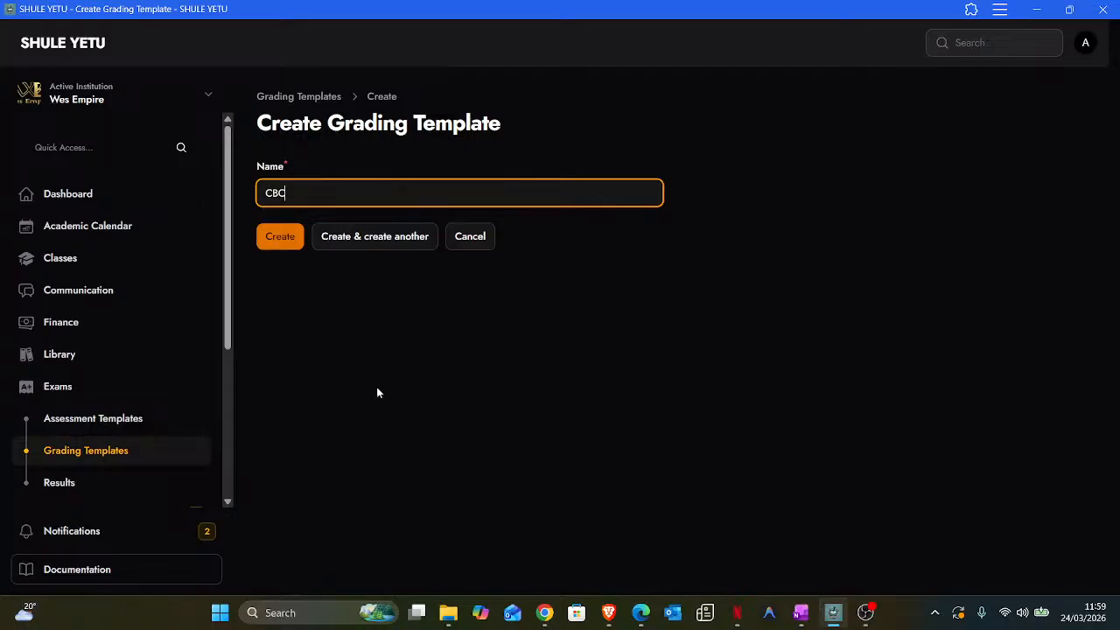
left_click(378, 240)
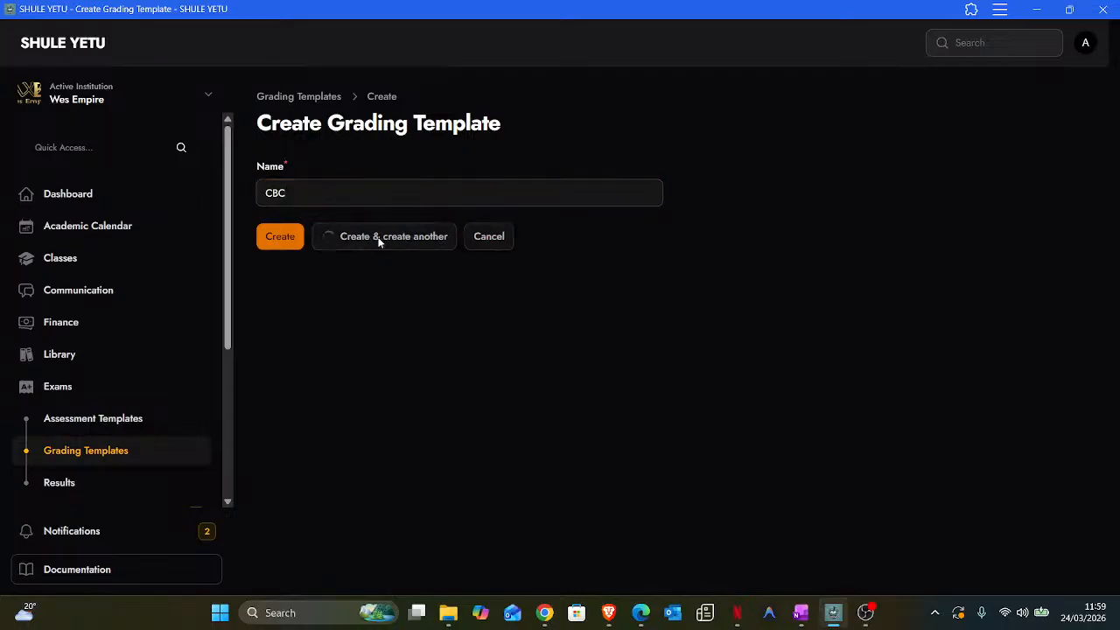
- Create a second grading template named 844 and return to the templates list
left_click(295, 190)
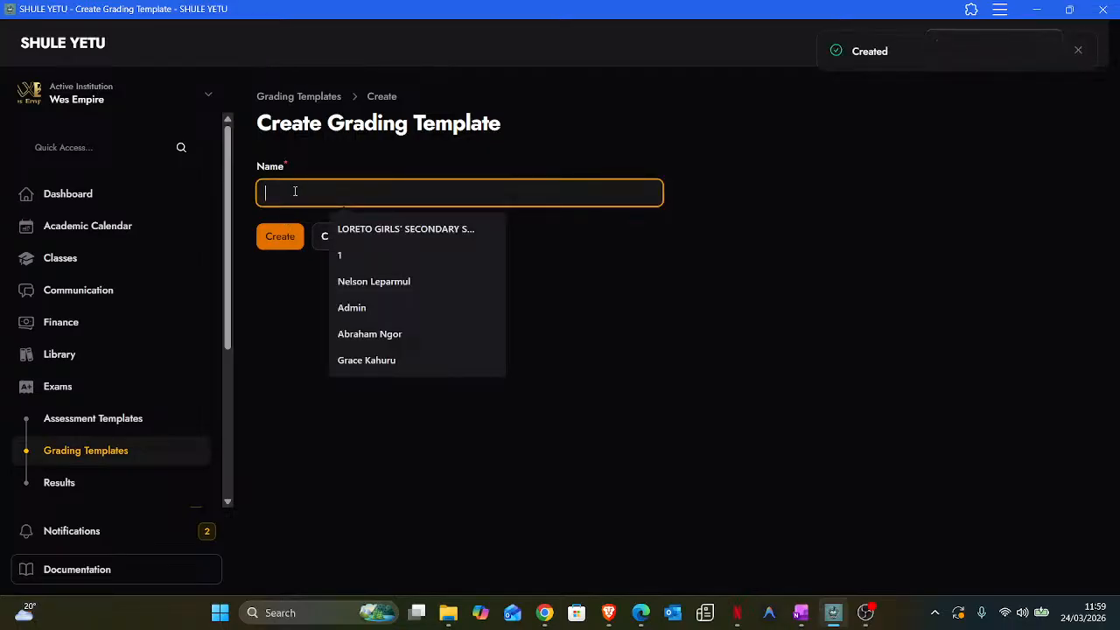
type("844")
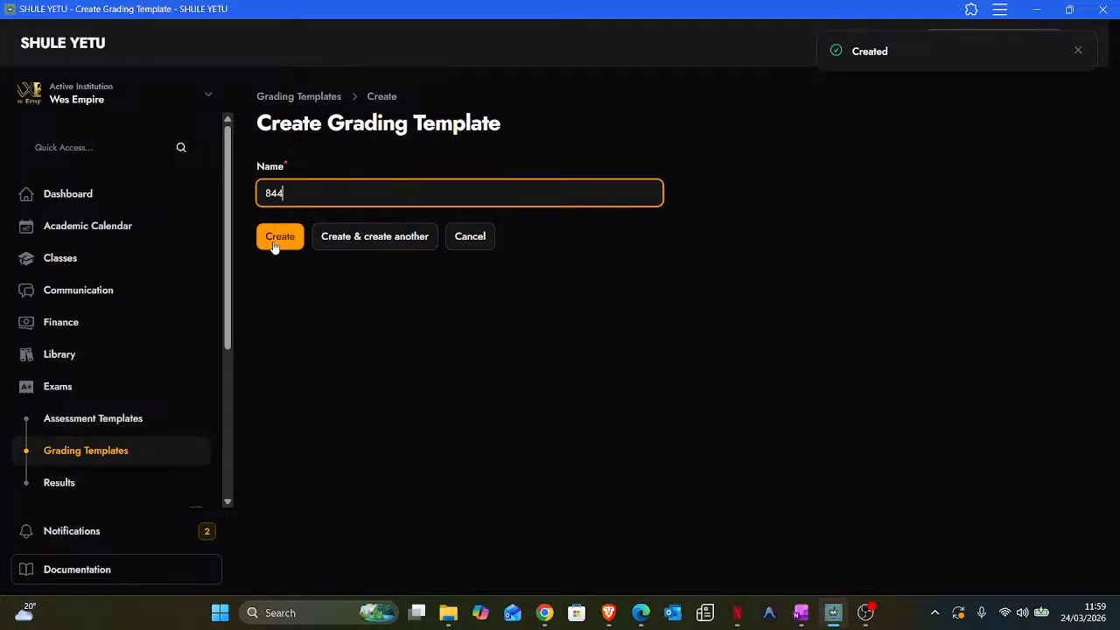
left_click(271, 244)
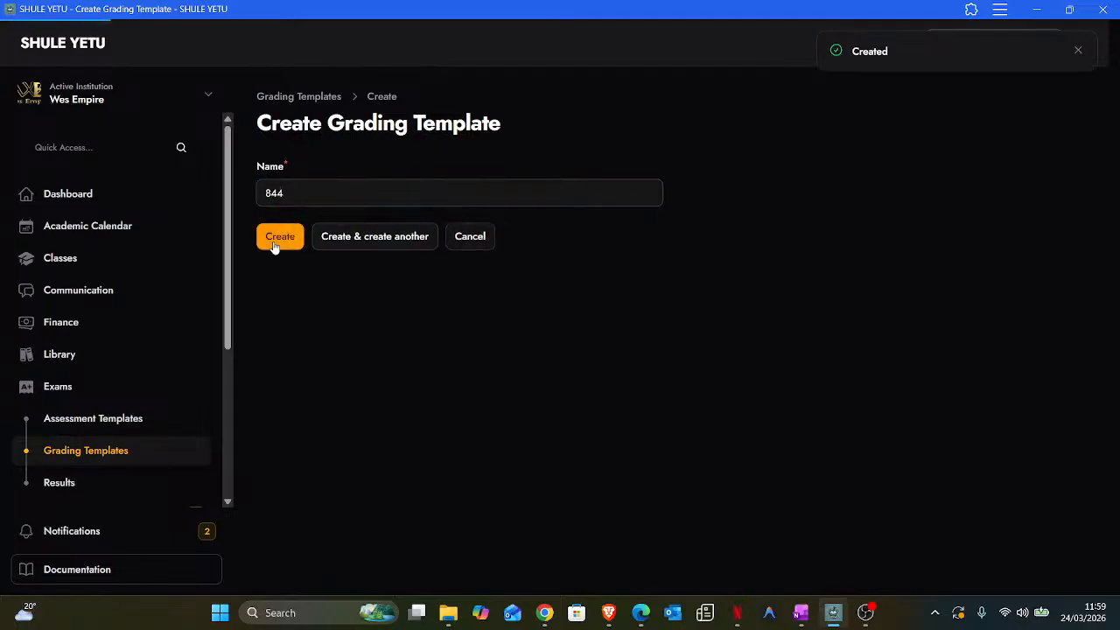
left_click(74, 455)
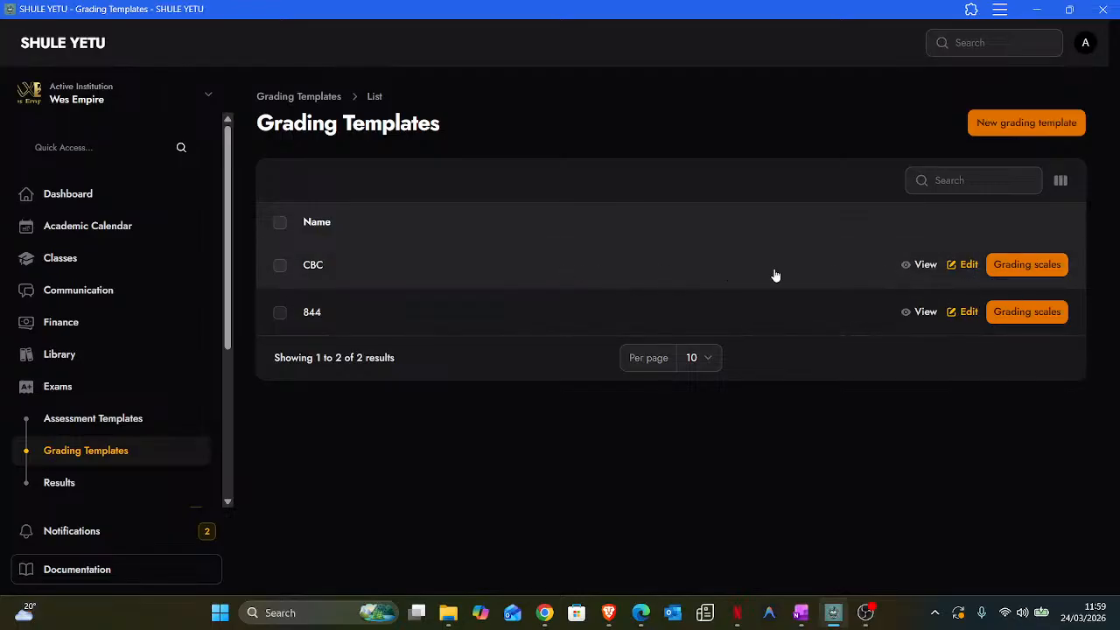
- Add CBC's first scale band: 1–10, grade BE2, 0.5 points
left_click(1044, 268)
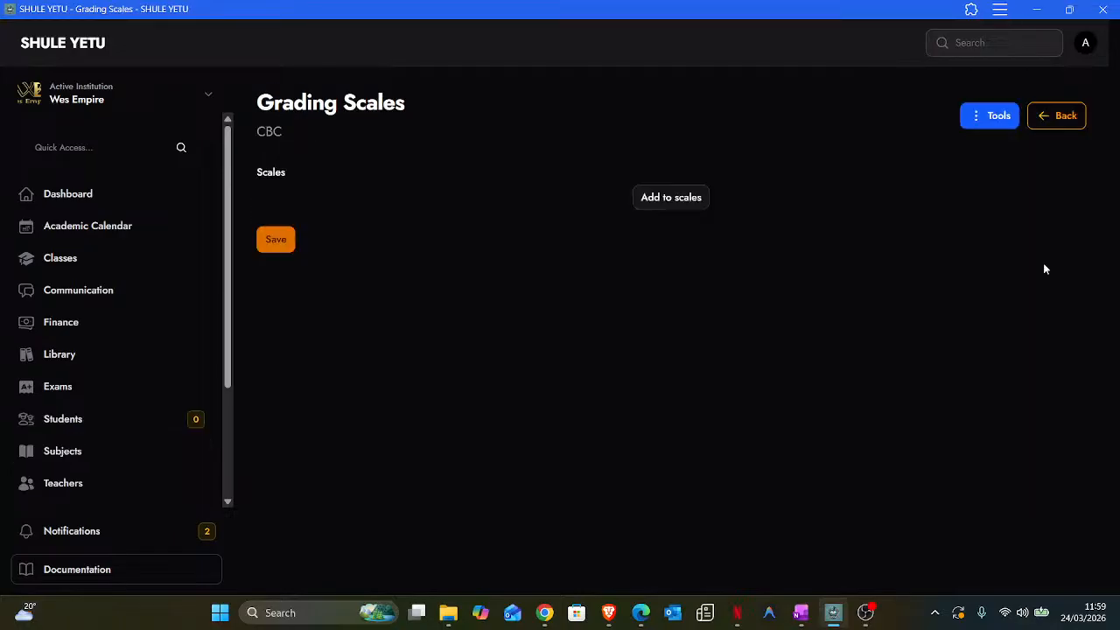
left_click(688, 202)
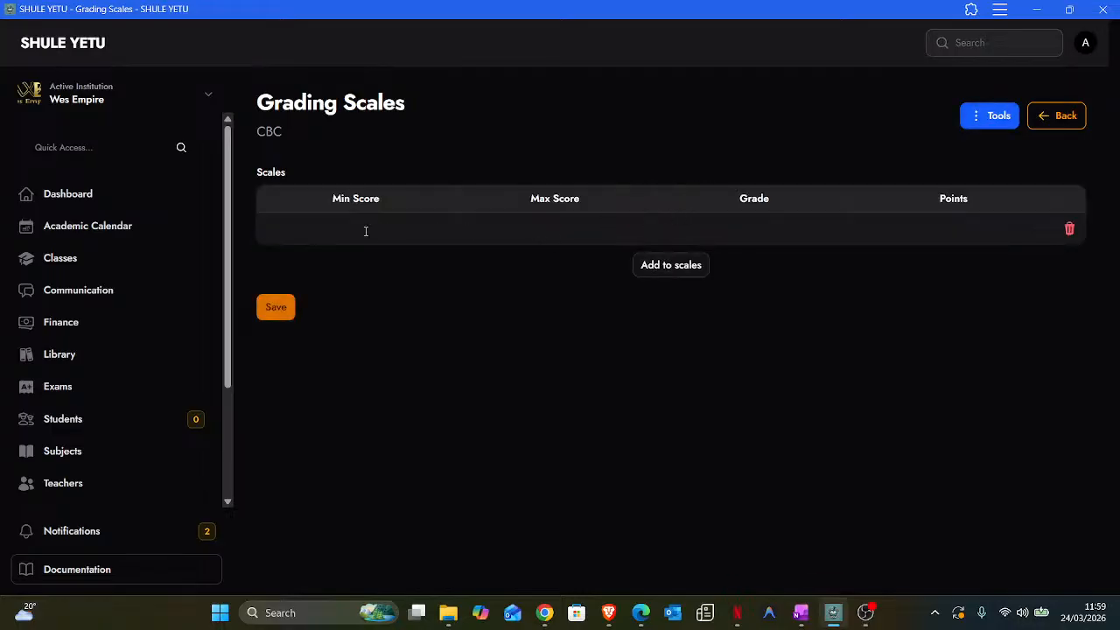
left_click(366, 231)
type("1")
left_click(475, 231)
type("10")
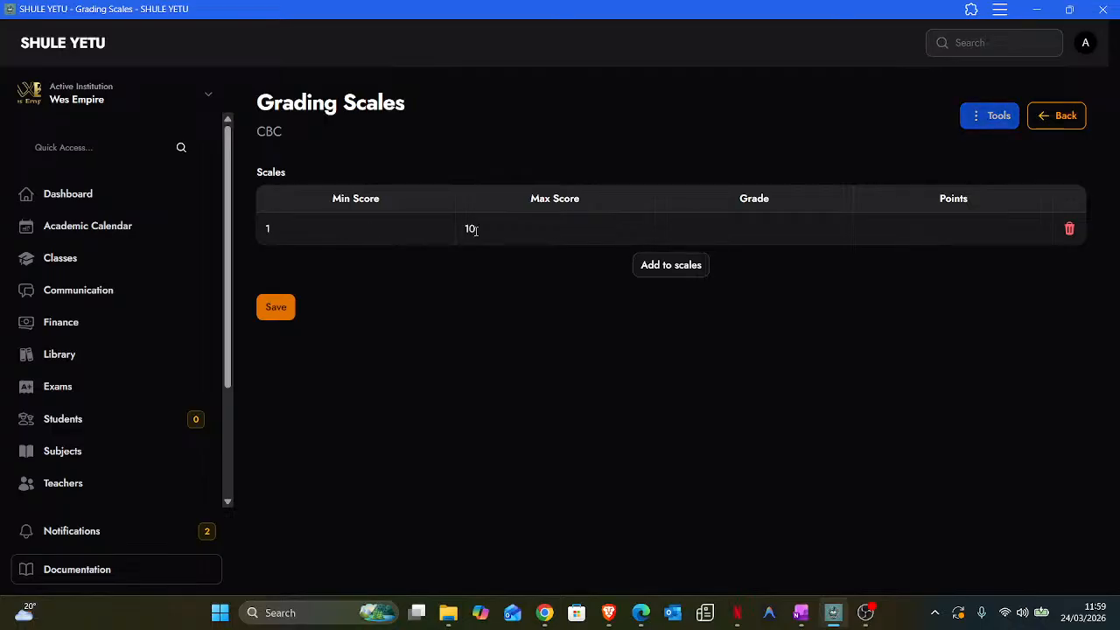
left_click(756, 222)
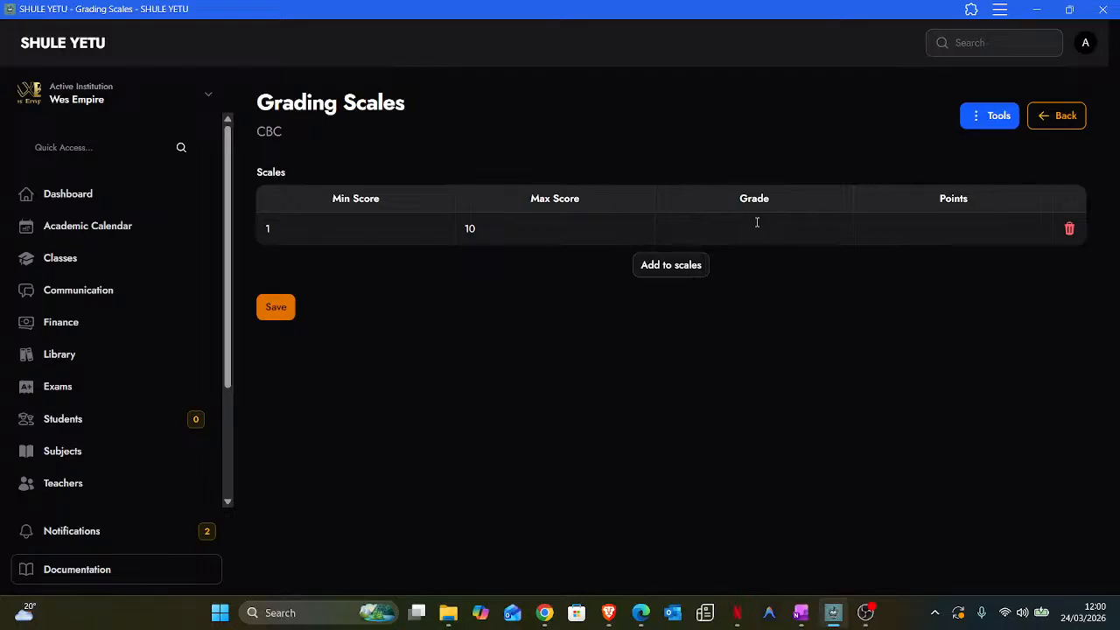
type("bE")
key("BackSpace")
key("BackSpace")
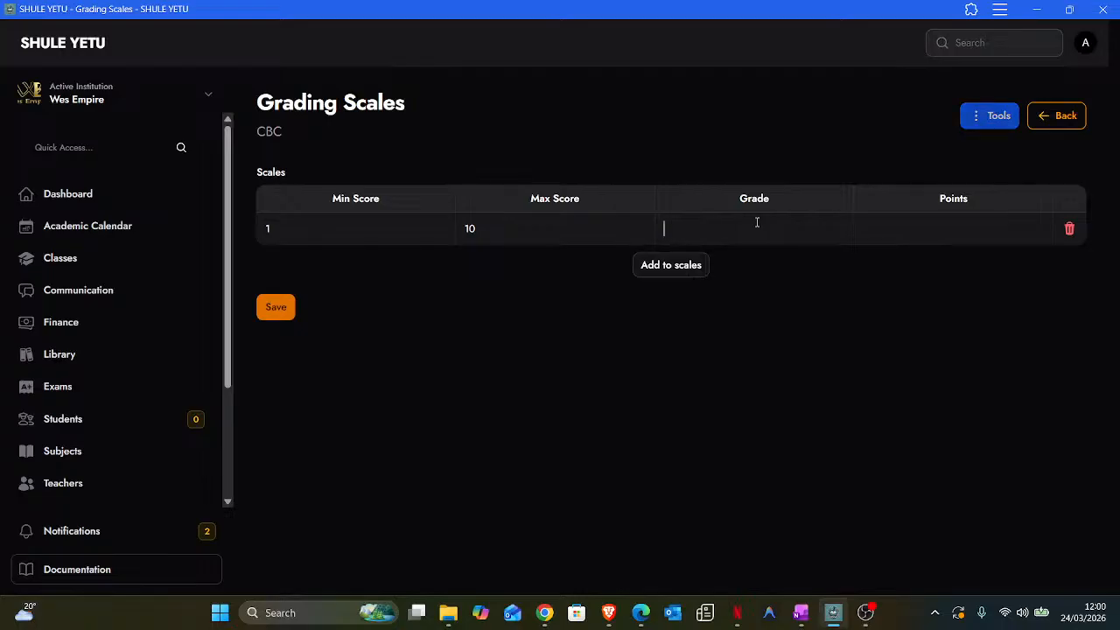
type("b")
key("BackSpace")
type("BE")
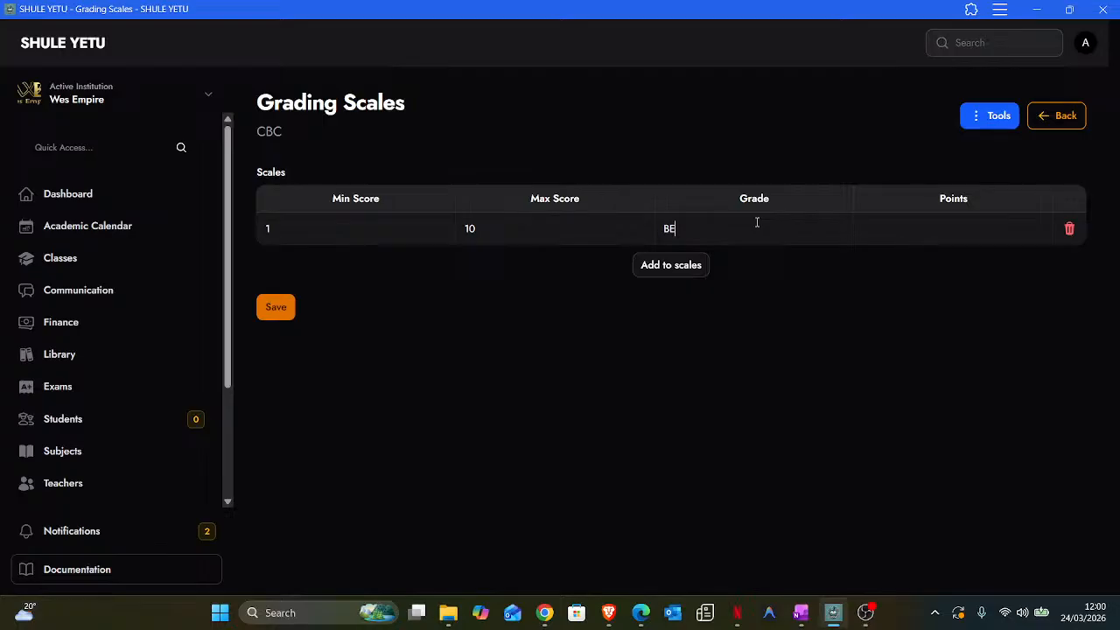
type("2")
left_click(916, 229)
type("0.5")
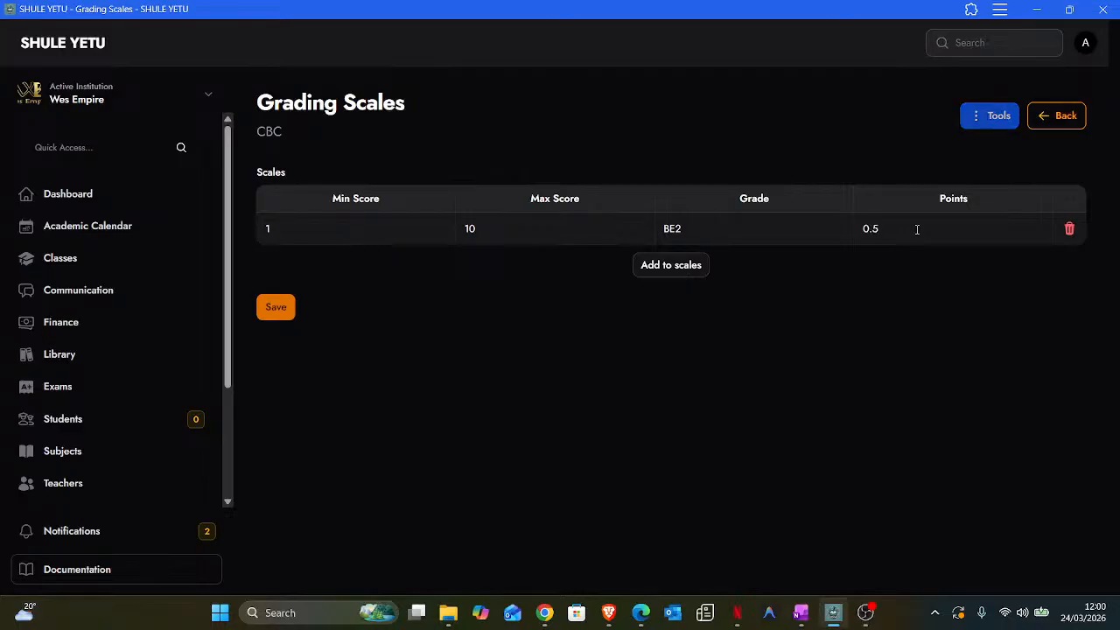
- Add a second band, 11–20 graded BE1 worth 1 point, and start a third row
left_click(678, 265)
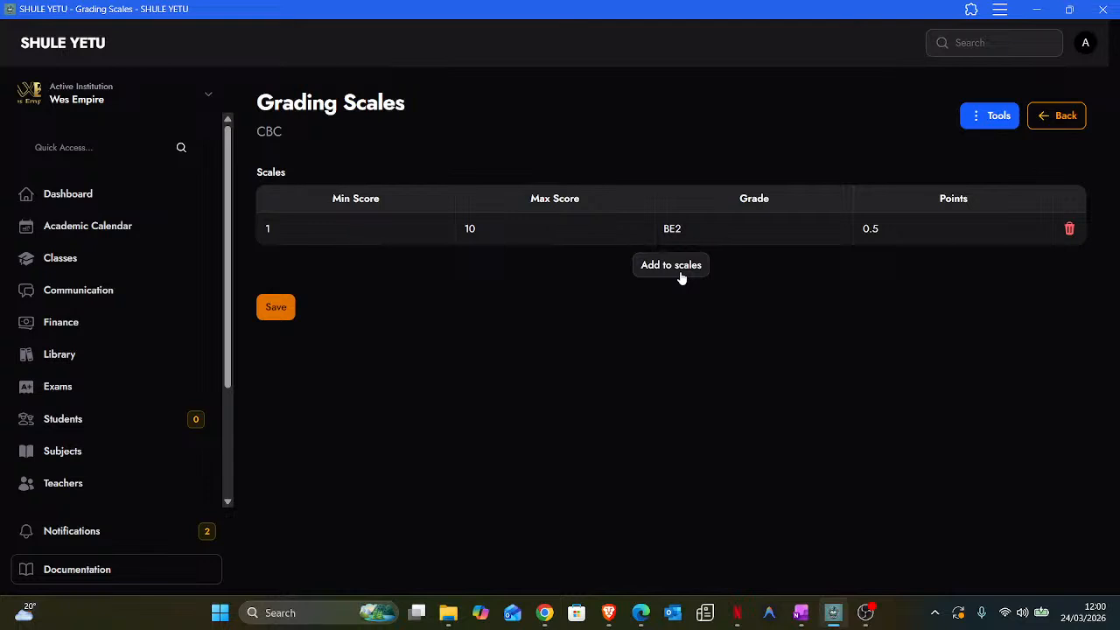
left_click(676, 265)
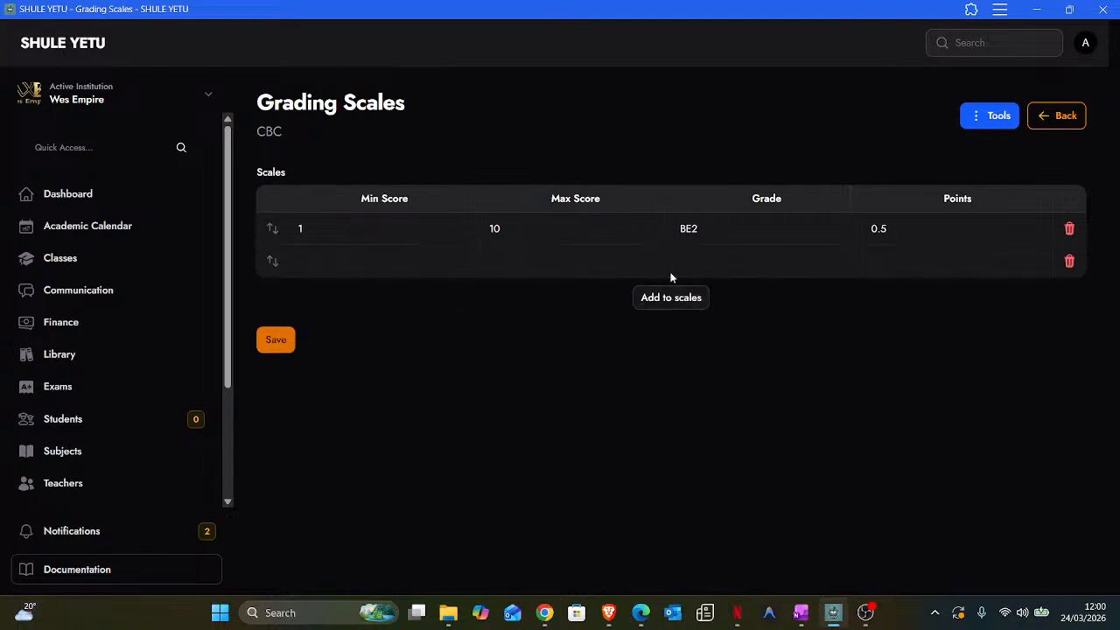
left_click(297, 266)
type("11")
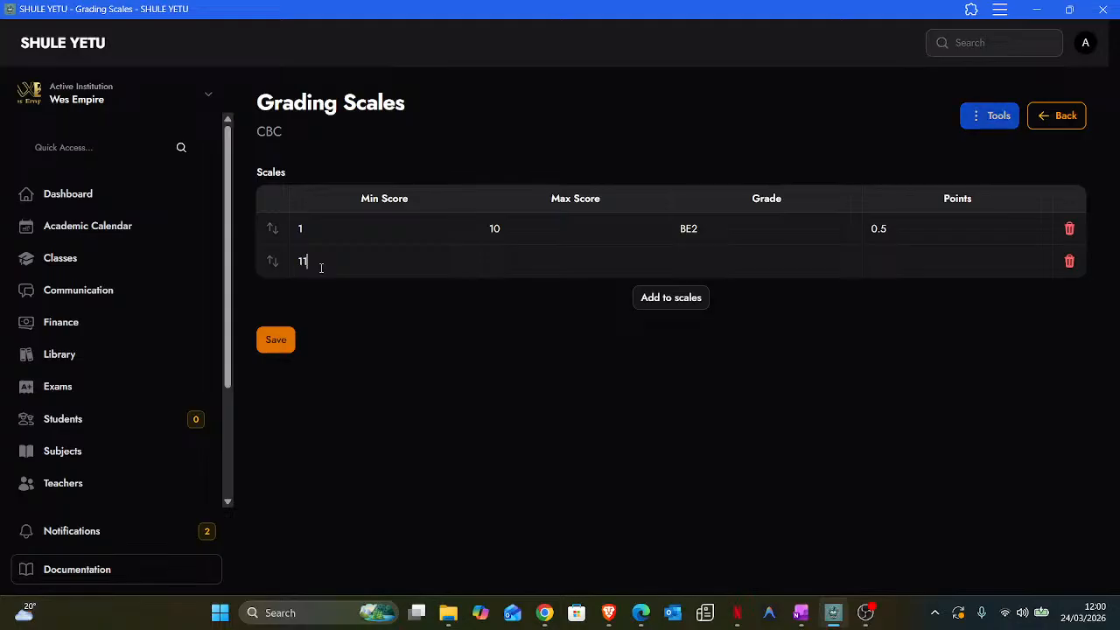
left_click(501, 264)
type("20")
left_click(701, 259)
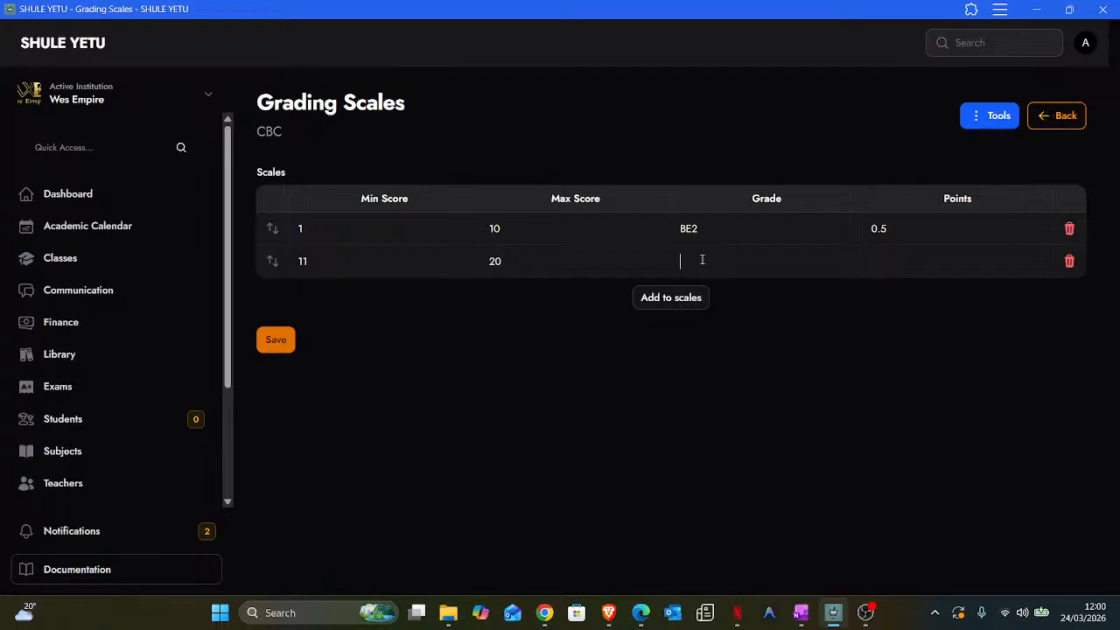
type("BE1")
left_click(895, 262)
type("1")
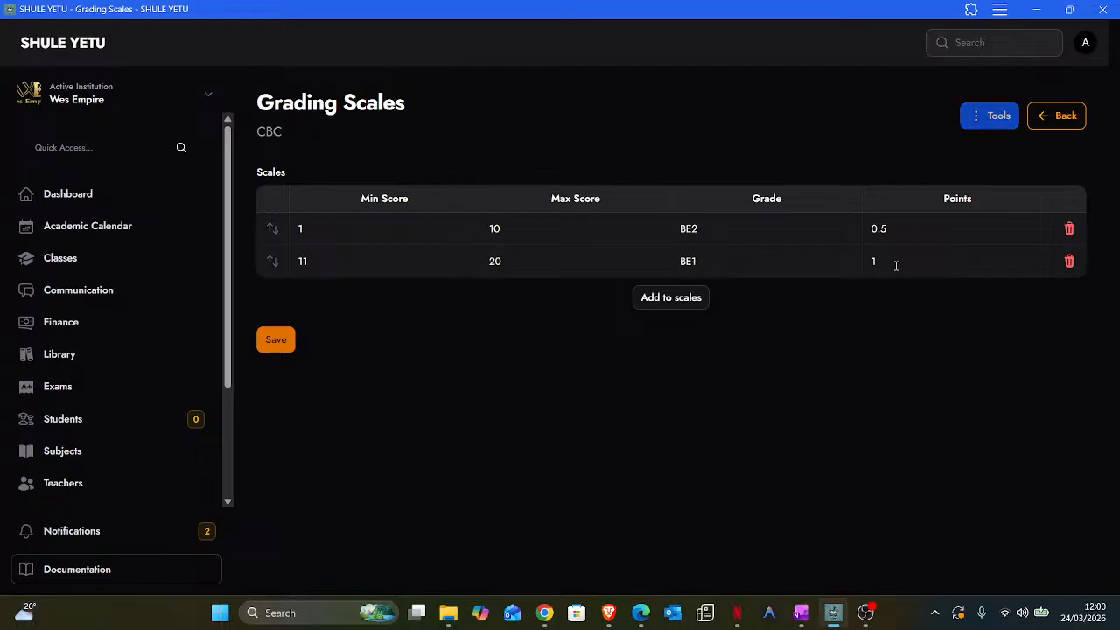
left_click(664, 301)
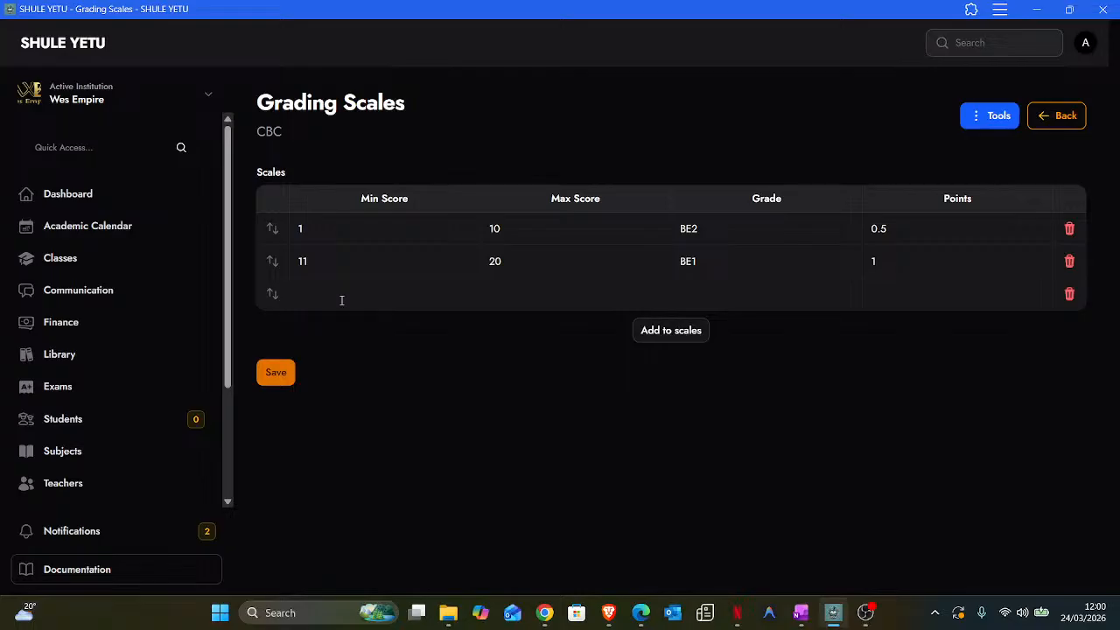
- Fill bands 21–30 AE2 worth 1.5 and 31–40 AE1 worth 2 points
type("21")
key("Tab")
type("30")
left_click(701, 295)
type("AE2")
left_click(893, 300)
type("1.")
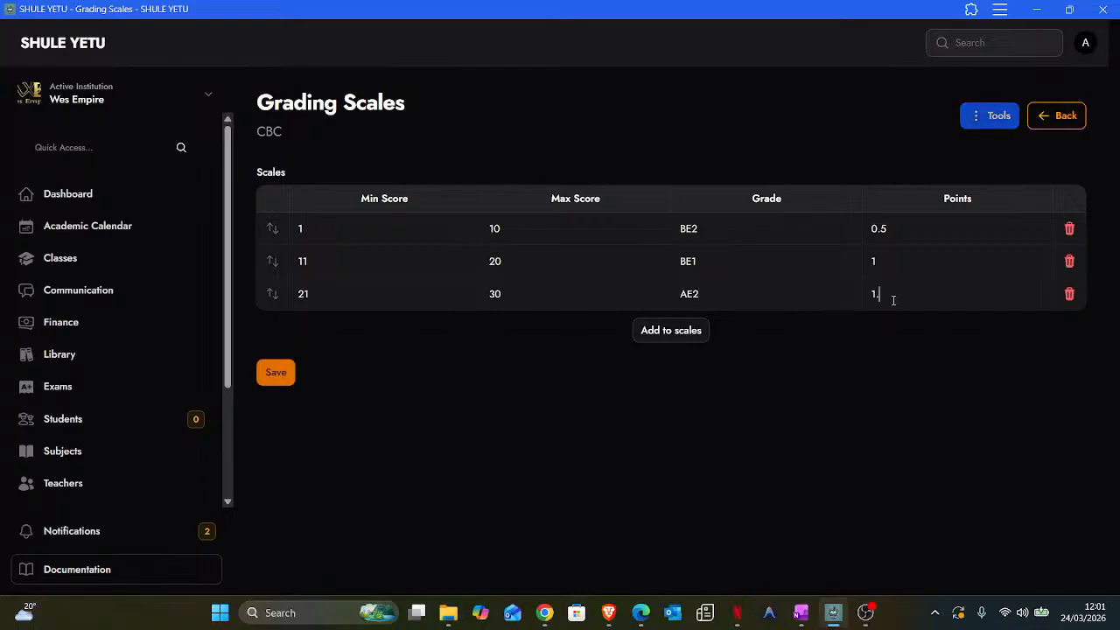
type("5")
left_click(334, 330)
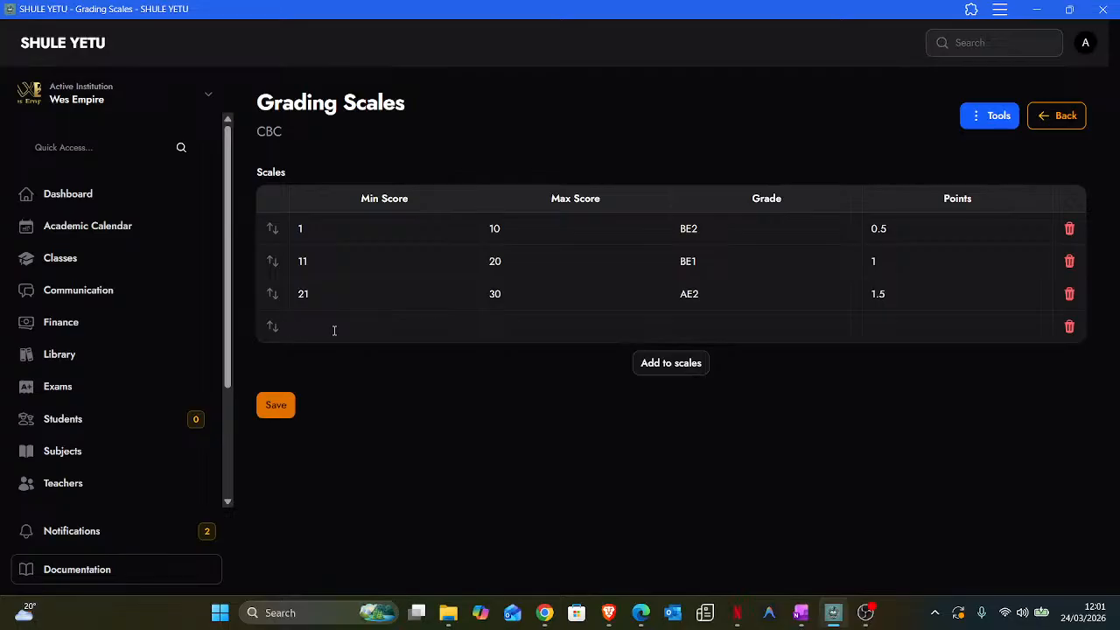
type("31")
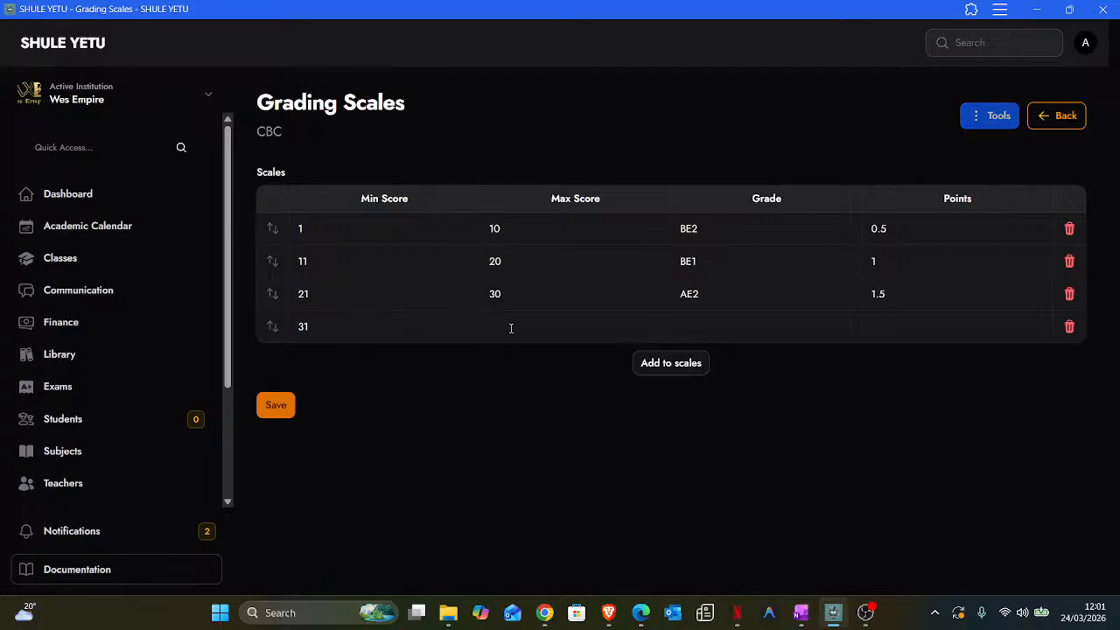
left_click(511, 328)
type("40")
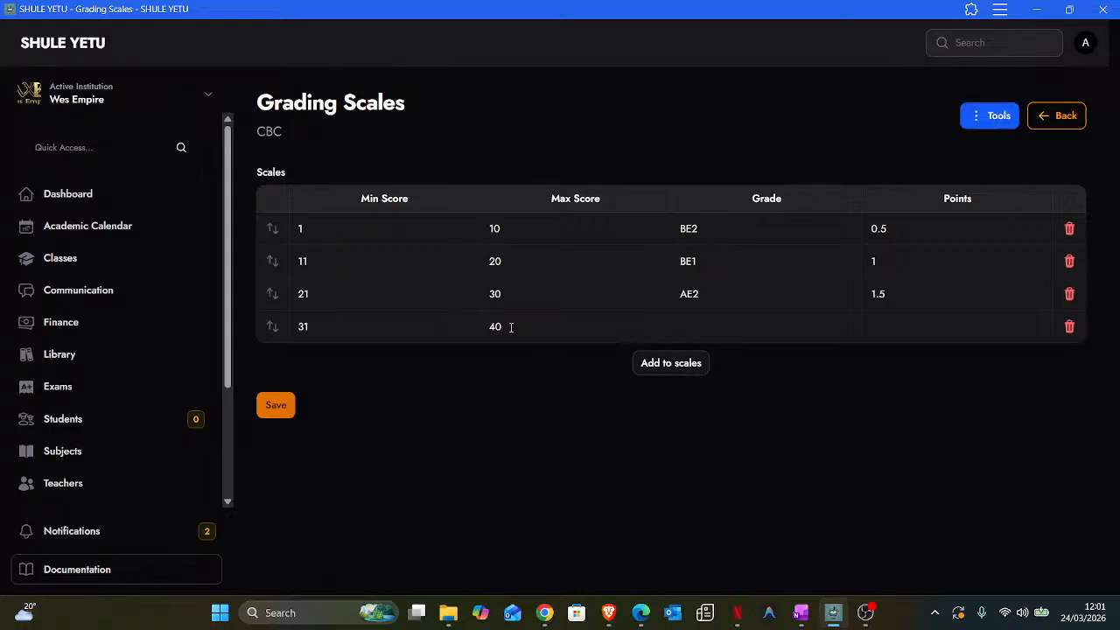
left_click(694, 327)
type("AE")
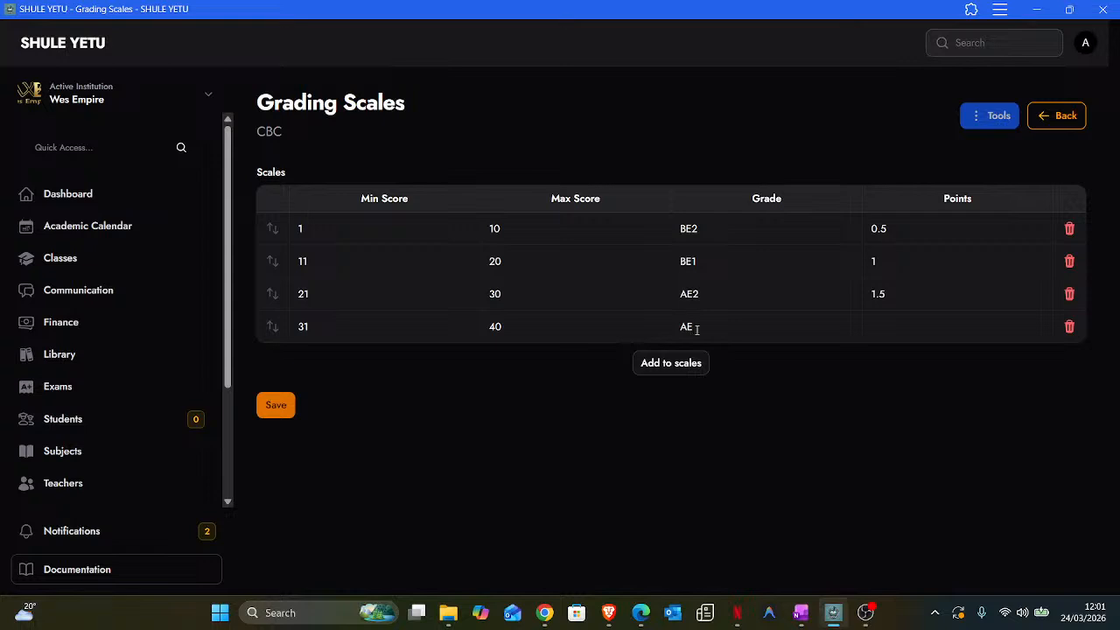
type("1")
left_click(901, 328)
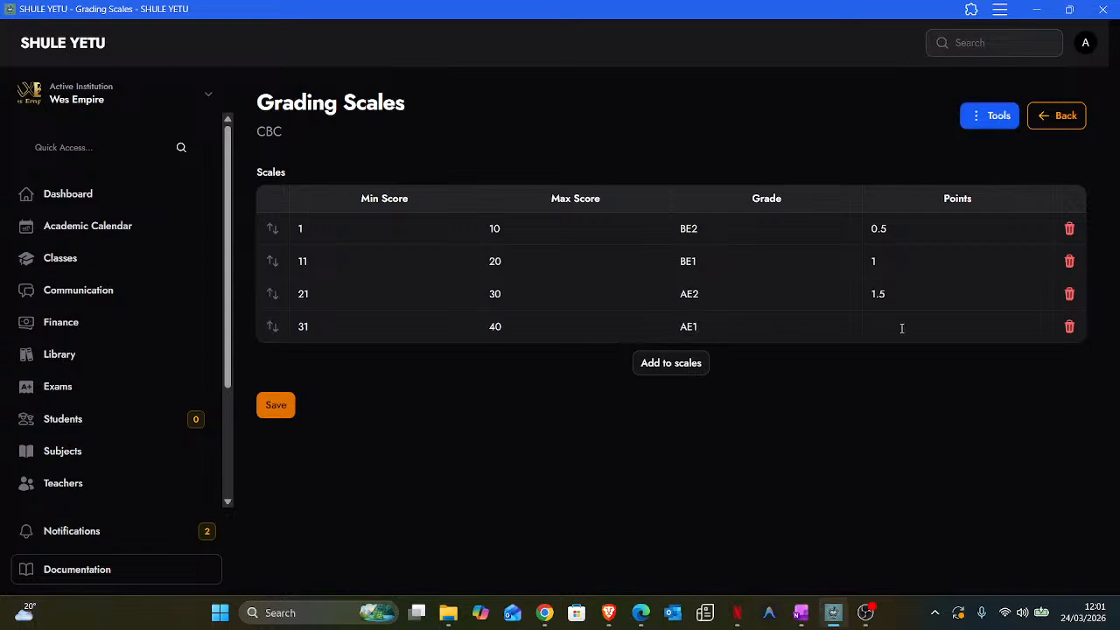
type("2")
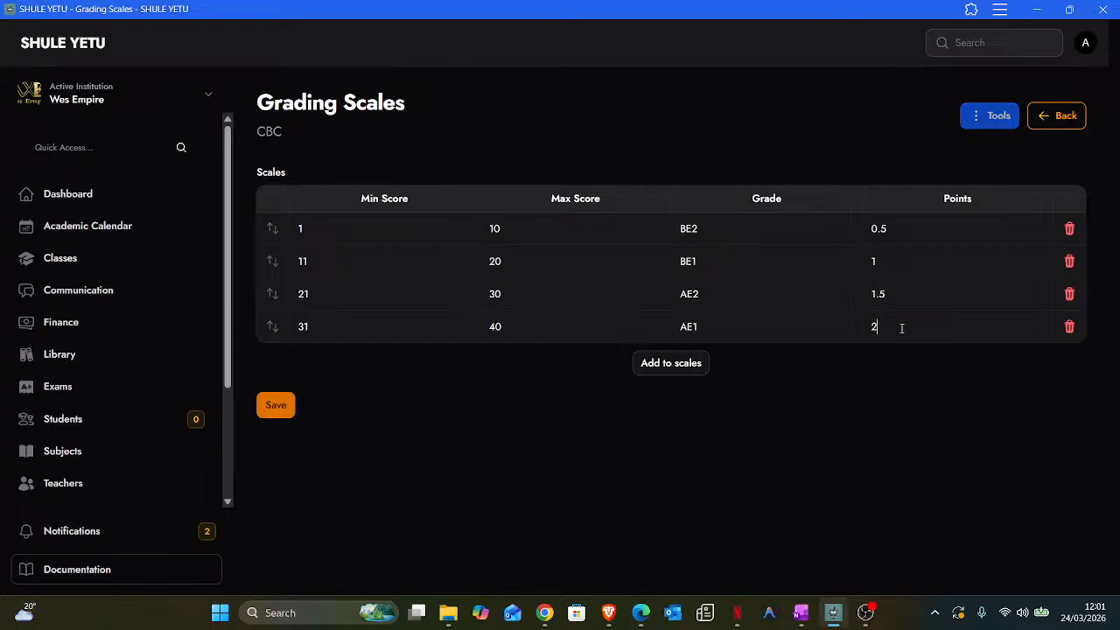
- Add bands 4–57 ME2 worth 2.5 and 58–74 ME1 worth 3 points
left_click(697, 365)
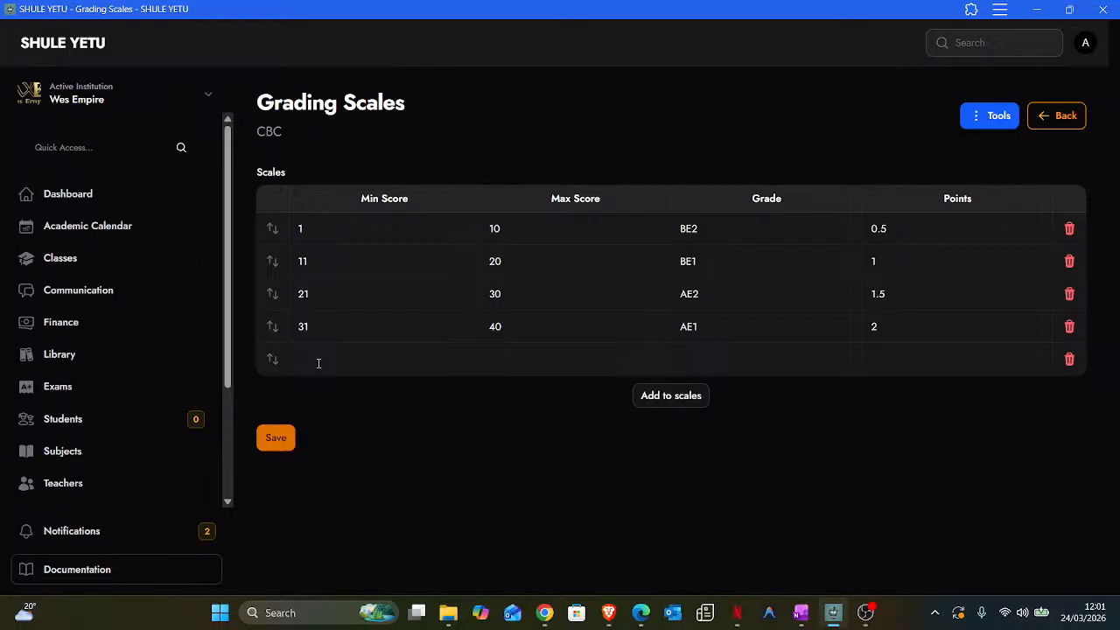
type("40")
key("BackSpace")
left_click(505, 356)
type("50")
key("BackSpace")
type("7")
left_click(707, 359)
type("ME")
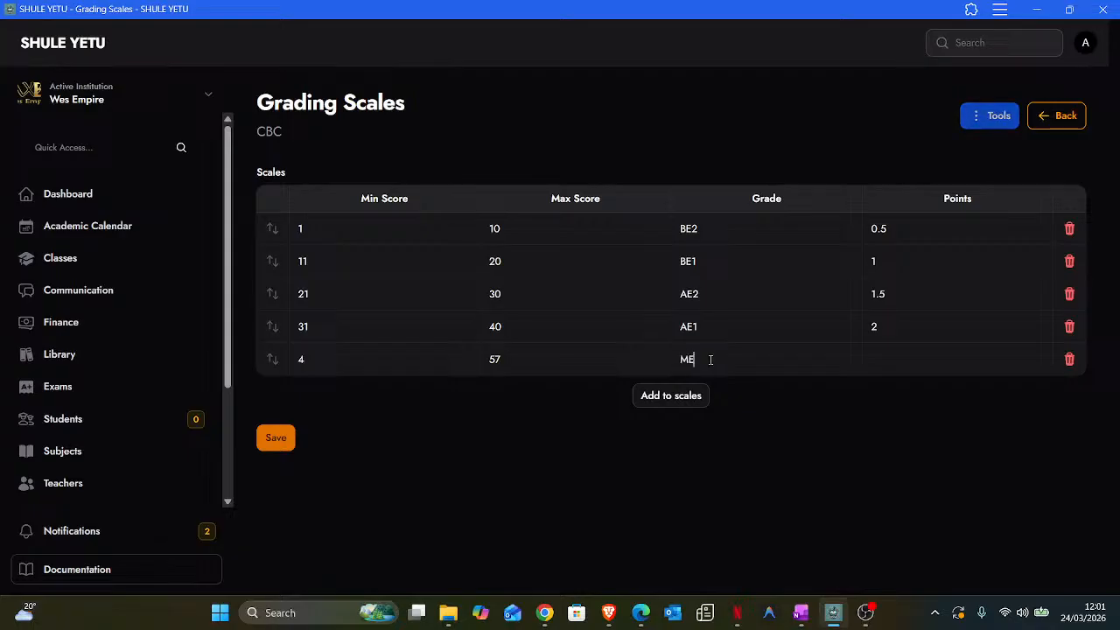
type("2")
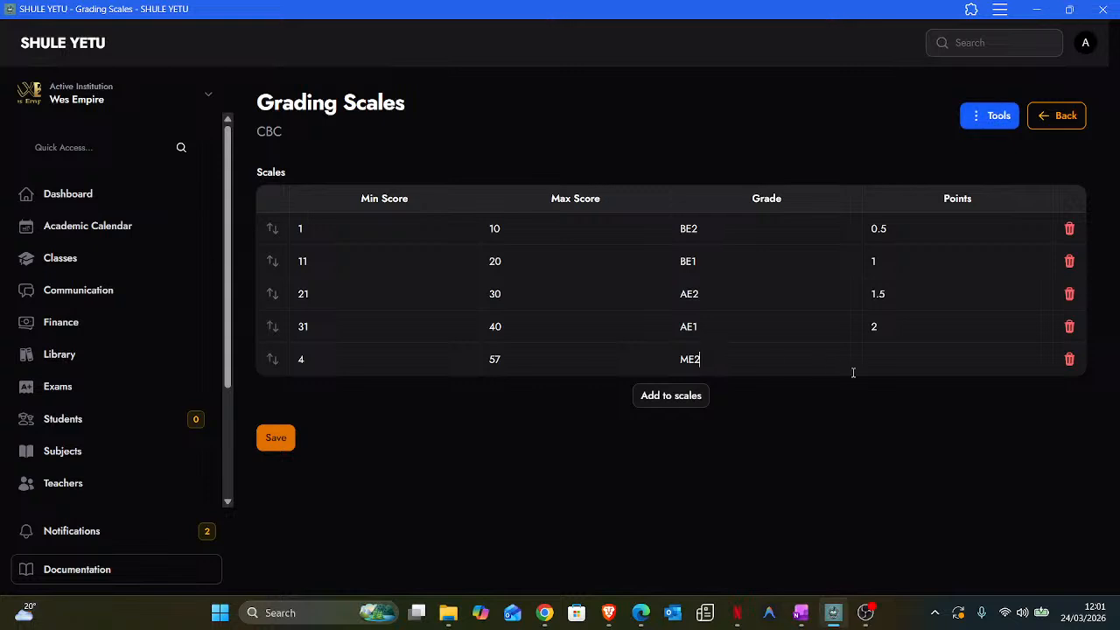
left_click(904, 361)
type("2.5")
left_click(678, 398)
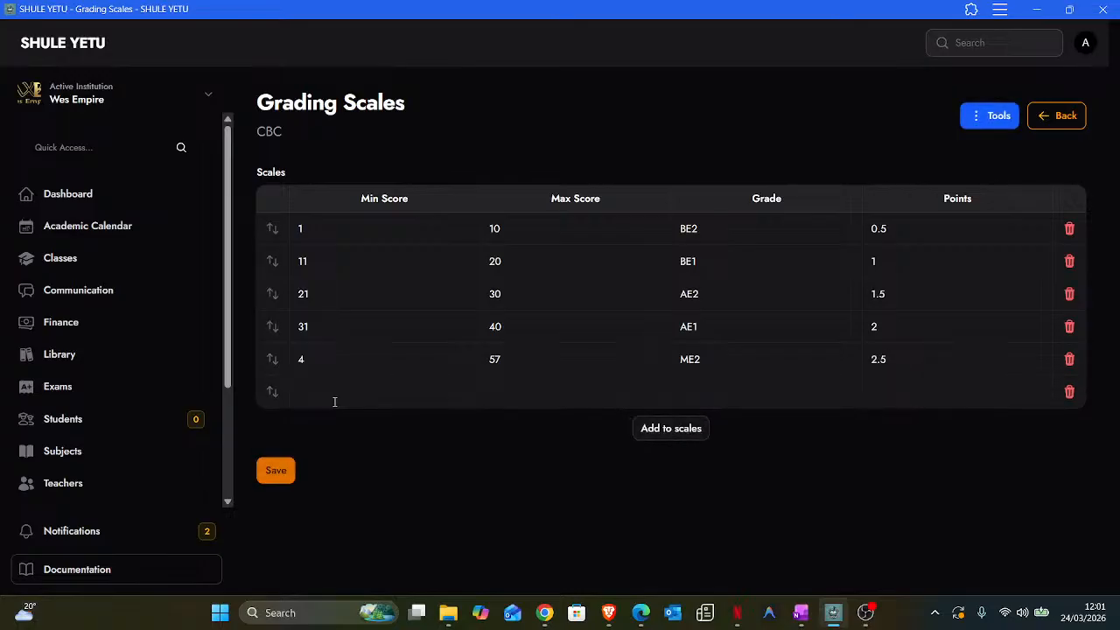
left_click(329, 400)
type("8")
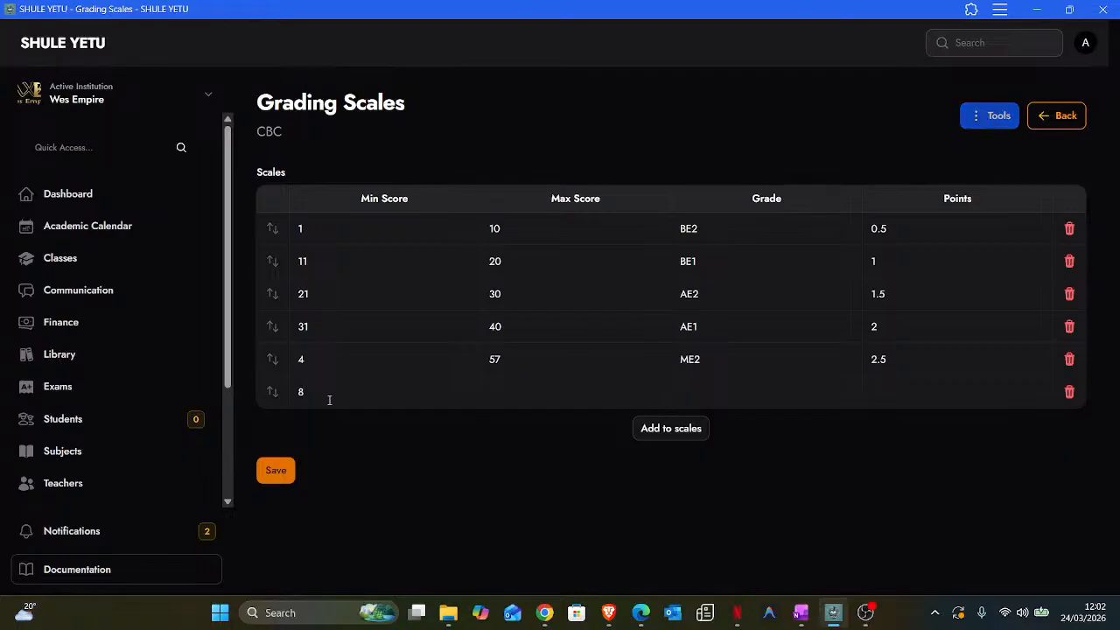
key("BackSpace")
type("58")
left_click(520, 393)
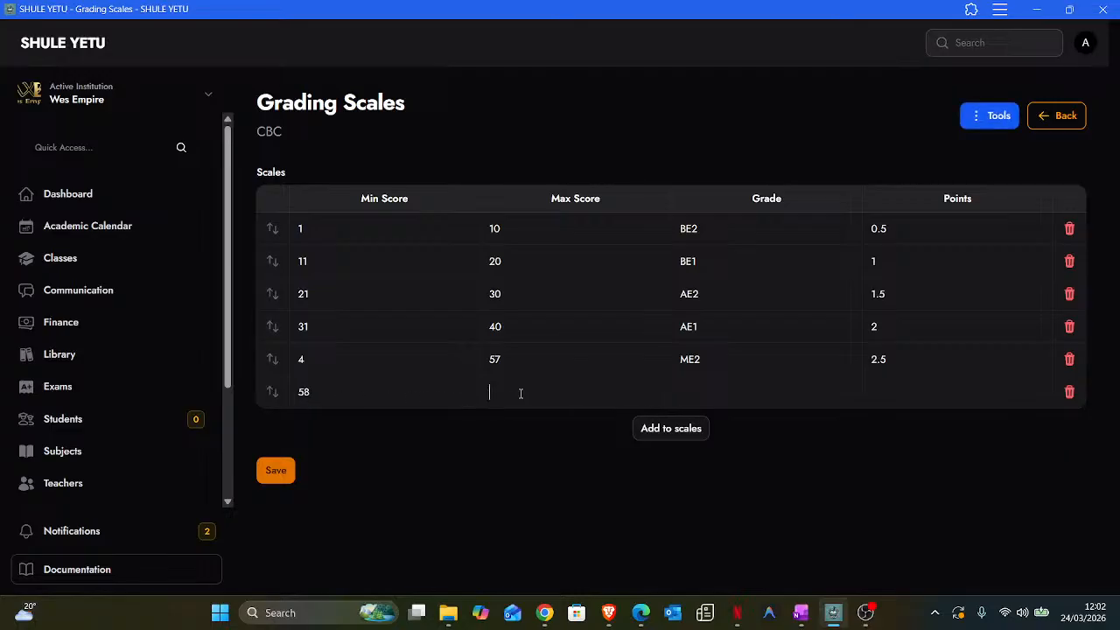
type("74")
left_click(748, 394)
type("ME1")
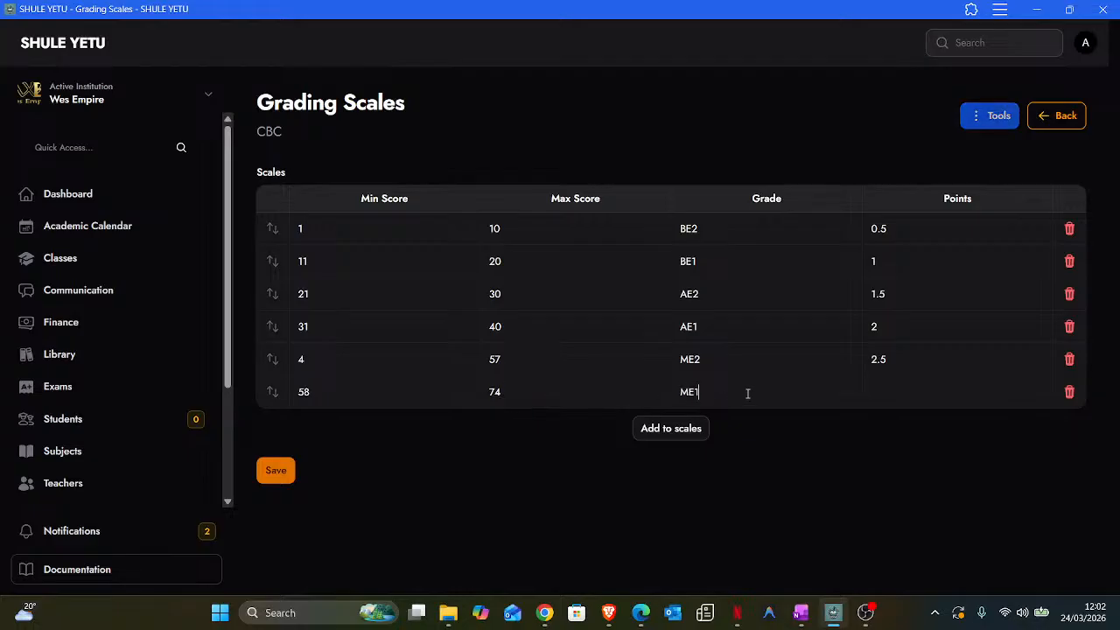
left_click(924, 390)
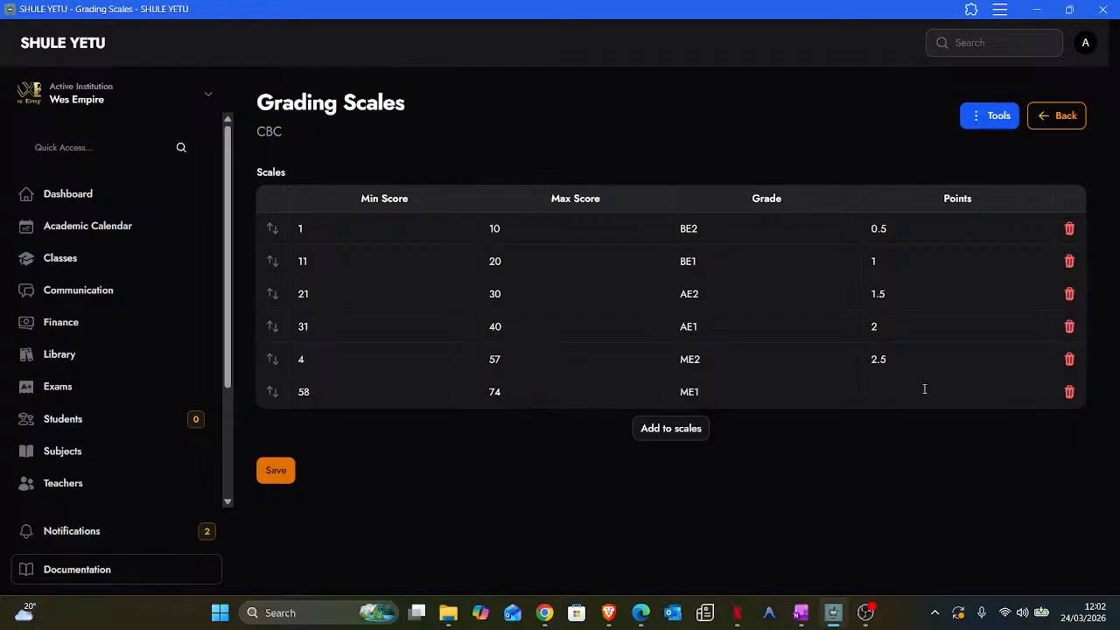
type("3")
- Add bands 75–89 EE2 worth 3.5 and 90–100 EE1 worth 4 points
left_click(688, 435)
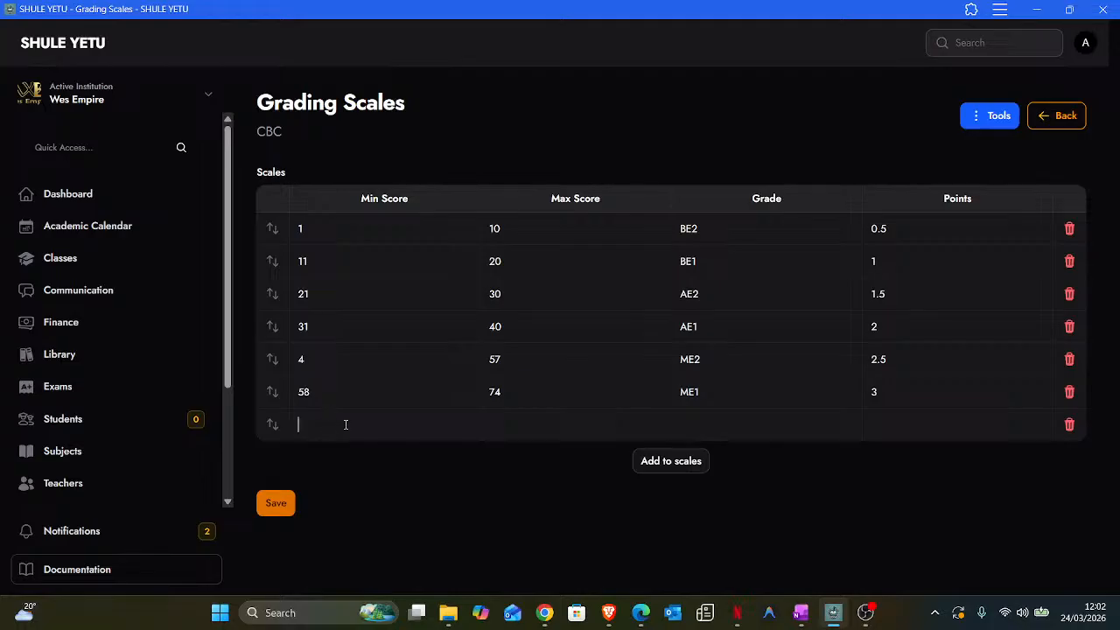
type("75")
left_click(544, 430)
type("89")
left_click(724, 427)
type("EE")
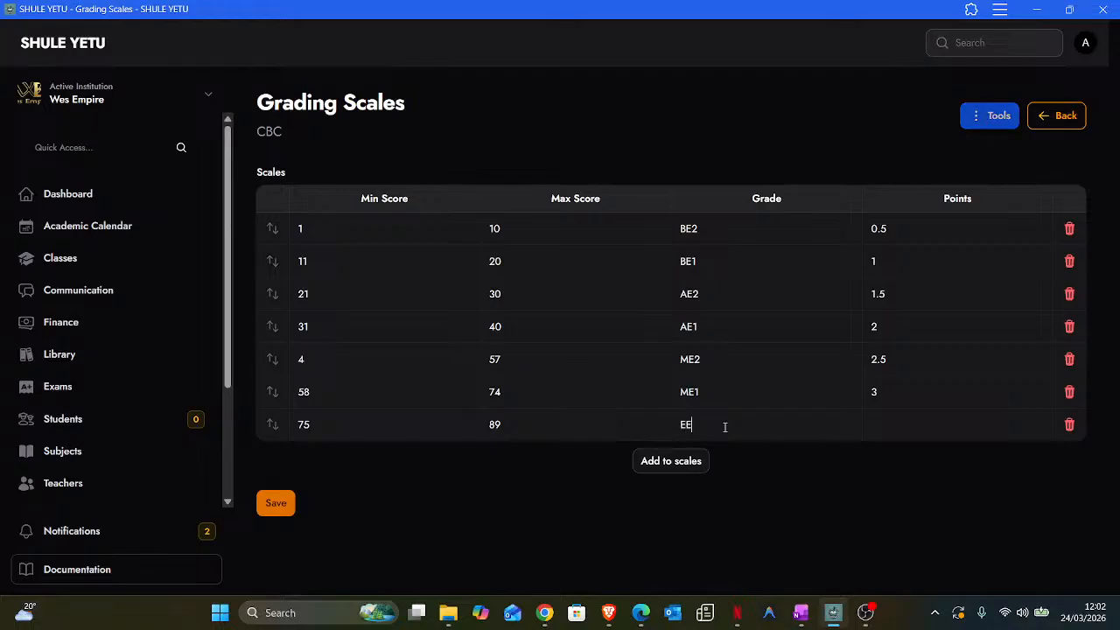
type("2")
left_click(903, 424)
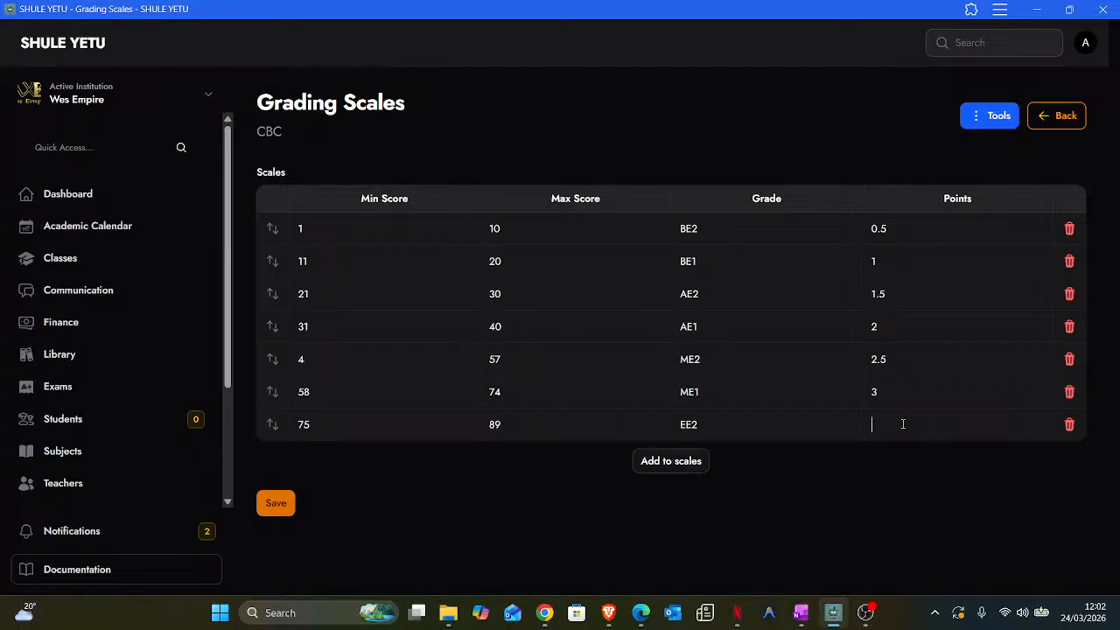
type("3.5")
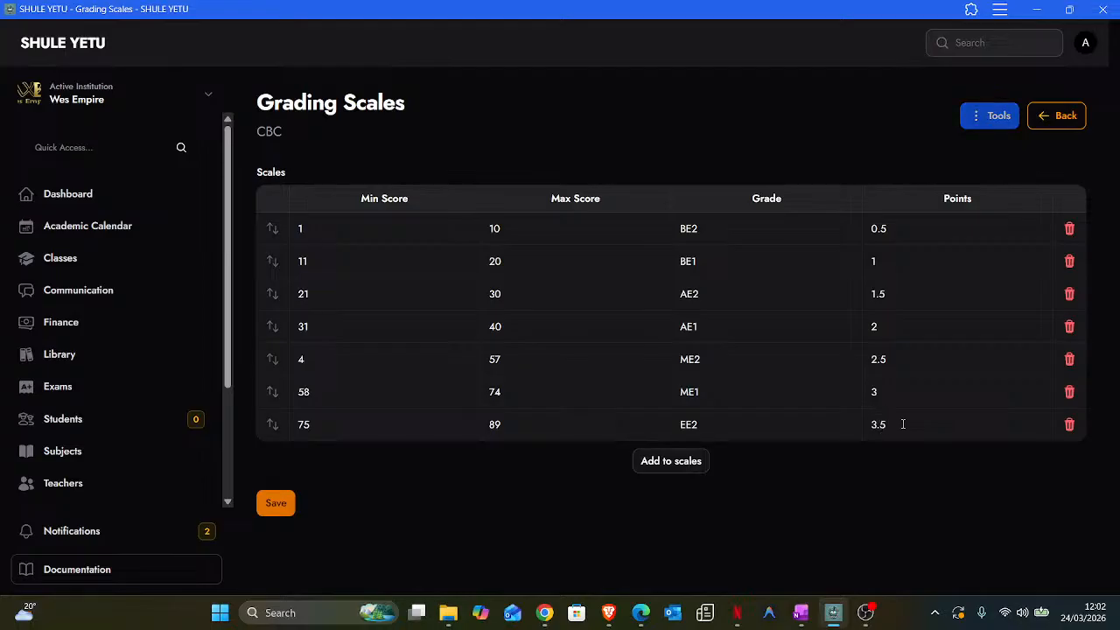
left_click(687, 463)
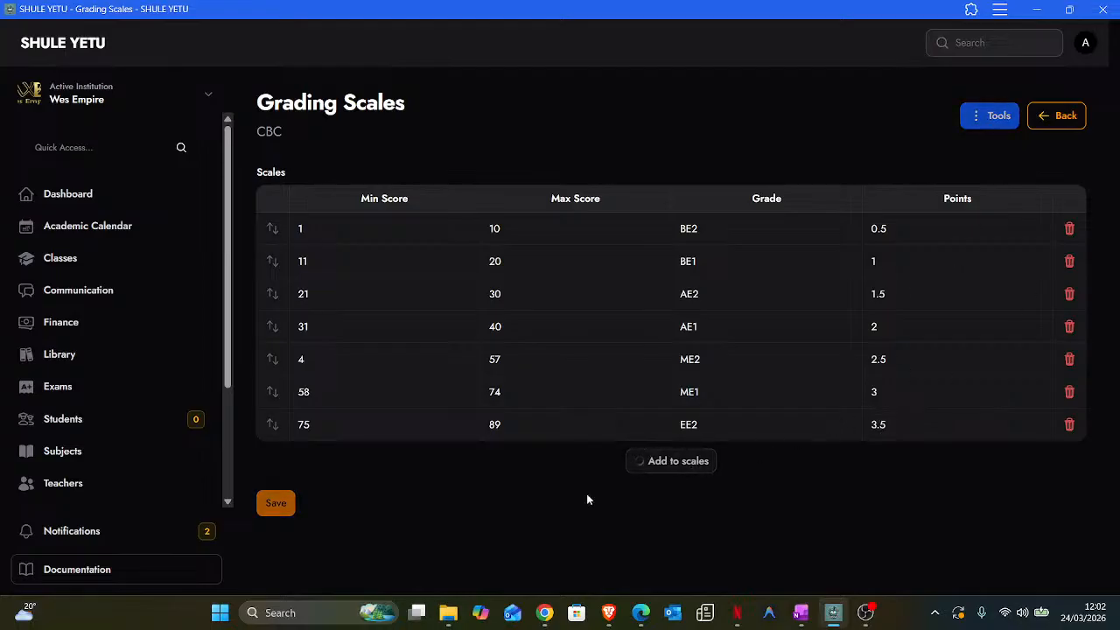
left_click(307, 456)
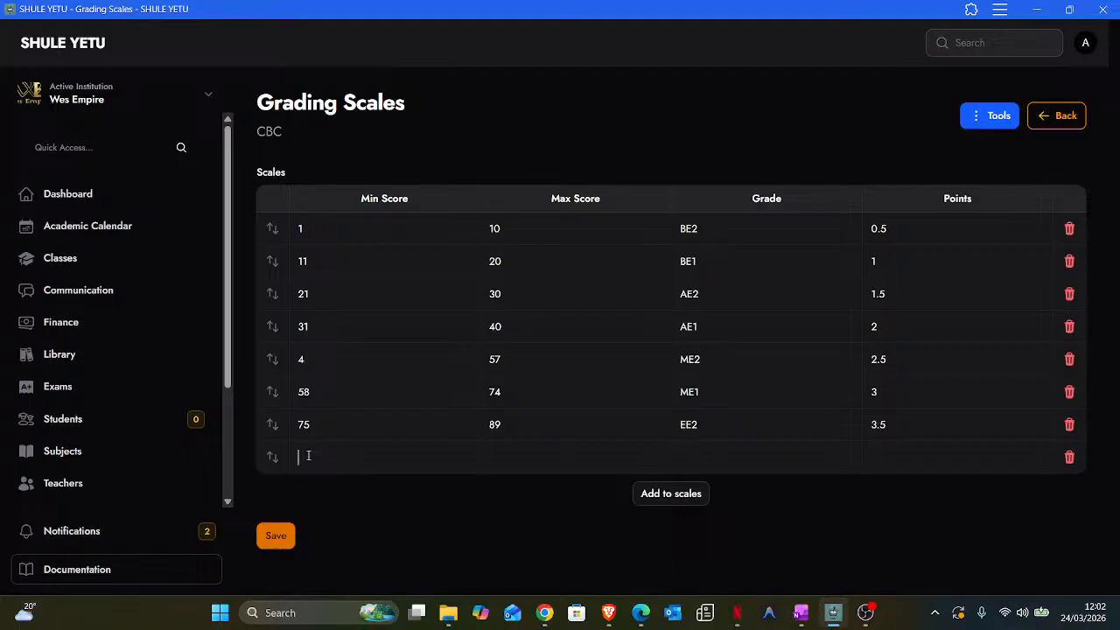
type("90")
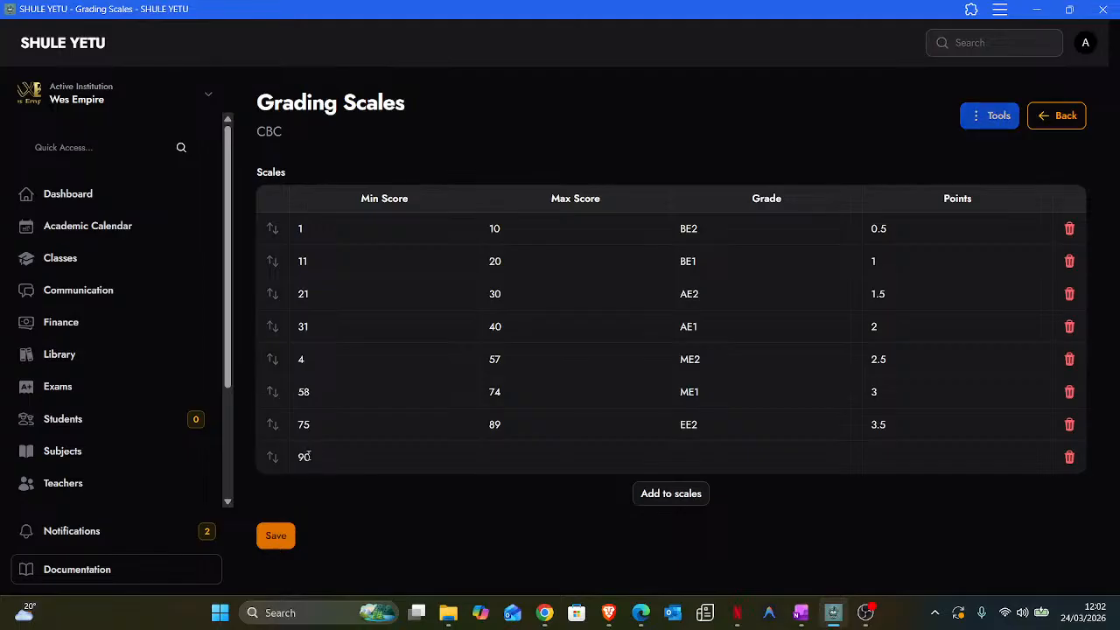
left_click(502, 458)
type("100")
left_click(681, 458)
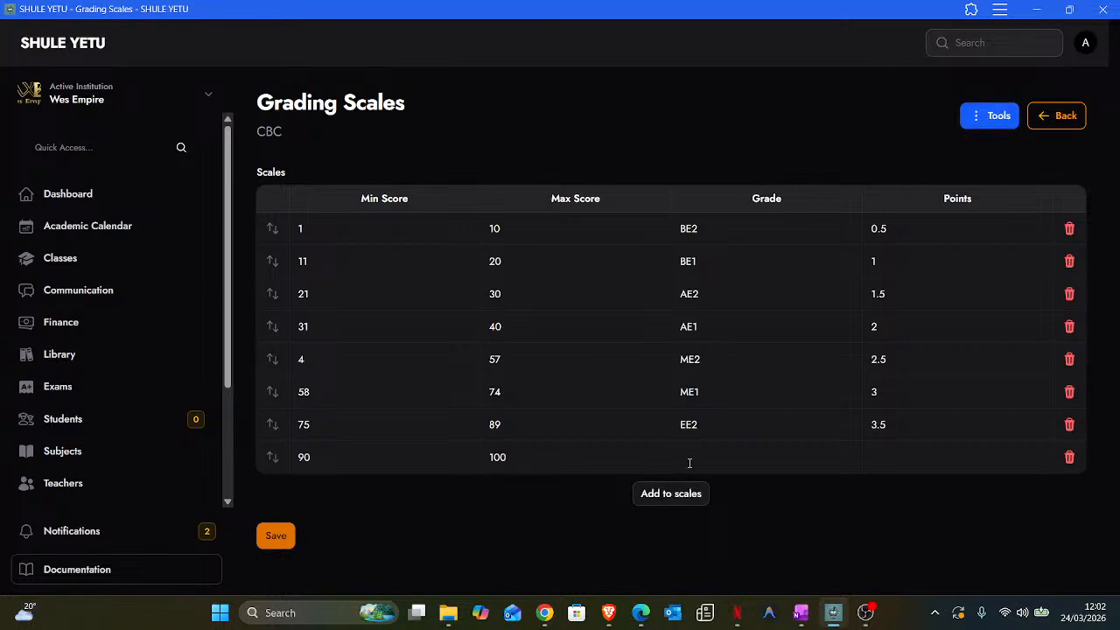
type("EE1")
left_click(926, 448)
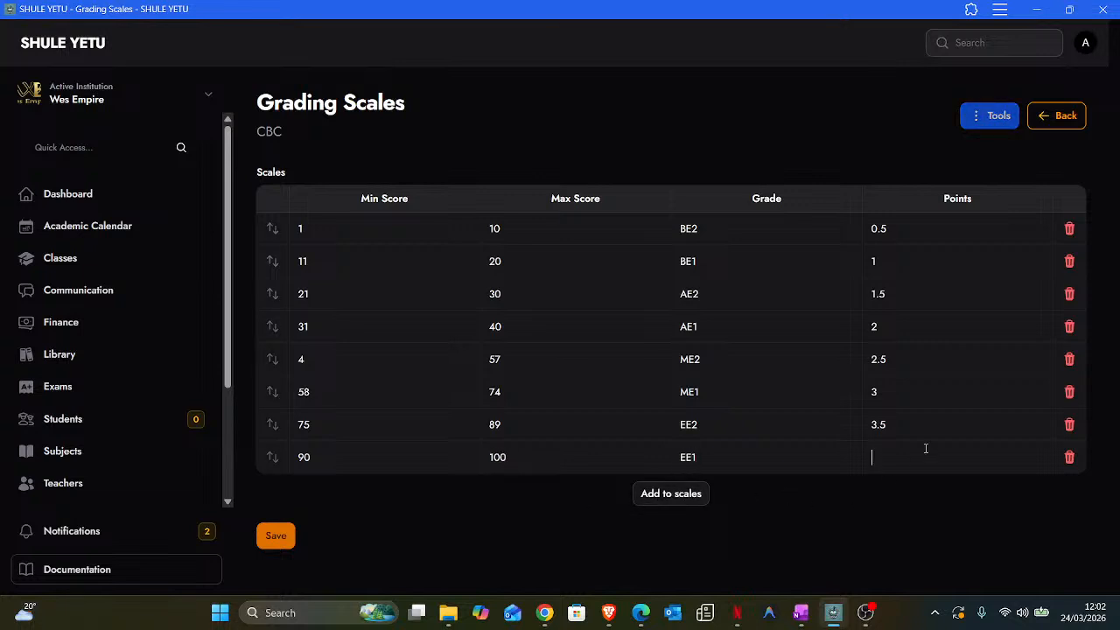
type("4")
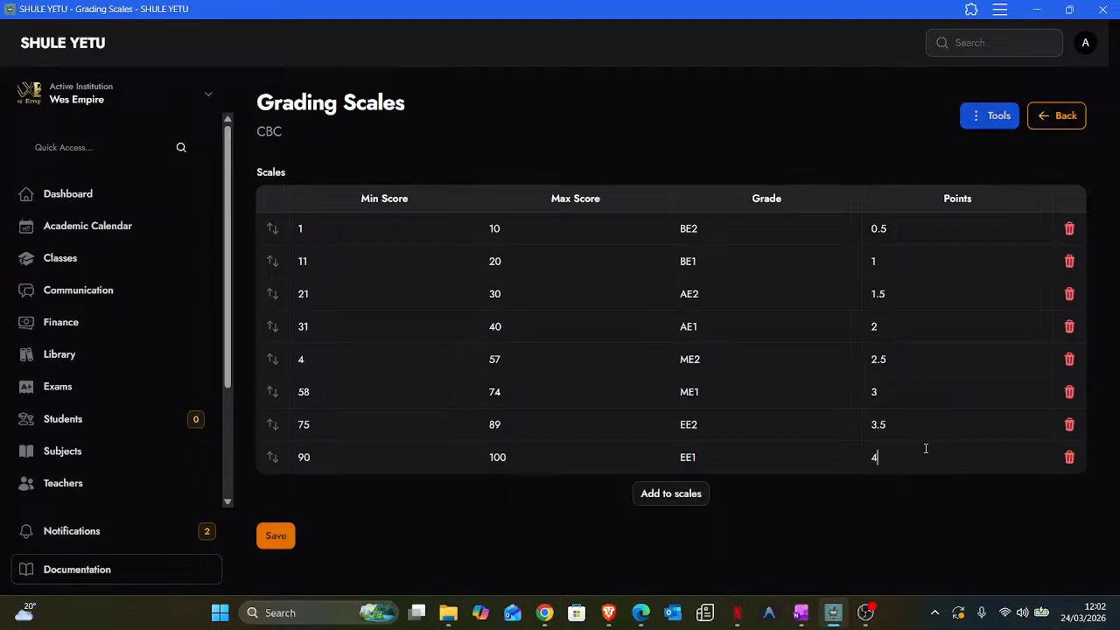
left_click(672, 493)
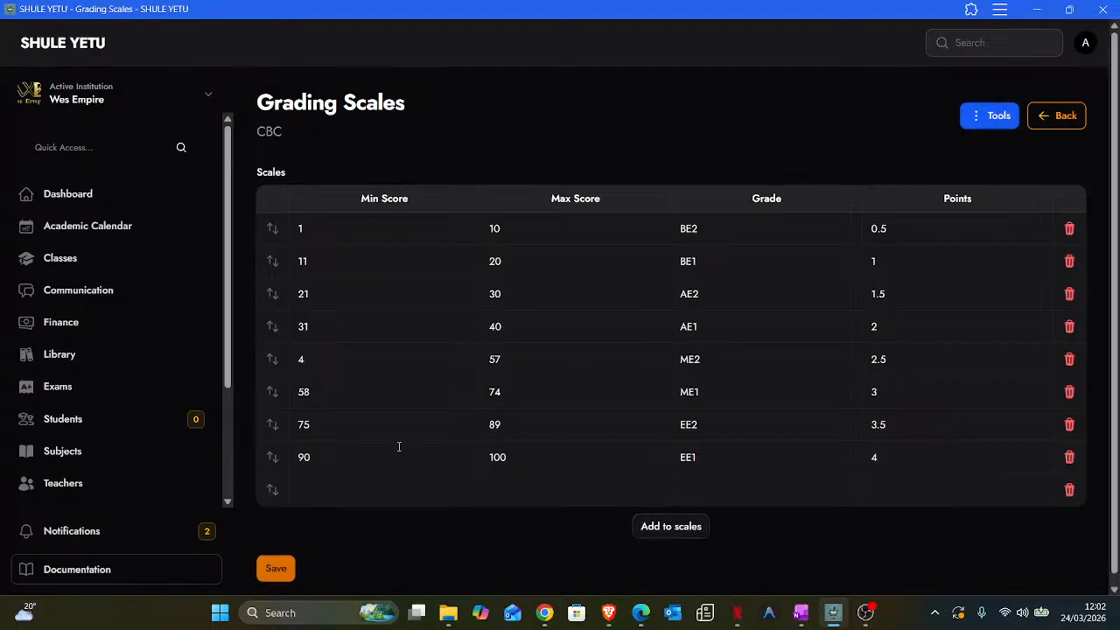
- Delete the empty trailing row and save the CBC scale until 'Scale Updated' appears
left_click(281, 568)
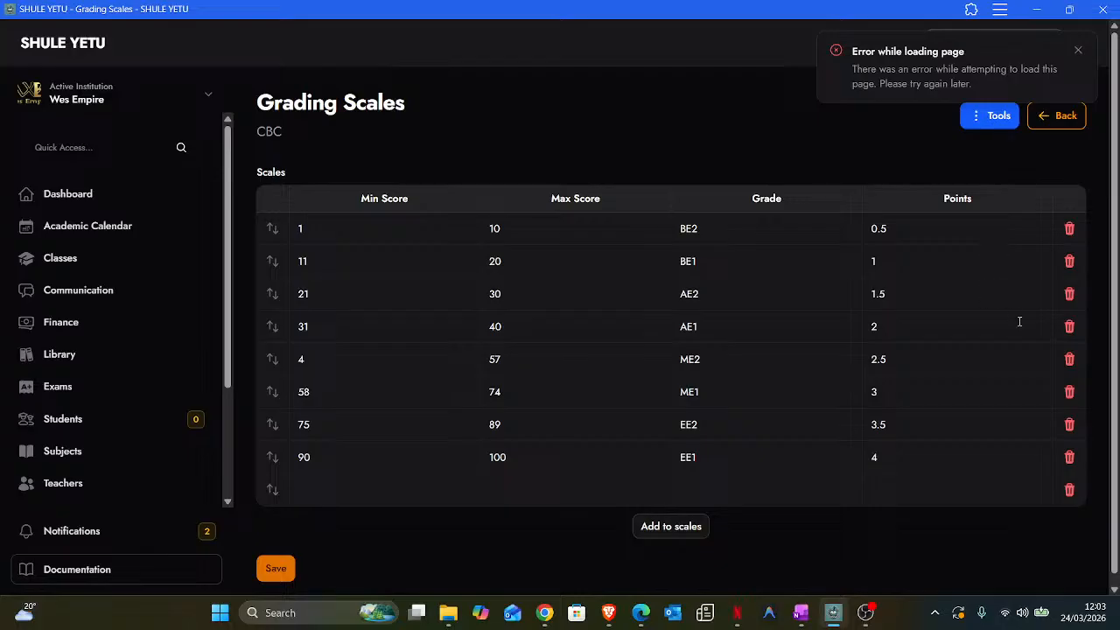
left_click(1069, 491)
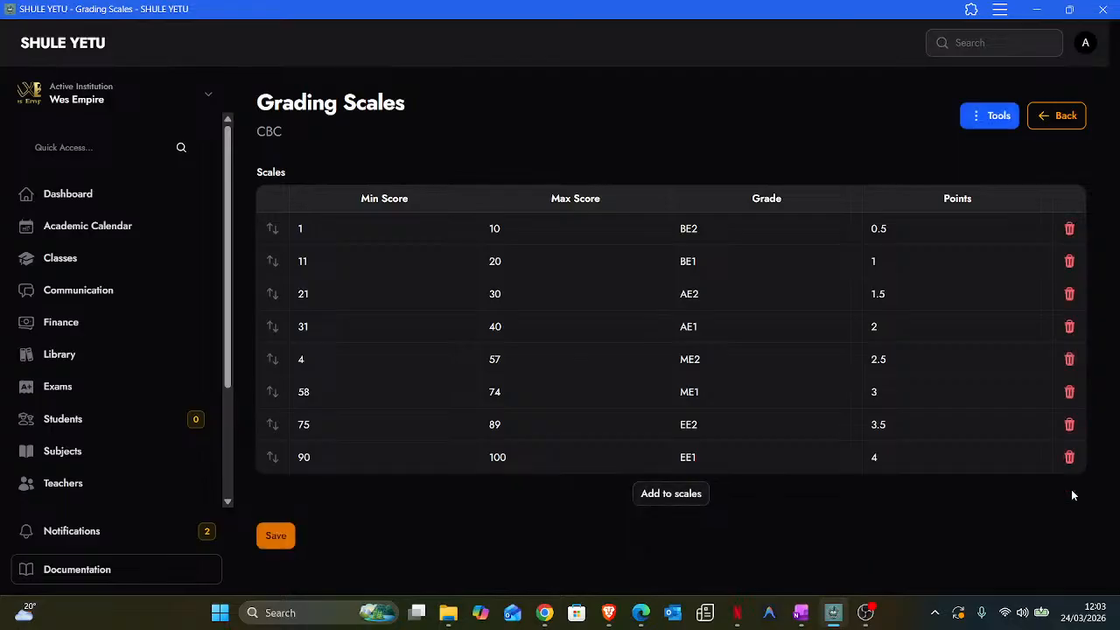
left_click(275, 539)
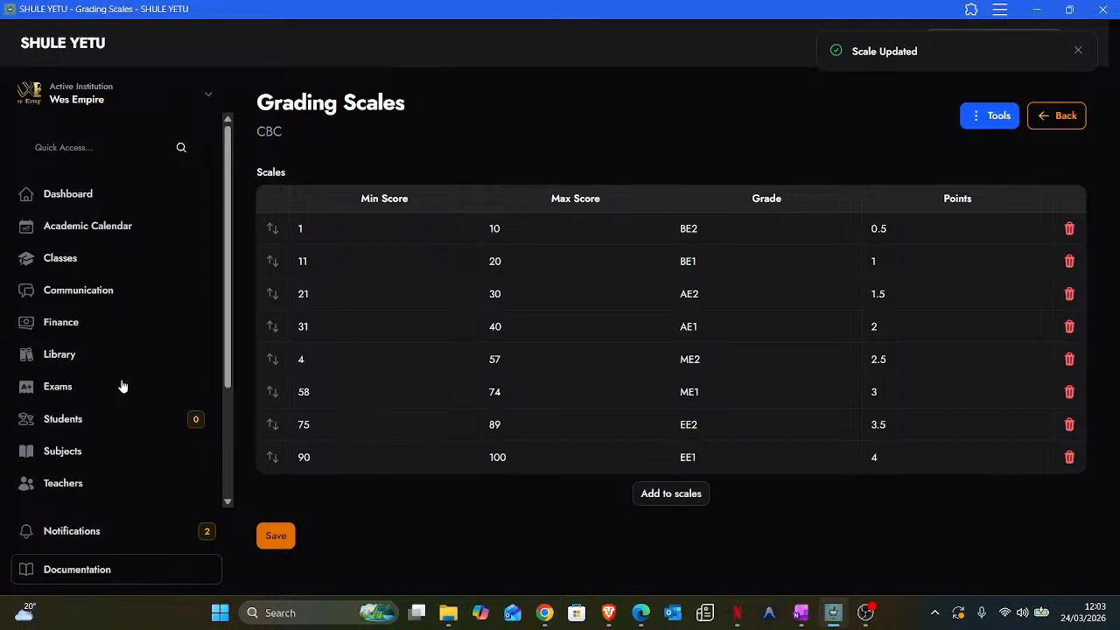
scroll(96, 470, "down", 2)
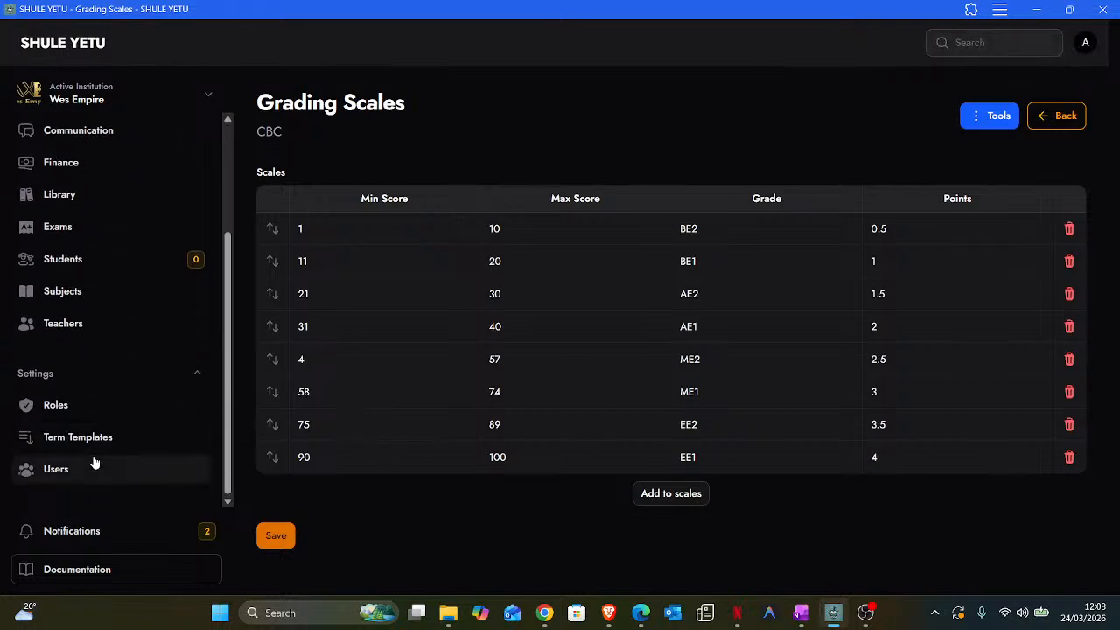
scroll(95, 462, "up", 2)
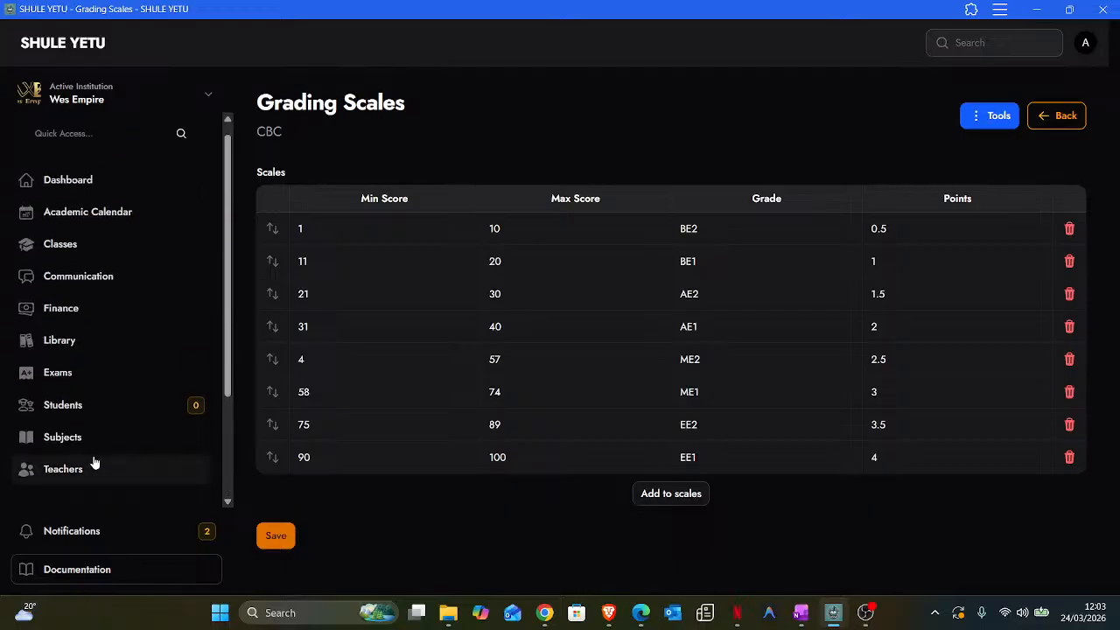
- Go to Exams > Grading Templates and open the 844 template's empty grading scales
left_click(49, 383)
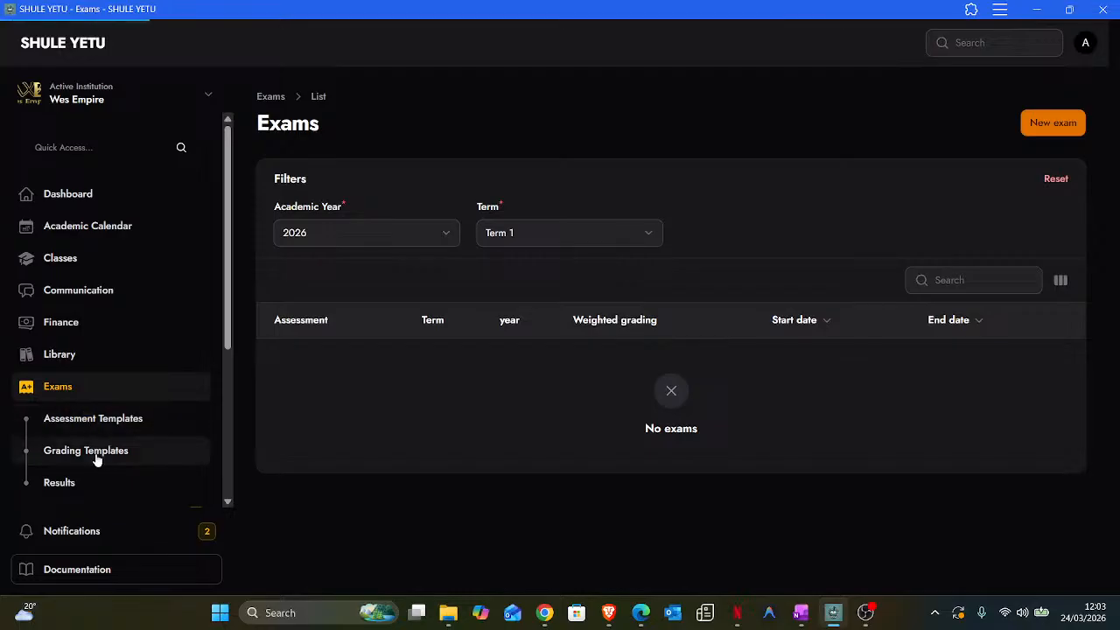
left_click(96, 459)
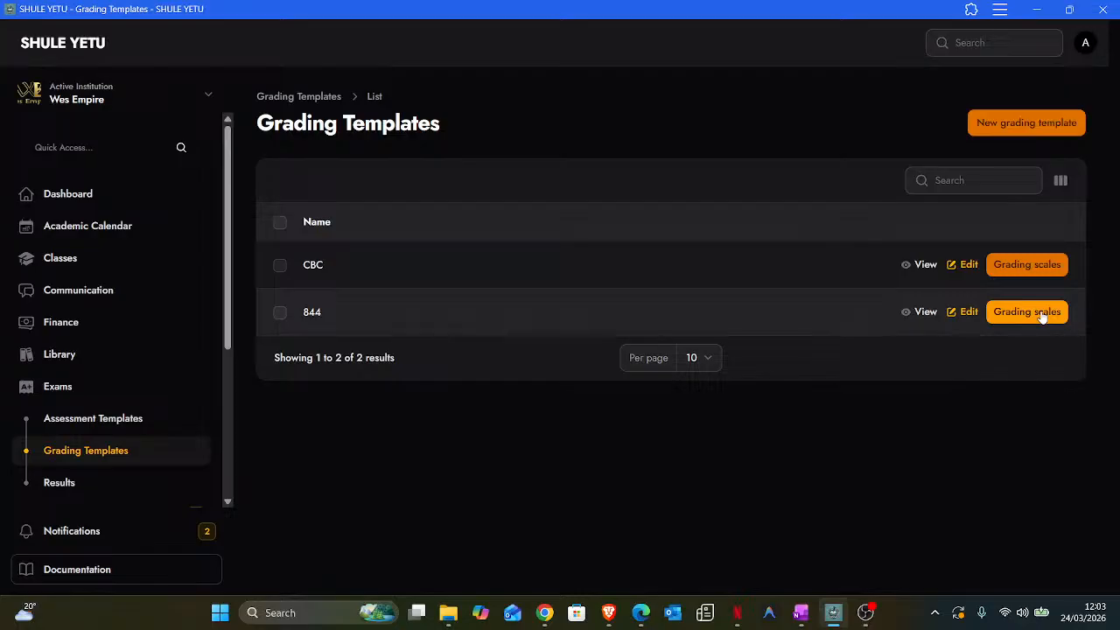
left_click(1042, 318)
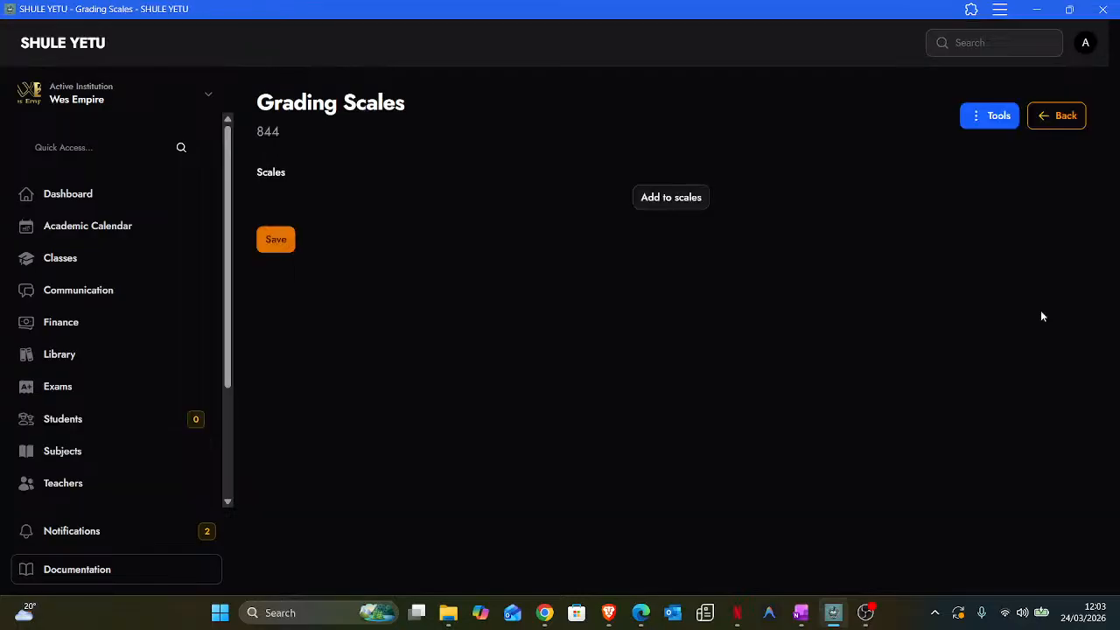
- Add 844's first band: 0–29, grade E, 1 point
left_click(667, 198)
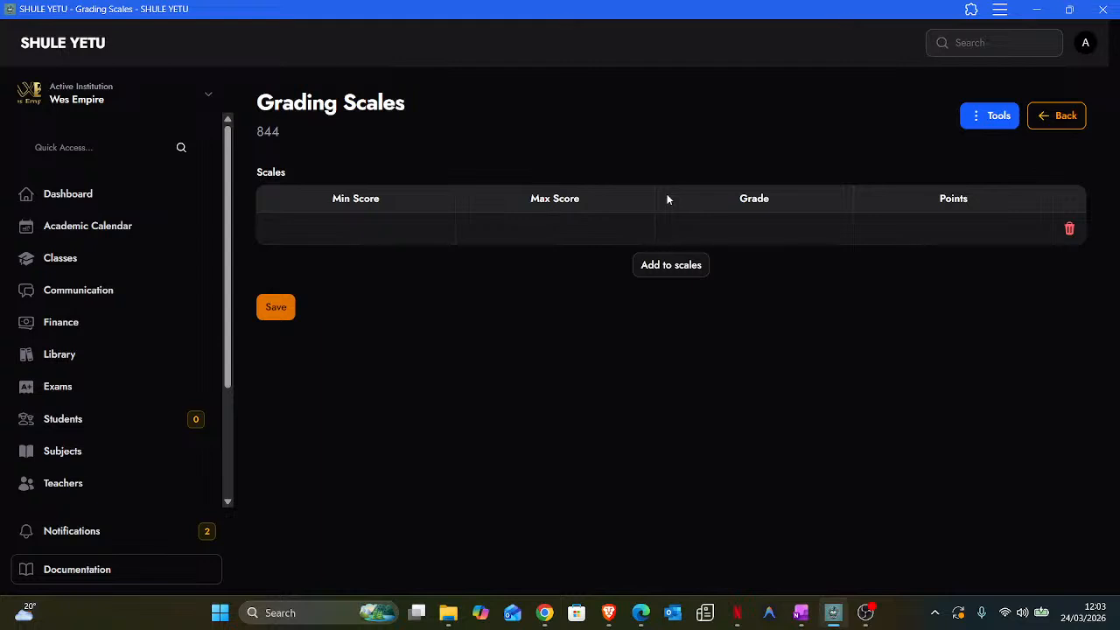
left_click(316, 226)
type("0")
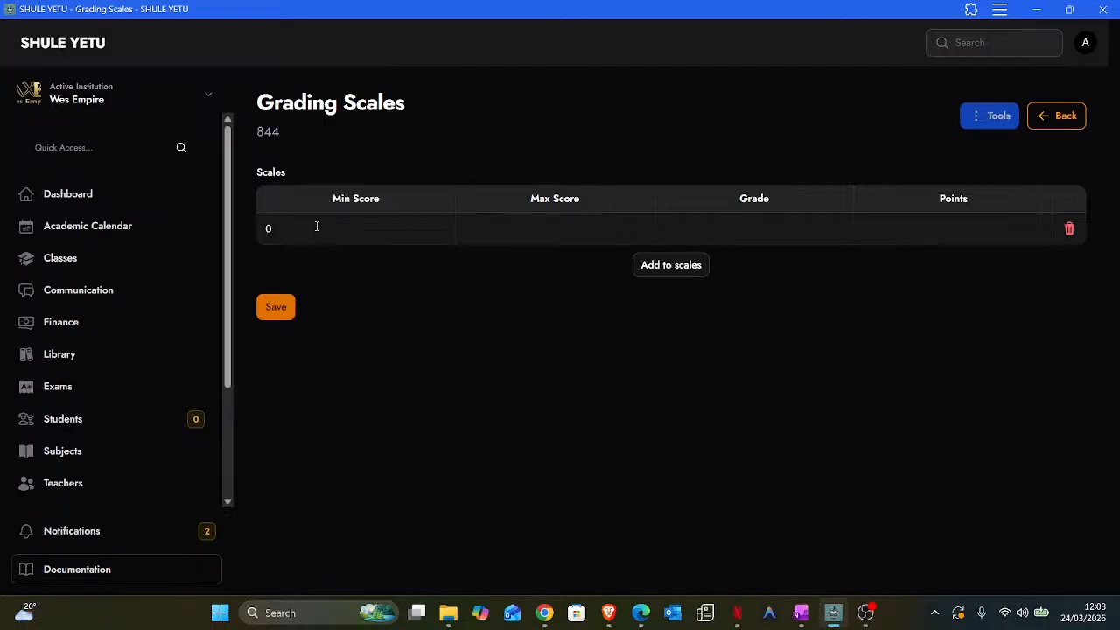
left_click(512, 226)
type("29")
left_click(756, 230)
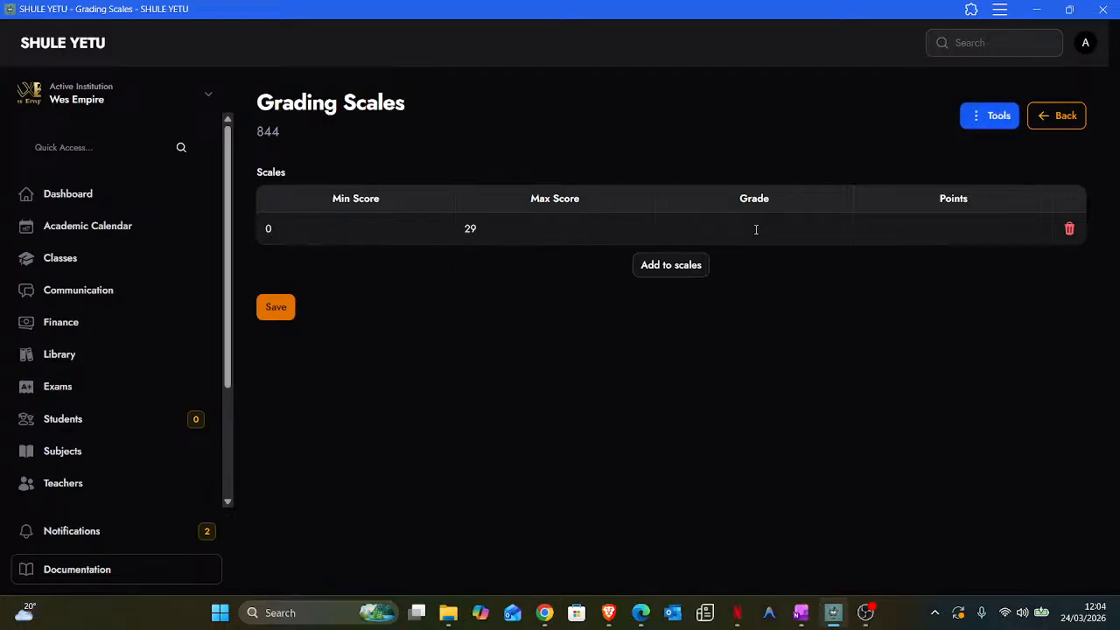
type("E")
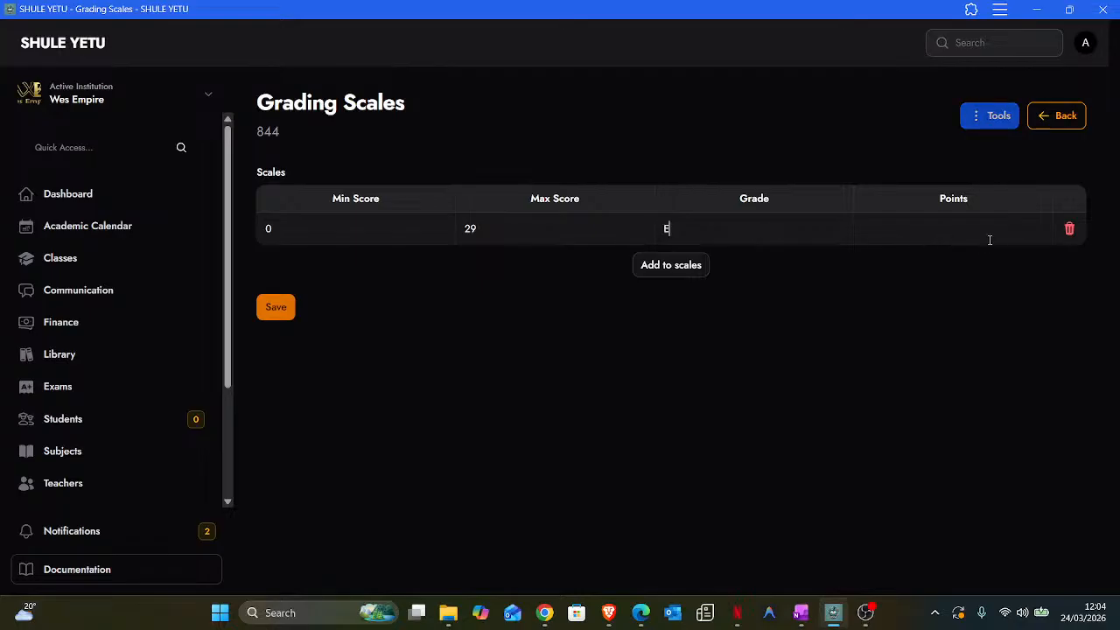
left_click(949, 229)
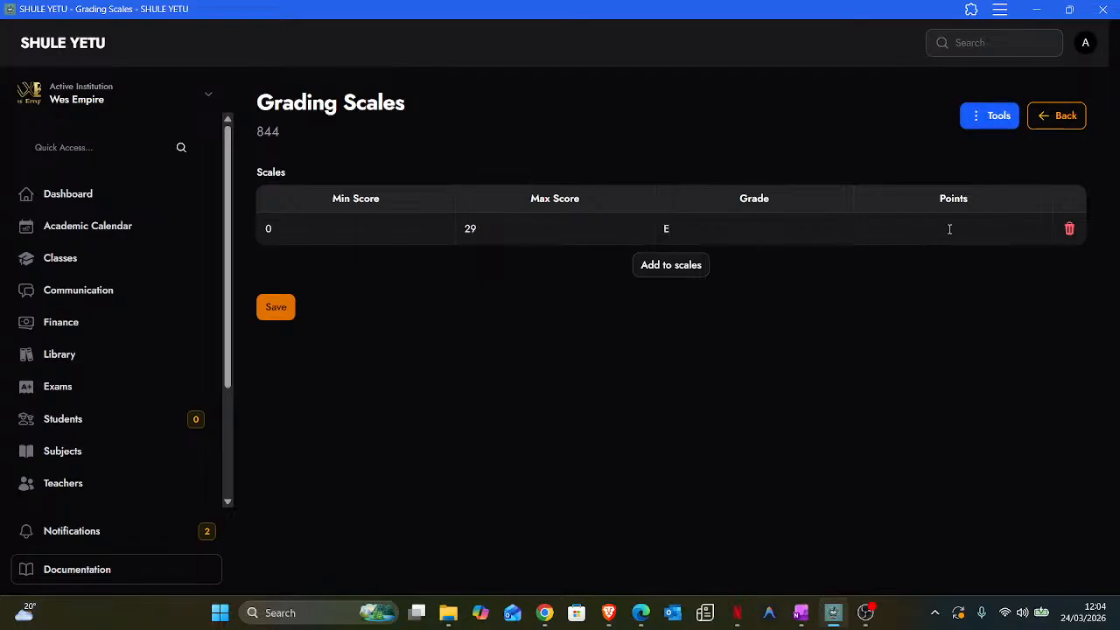
type("1")
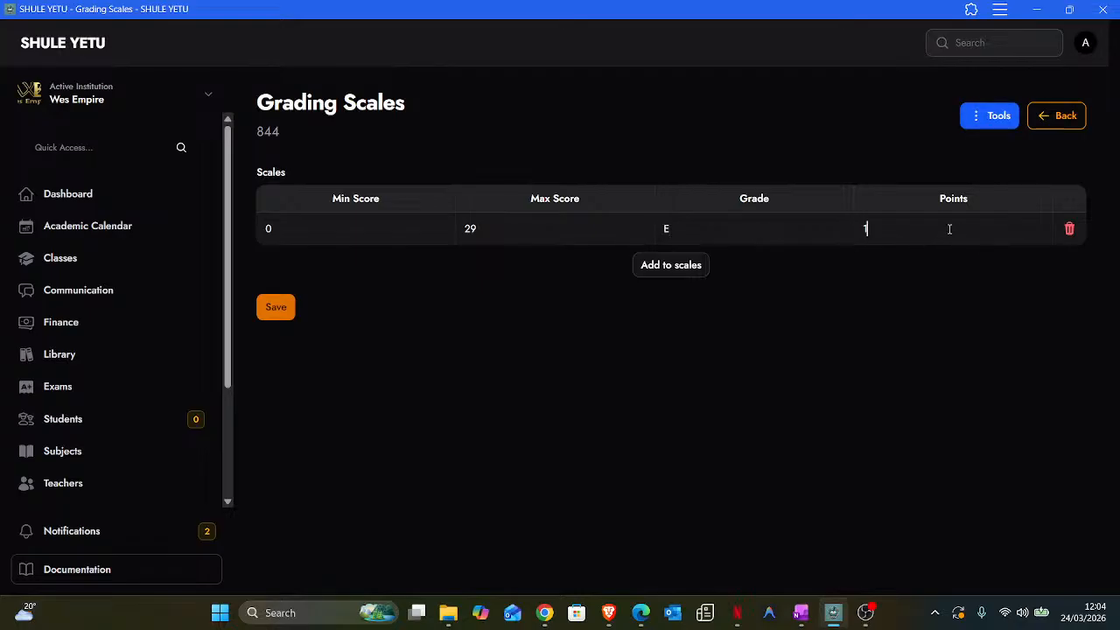
- Add a second band: 30–34, grade D-, 2 points
left_click(660, 265)
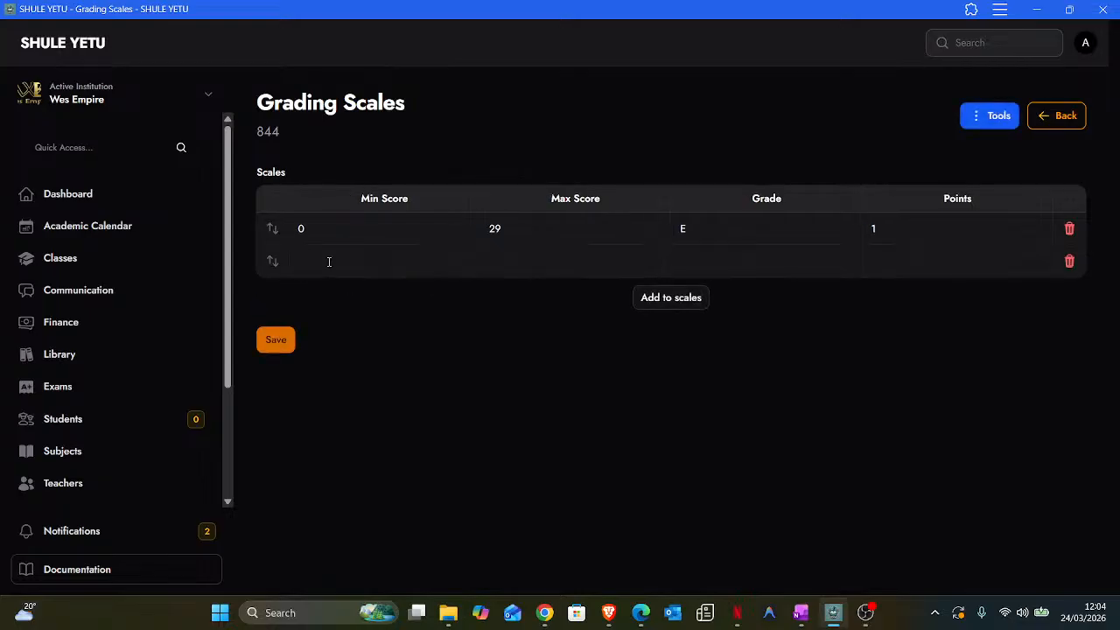
type("30")
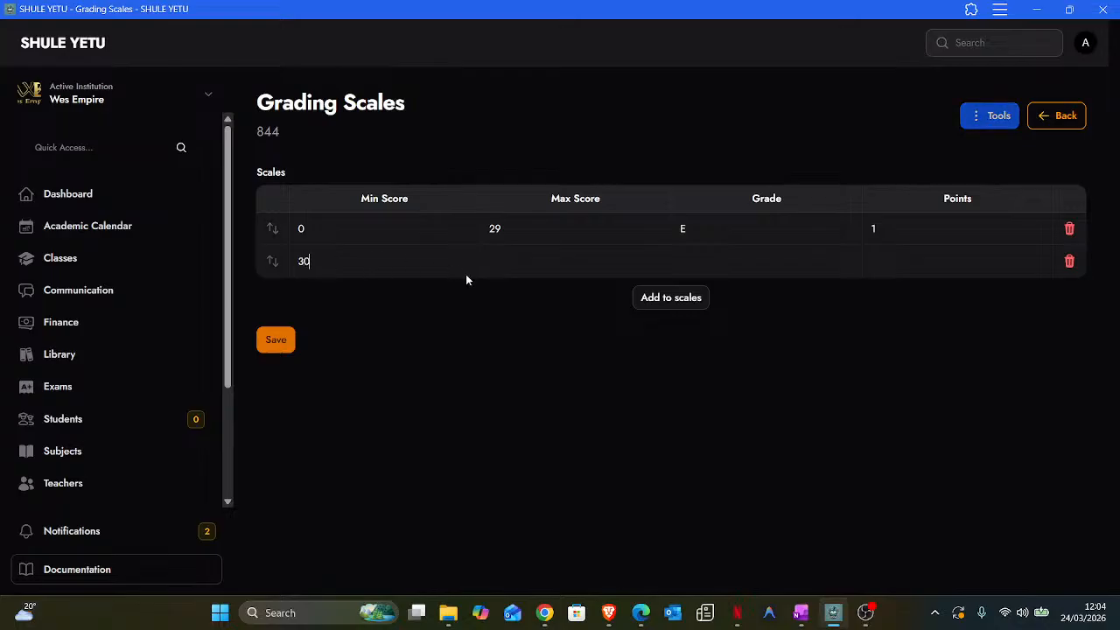
left_click(511, 260)
type("34")
left_click(729, 267)
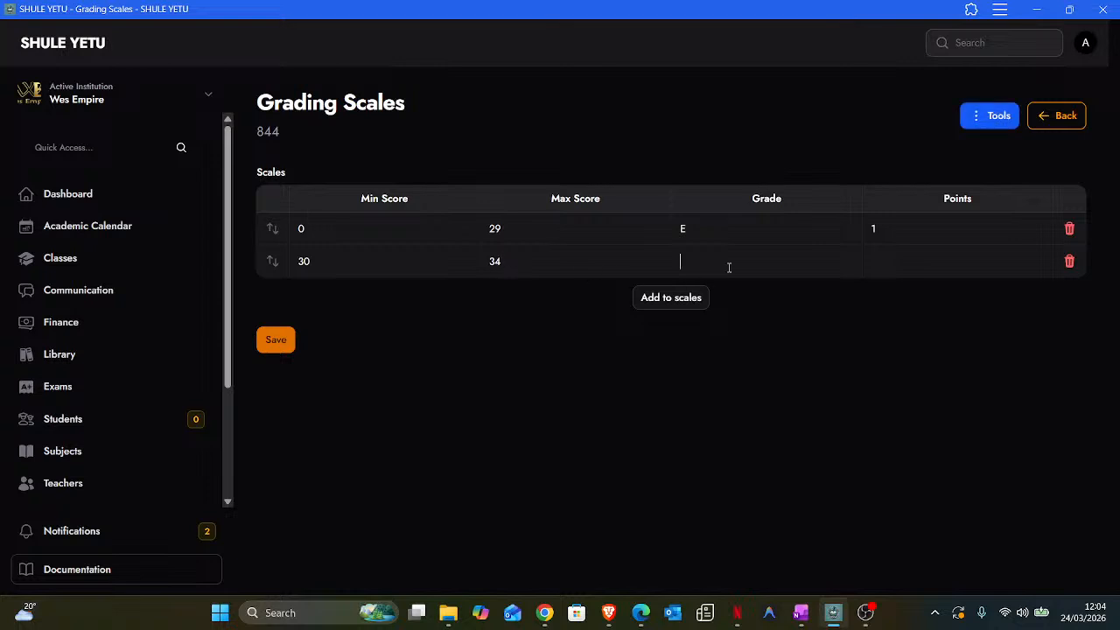
type("D-")
left_click(868, 272)
type("2")
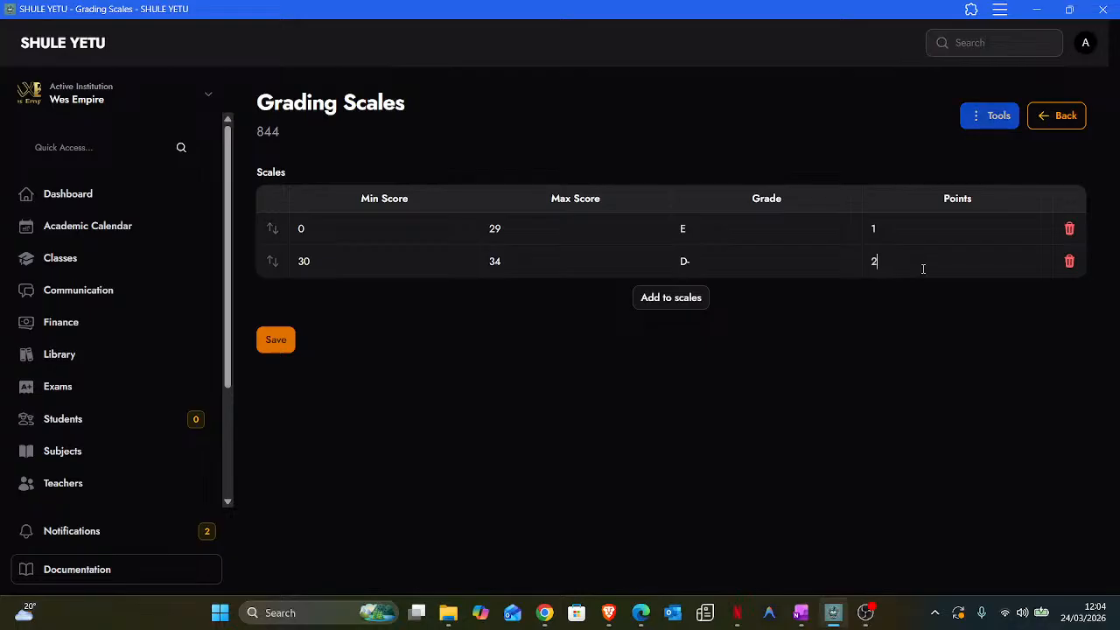
- Add a third band, 90–100 grade A worth 12 points, and save the scale
left_click(665, 298)
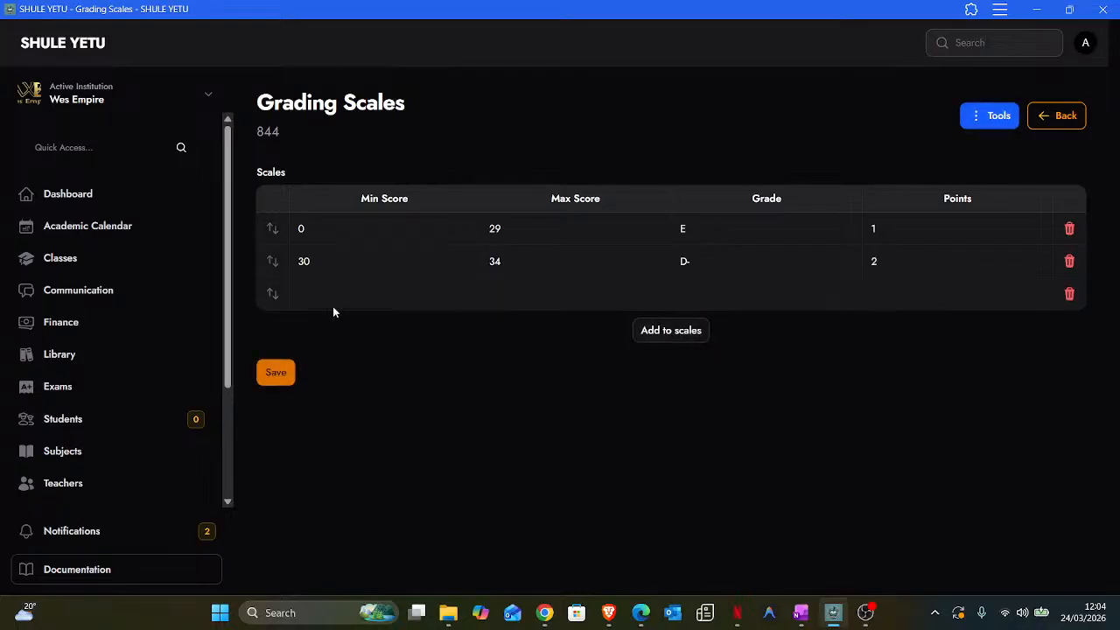
left_click(356, 297)
type("90")
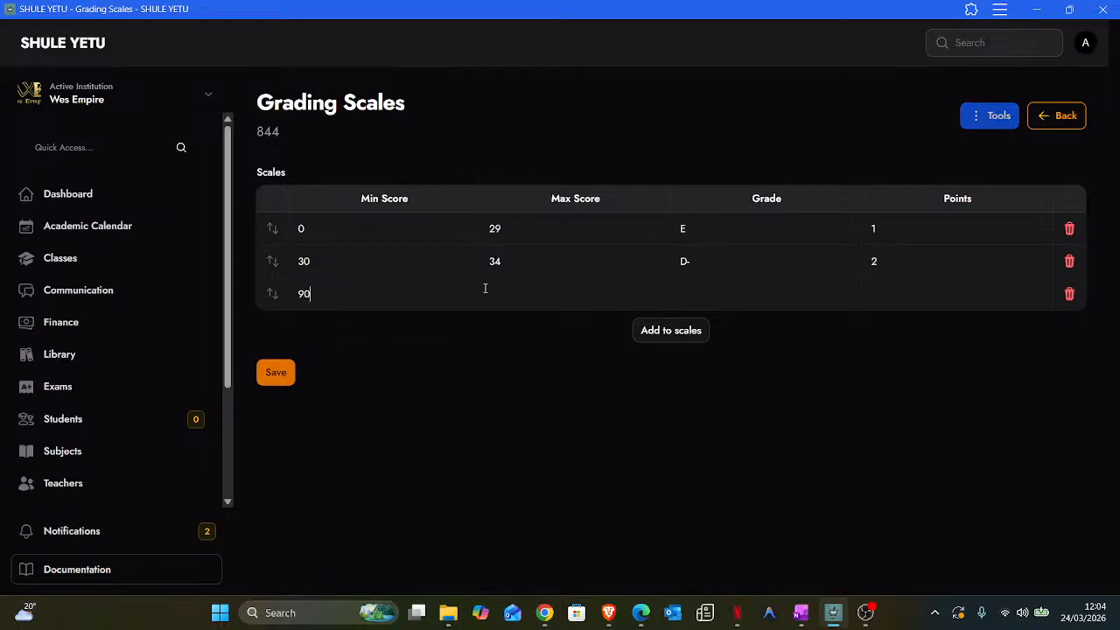
left_click(543, 293)
type("100")
left_click(728, 281)
type("A")
left_click(900, 292)
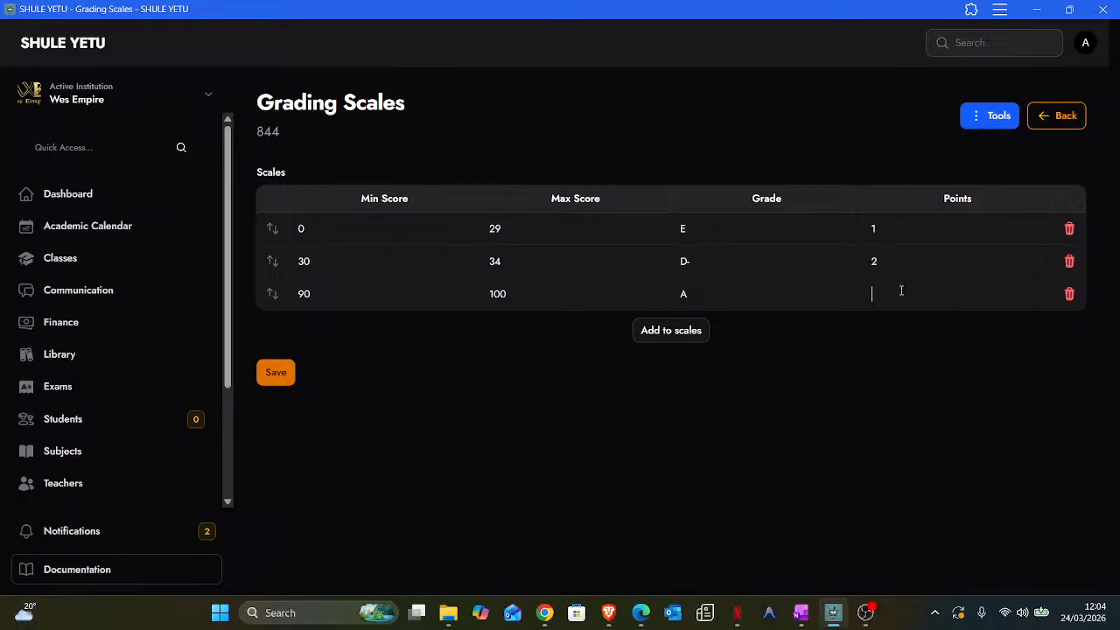
type("12")
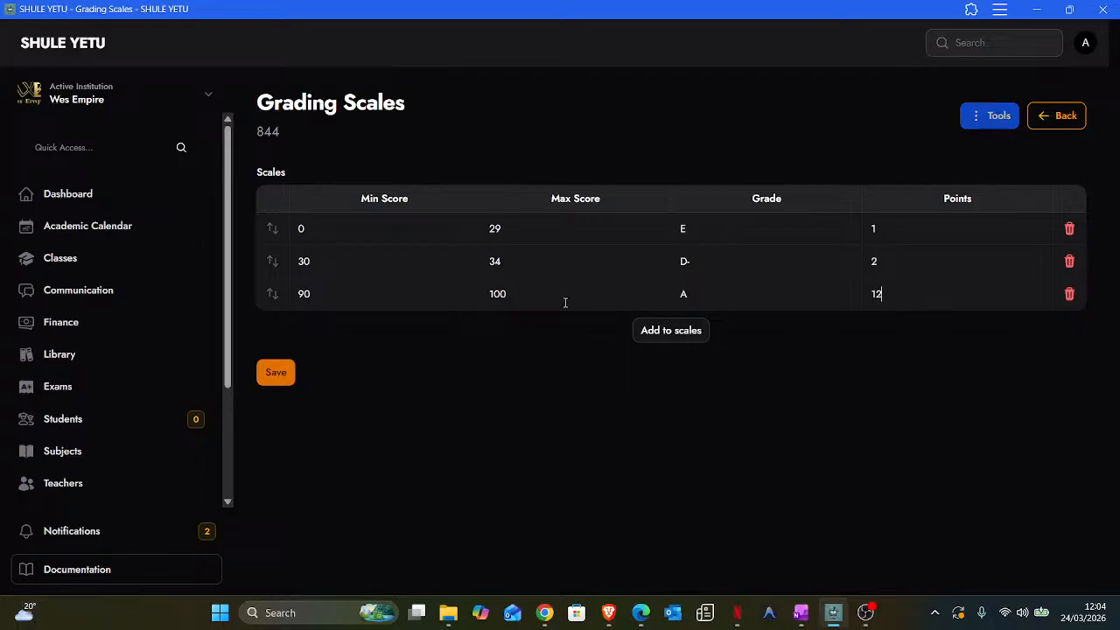
left_click(278, 375)
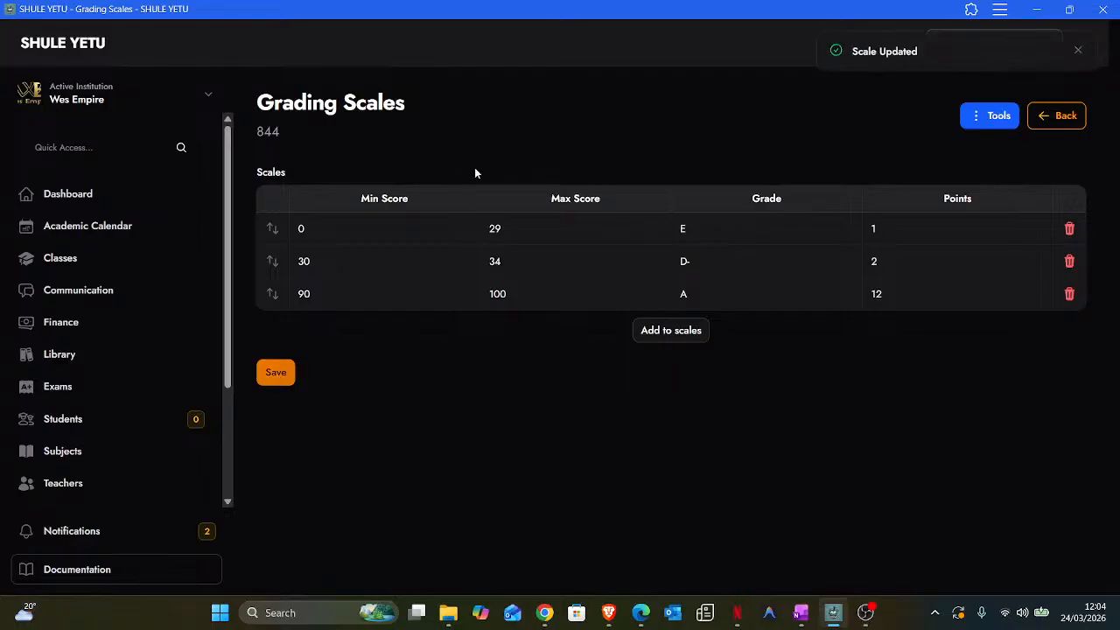
scroll(178, 375, "down", 2)
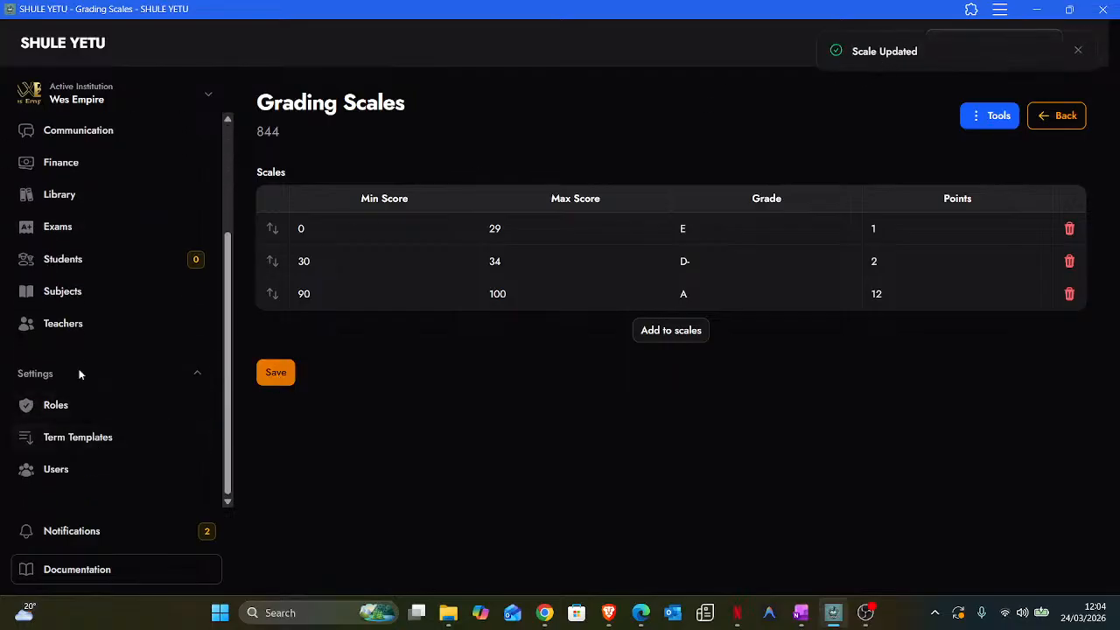
left_click(70, 224)
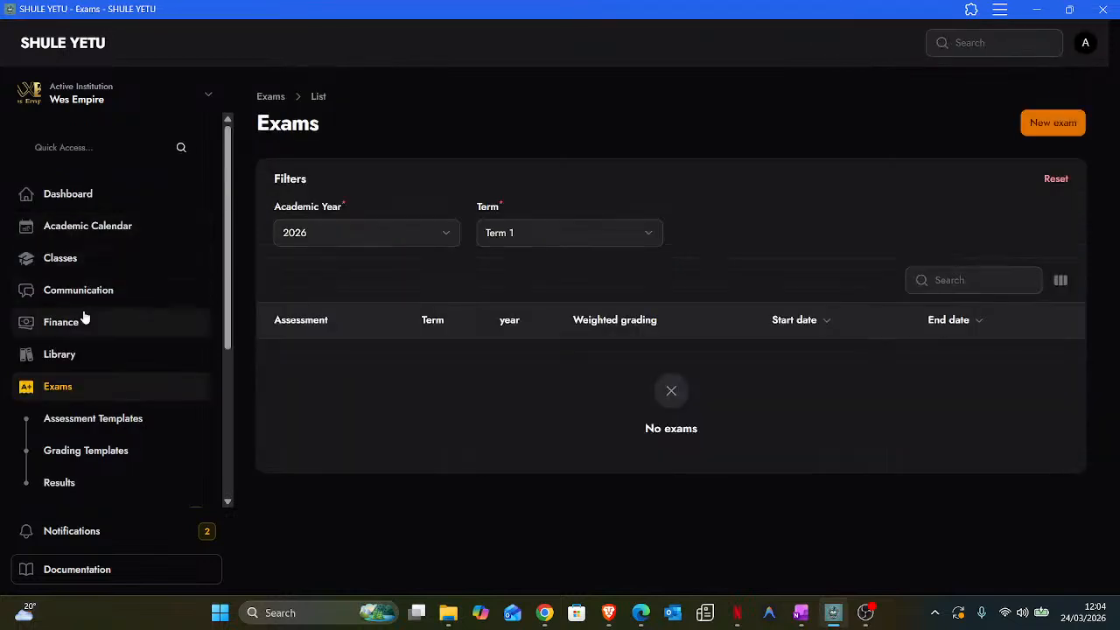
- Move from Grading Templates to the still-empty Assessment Templates list
left_click(90, 451)
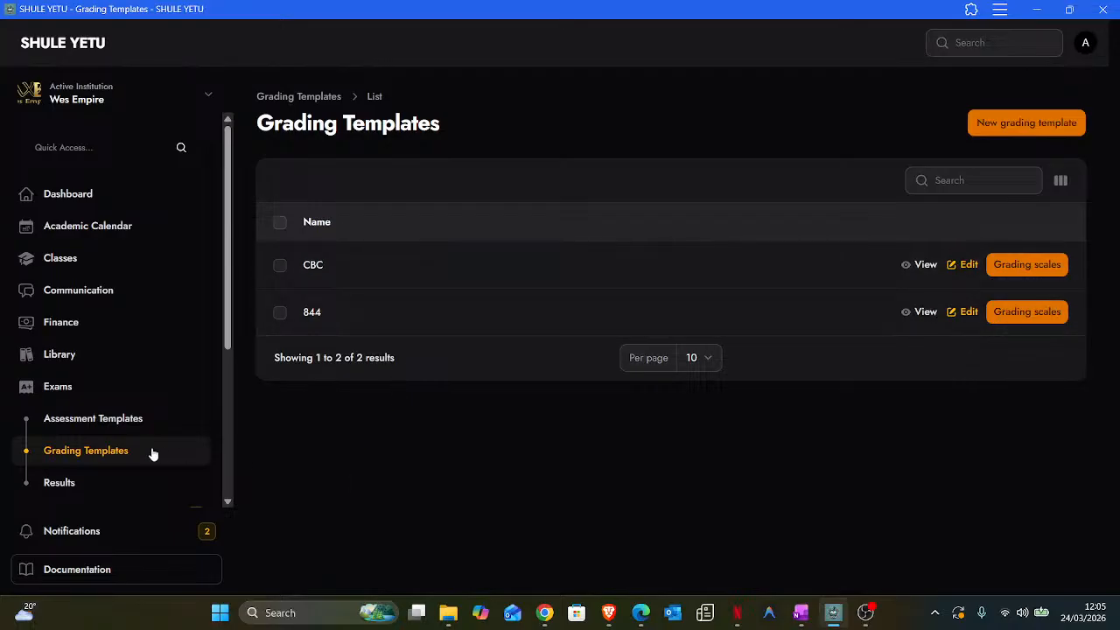
left_click(91, 427)
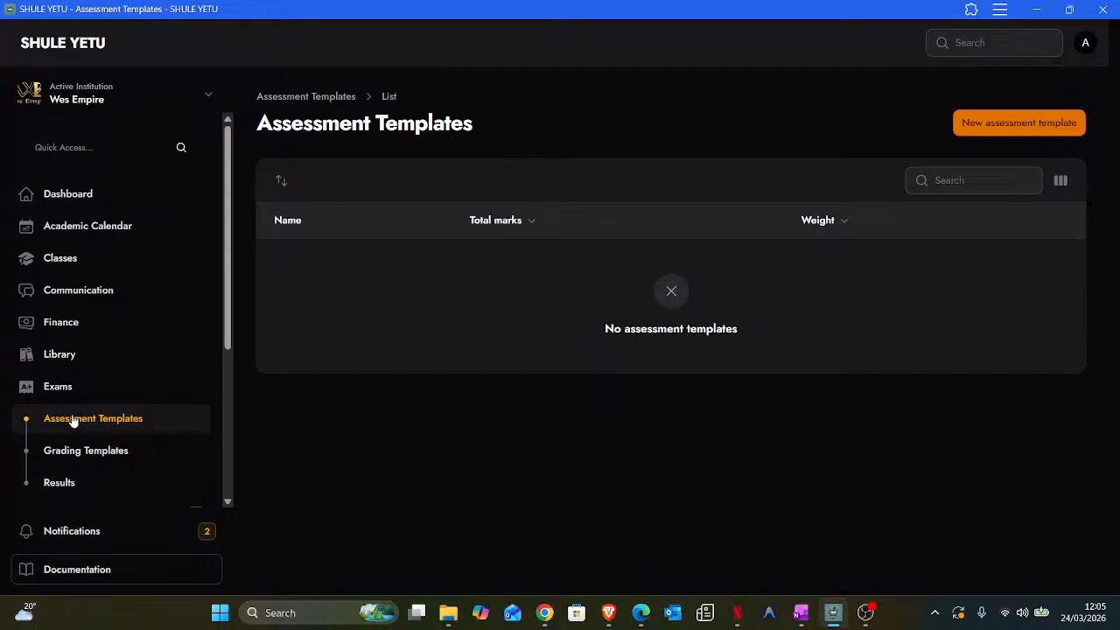
- Start a new assessment template named Mid-Term with total marks 30
left_click(1006, 125)
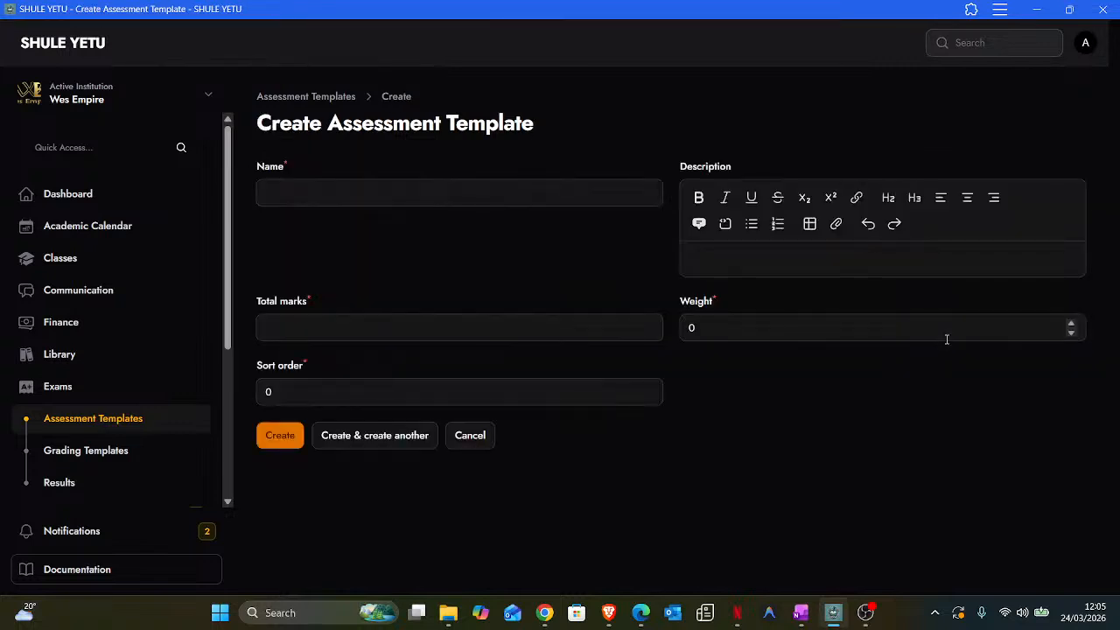
left_click(382, 192)
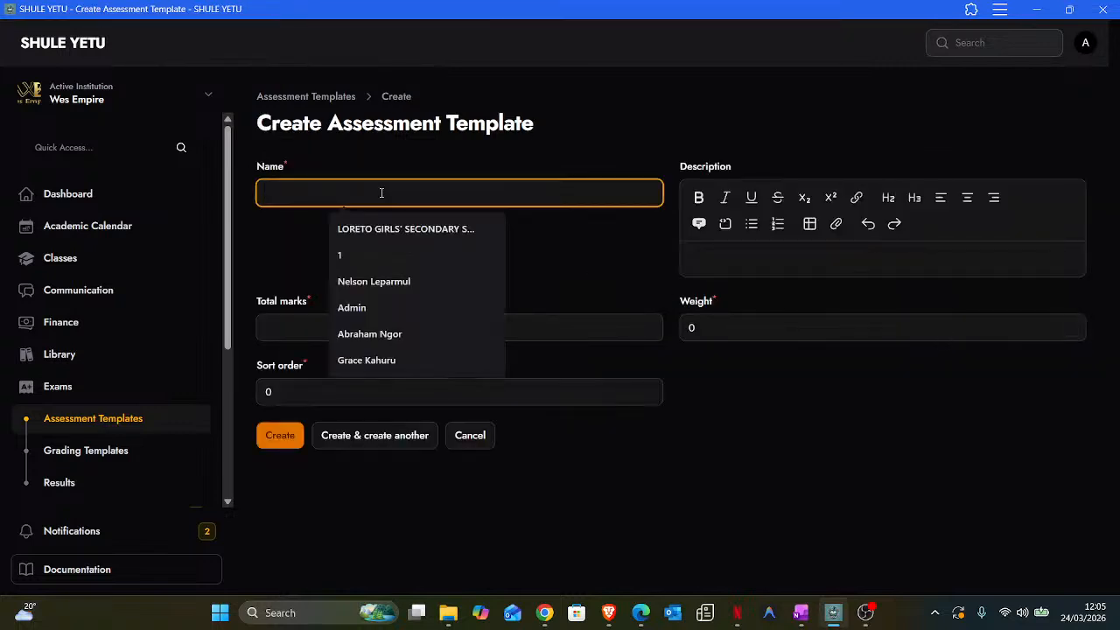
type("m")
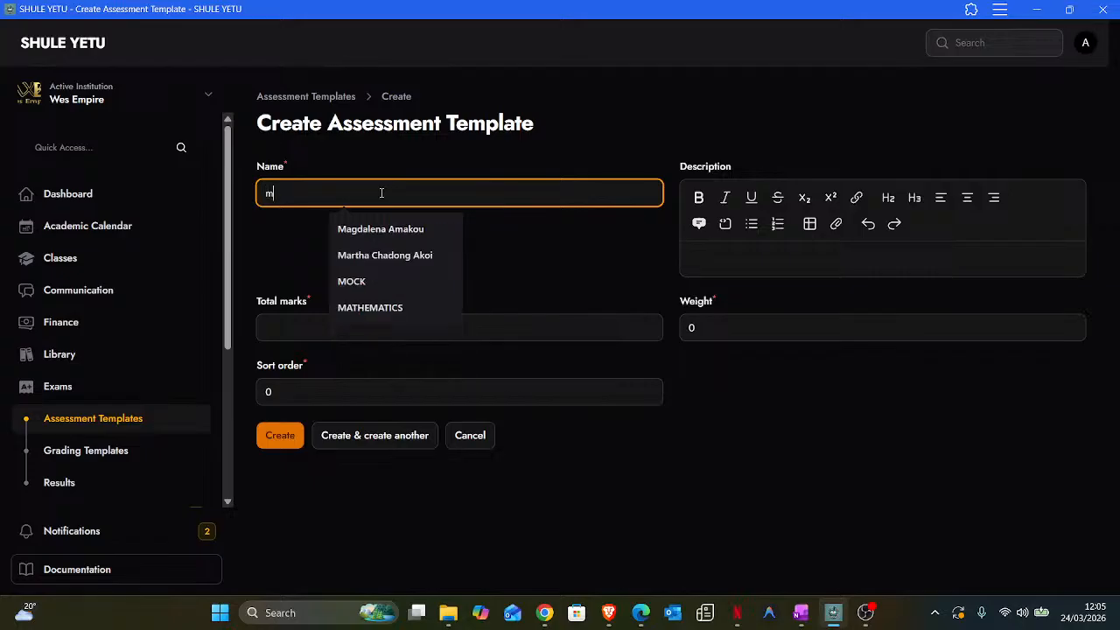
key("BackSpace")
type("Mi")
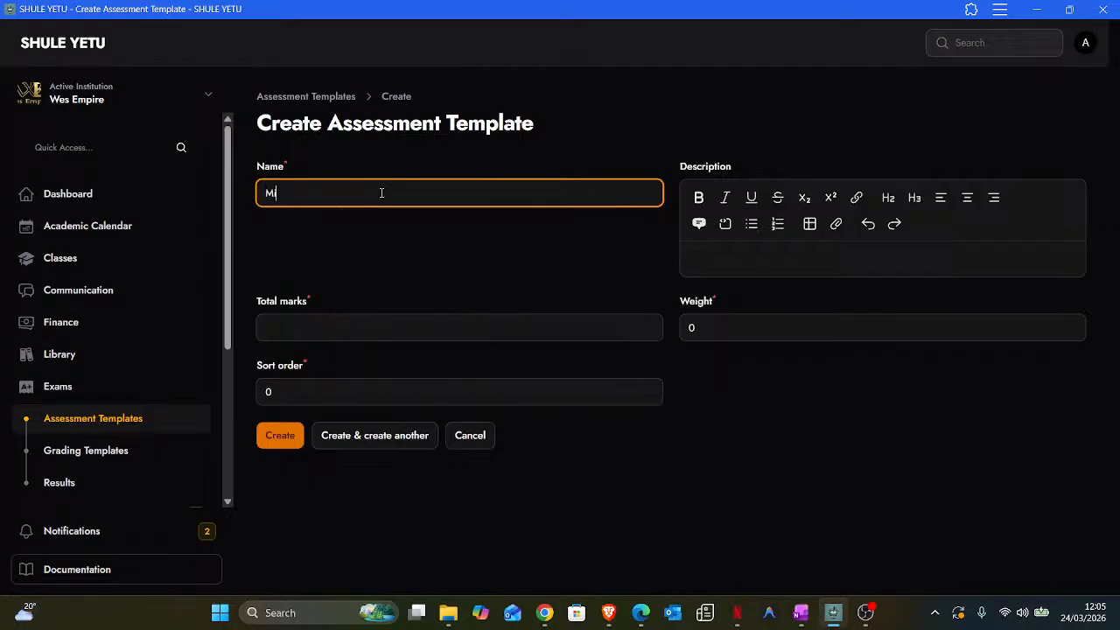
type("d-Term")
left_click(335, 326)
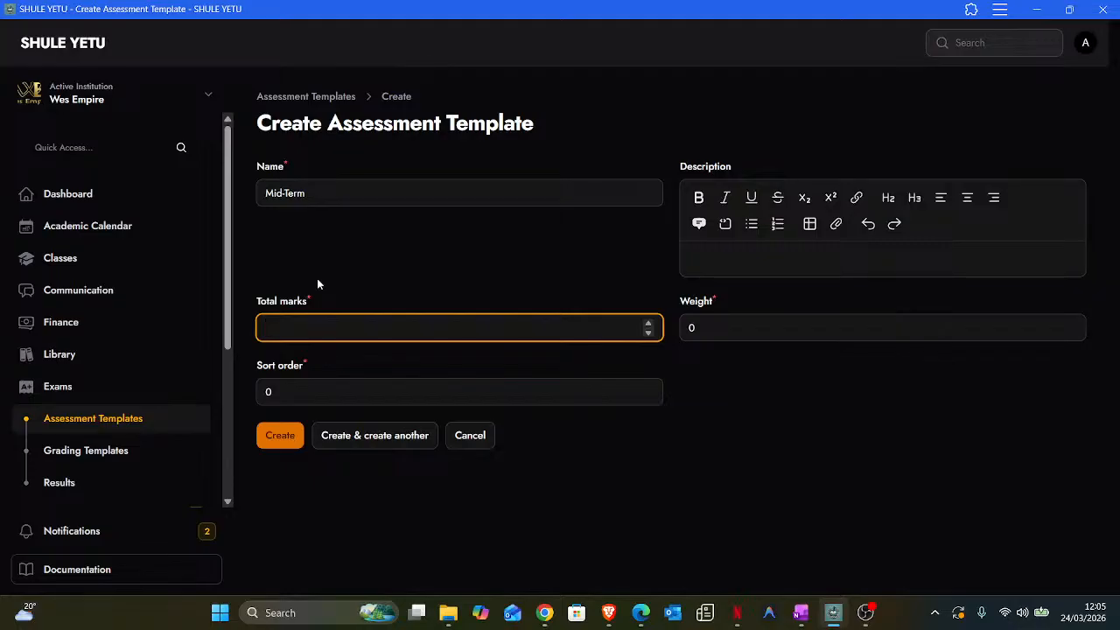
type("30")
- Keep the weight at 0 and save Mid-Term, leaving the form open for another template
left_click(724, 261)
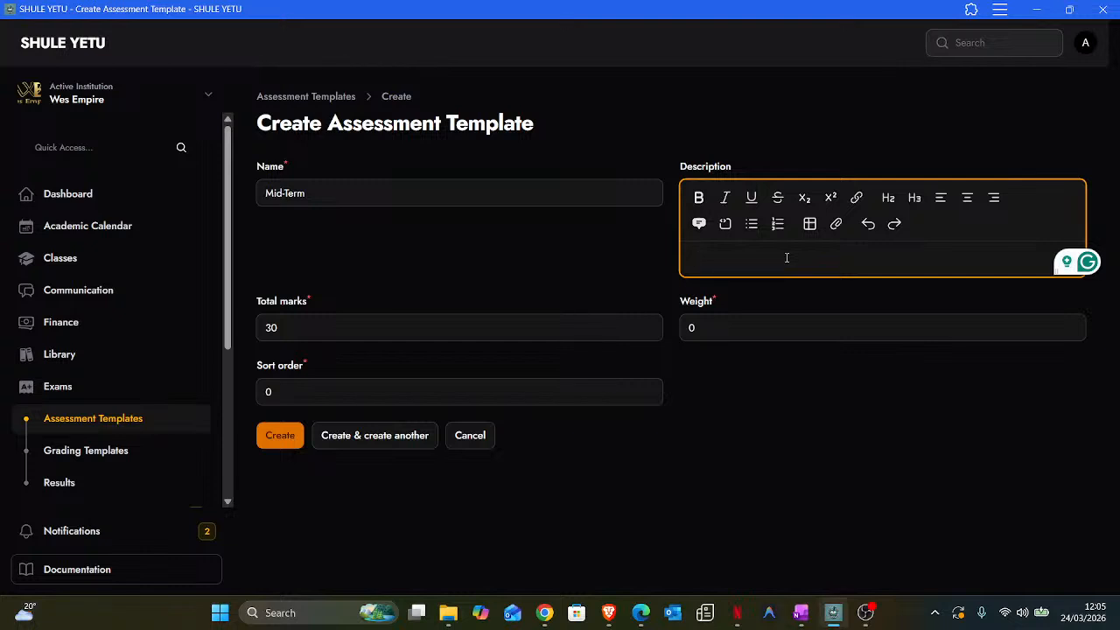
left_click_drag(720, 300, 683, 300)
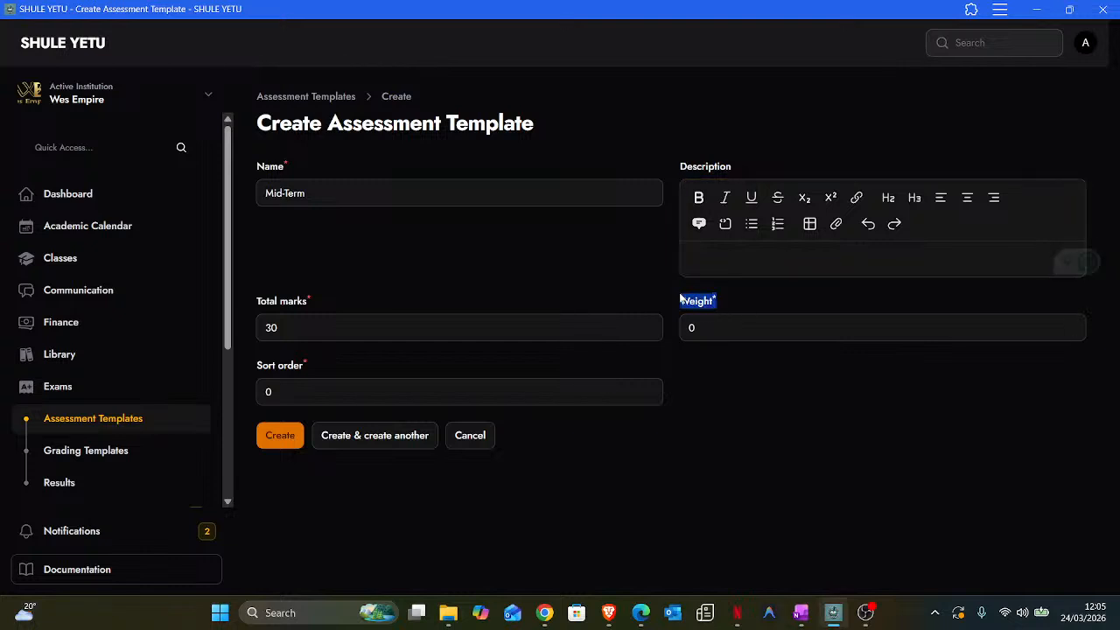
left_click(692, 325)
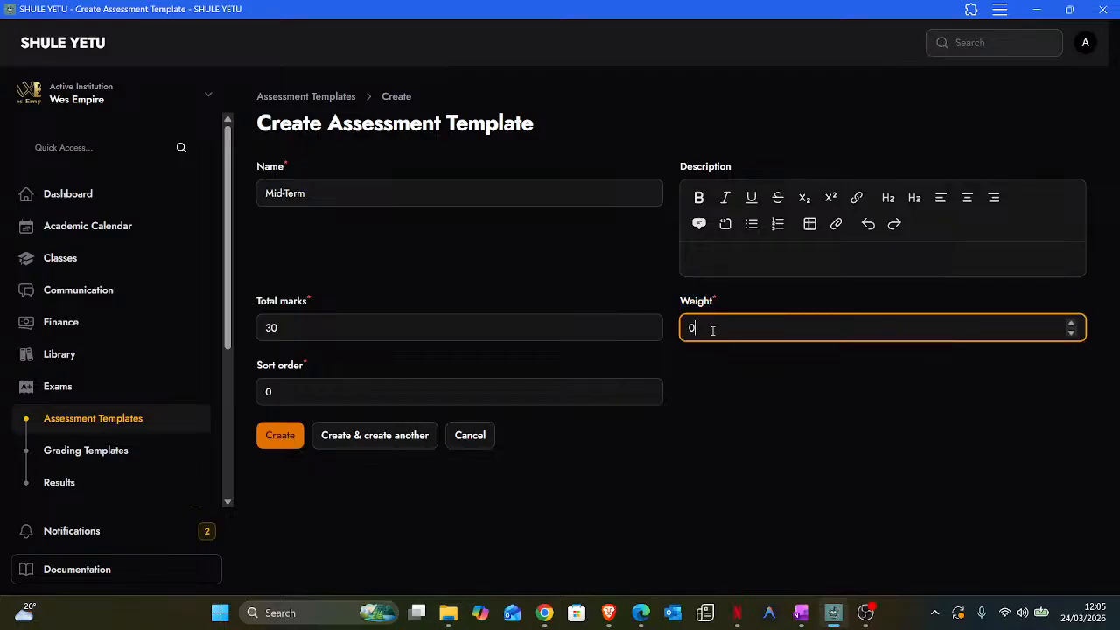
left_click_drag(720, 300, 673, 299)
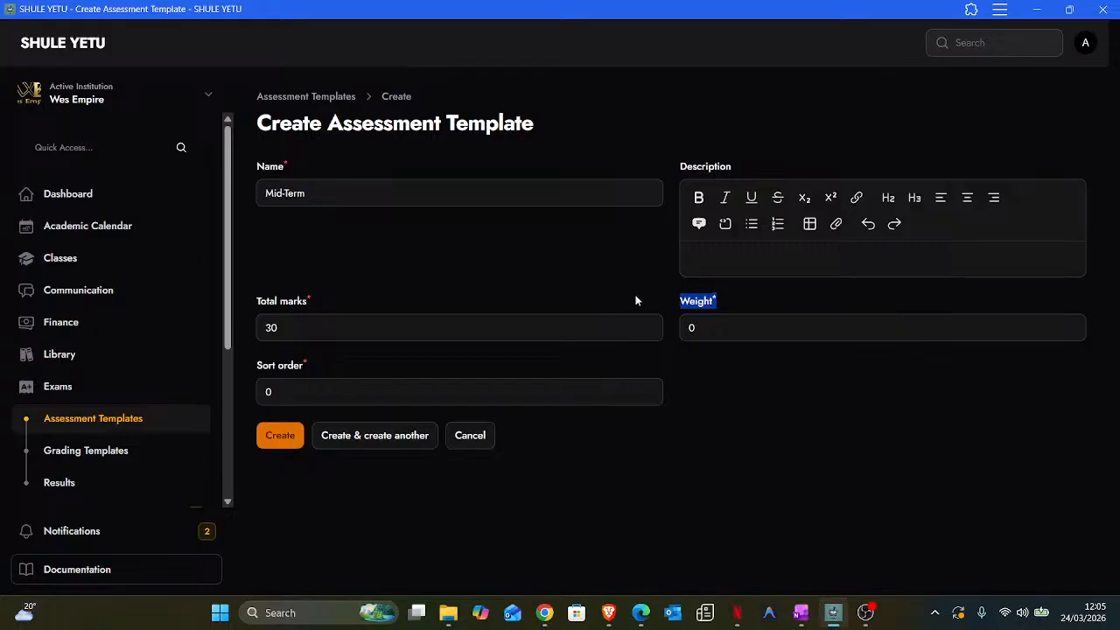
left_click(567, 300)
double_click(692, 329)
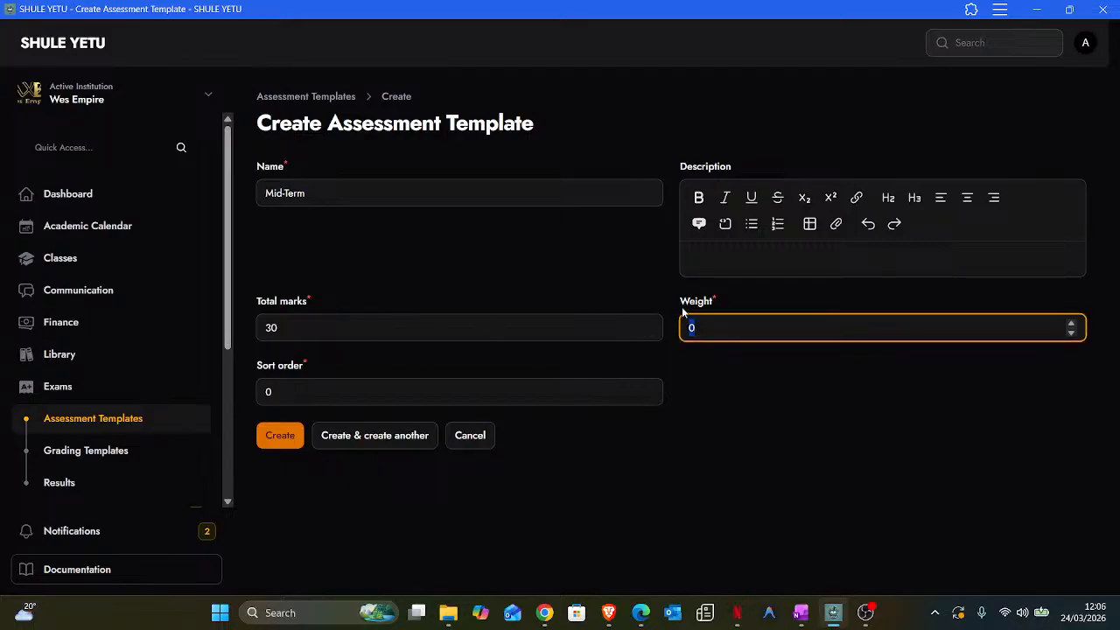
left_click(670, 307)
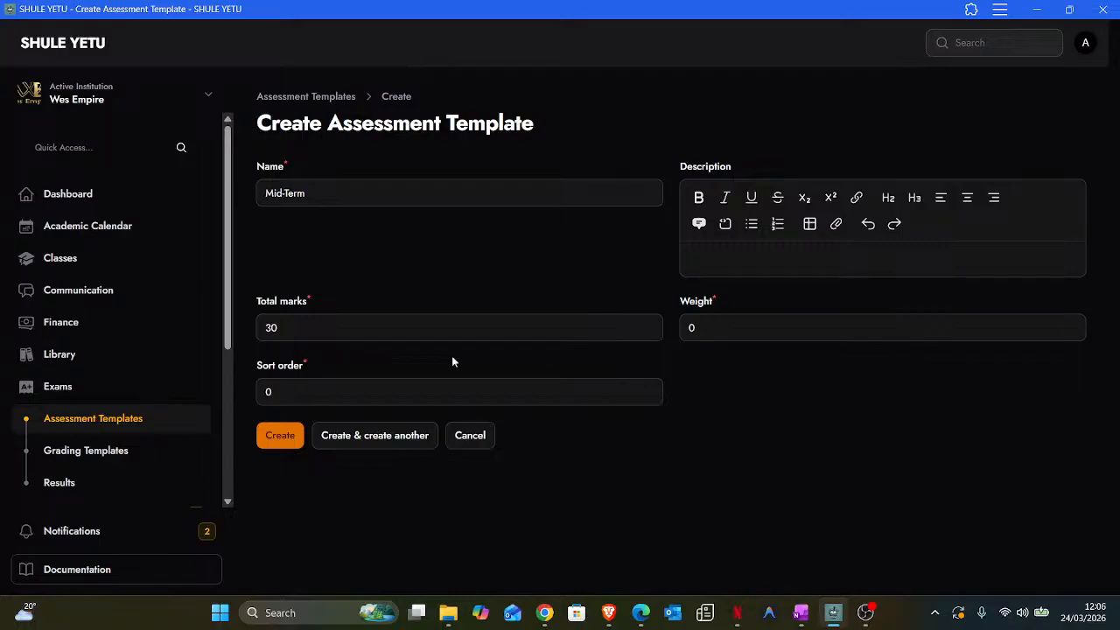
double_click(698, 328)
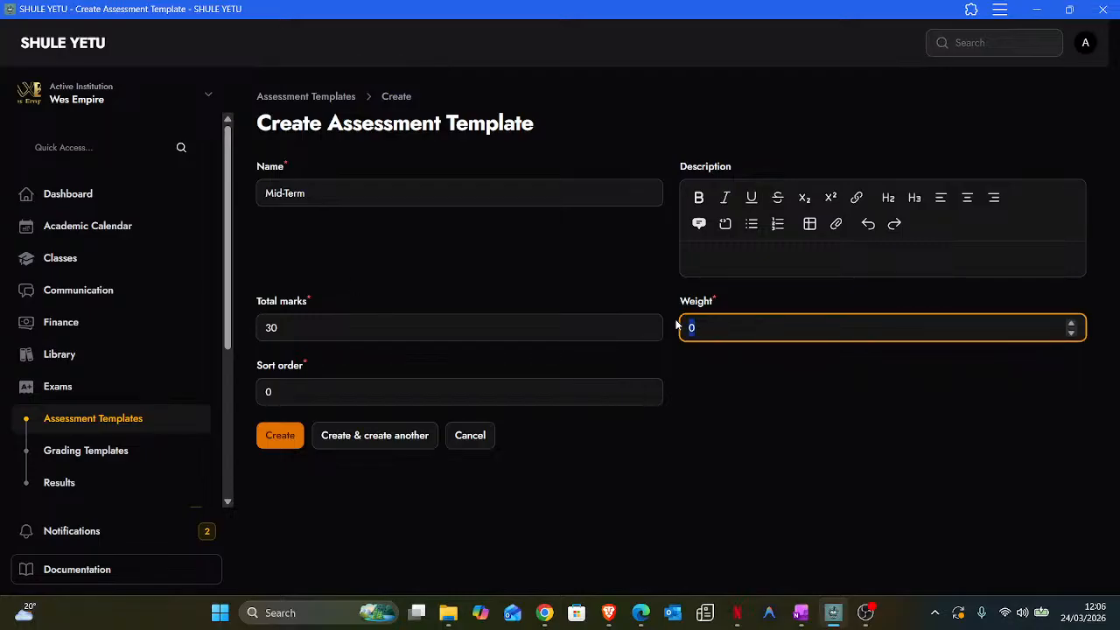
left_click(692, 331)
left_click(379, 442)
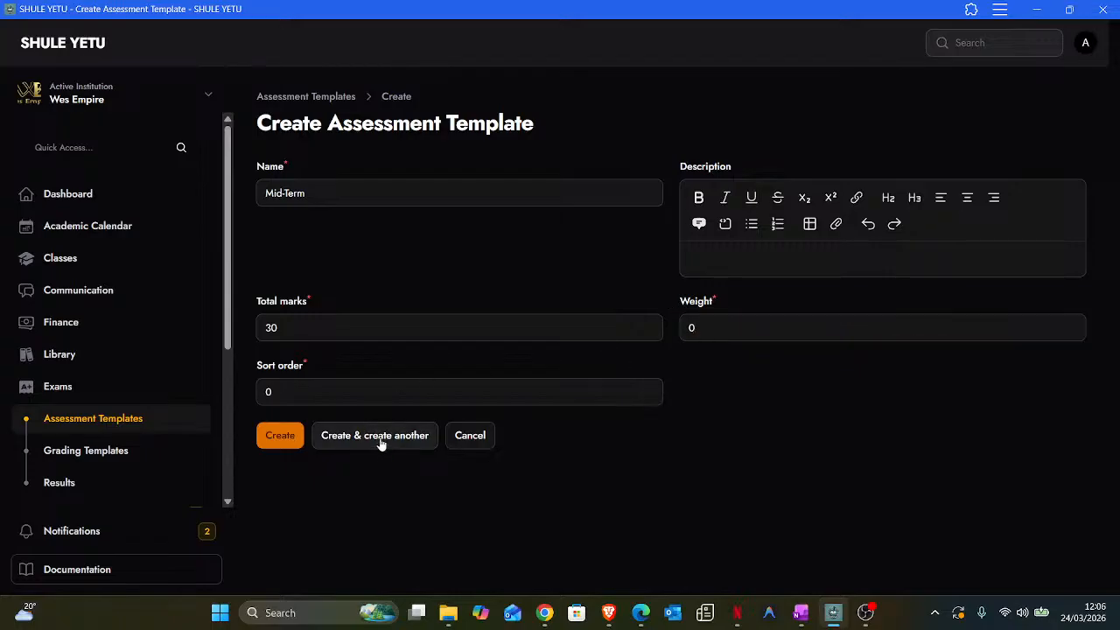
- Add an 'End Term' template worth 70 marks with sort order 1, then return to the templates list
left_click(318, 190)
type("End")
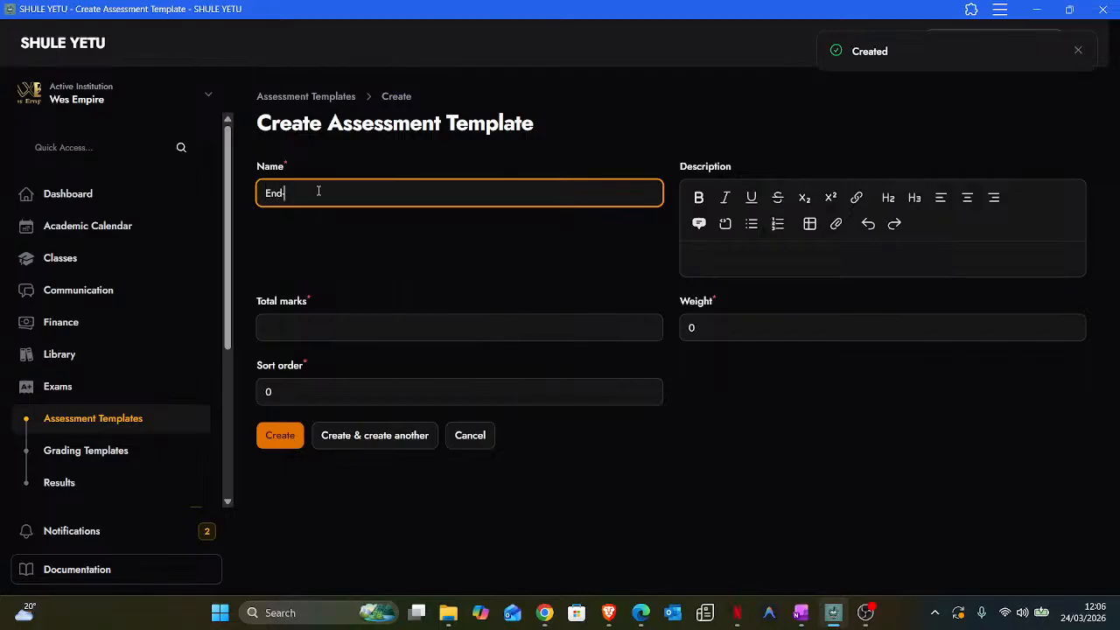
type(" Term")
left_click(276, 329)
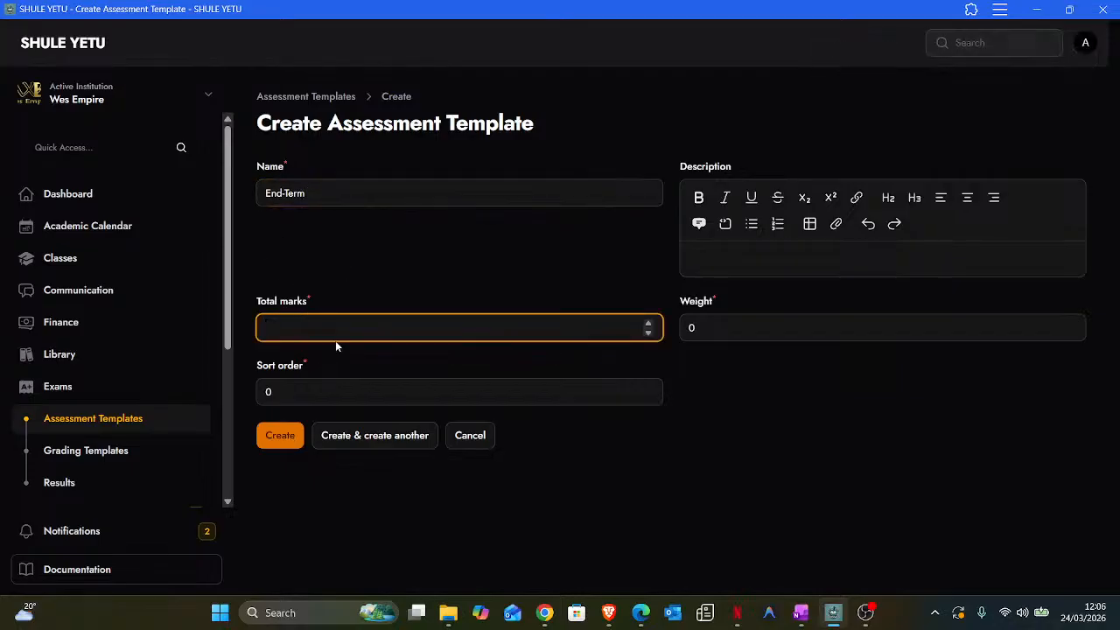
type("70")
key("Tab")
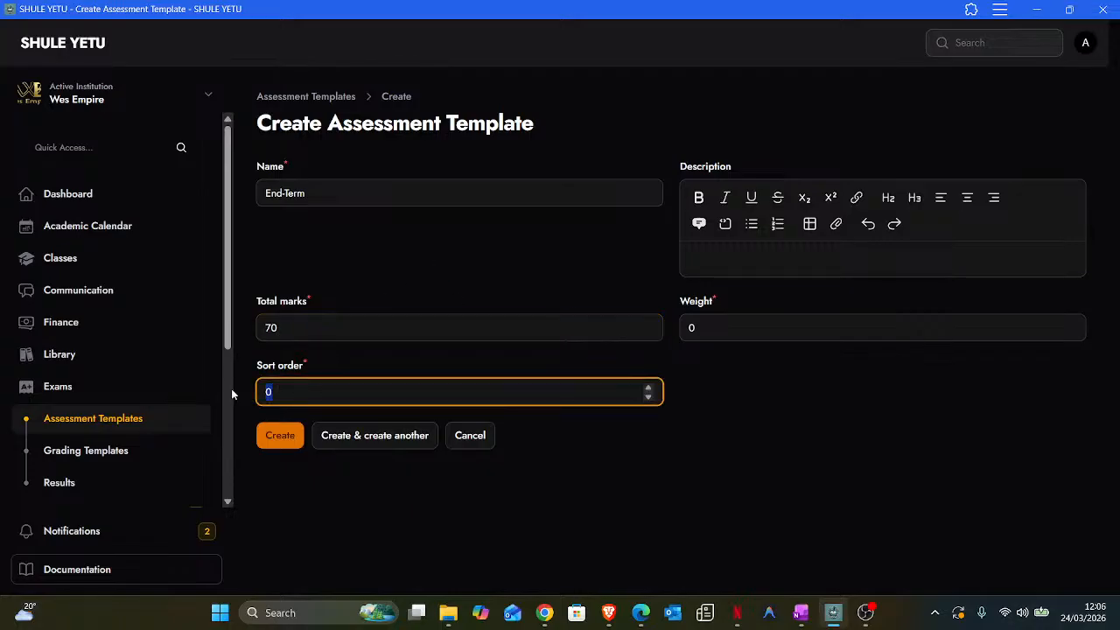
type("1")
left_click(283, 441)
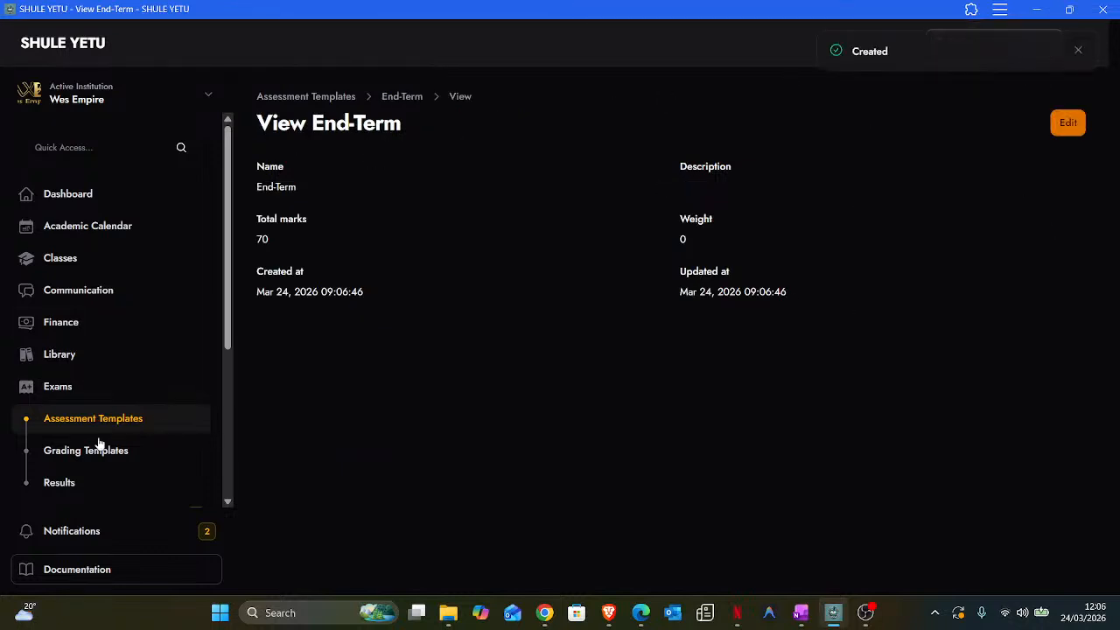
left_click(77, 420)
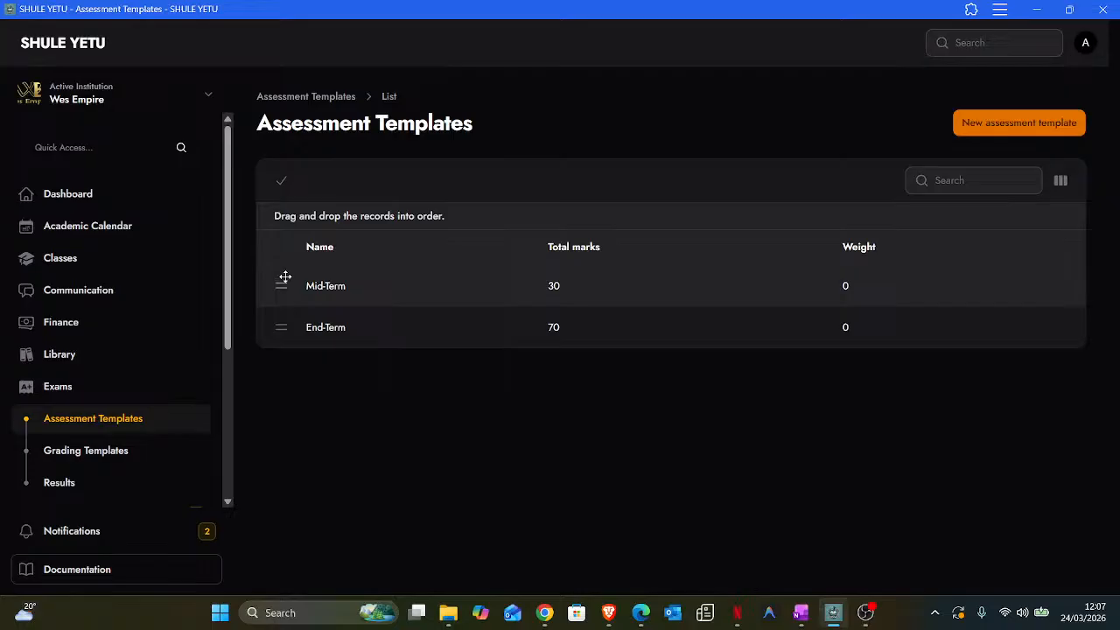
- Finish reordering the templates and go to the still-empty Teachers list
left_click(282, 181)
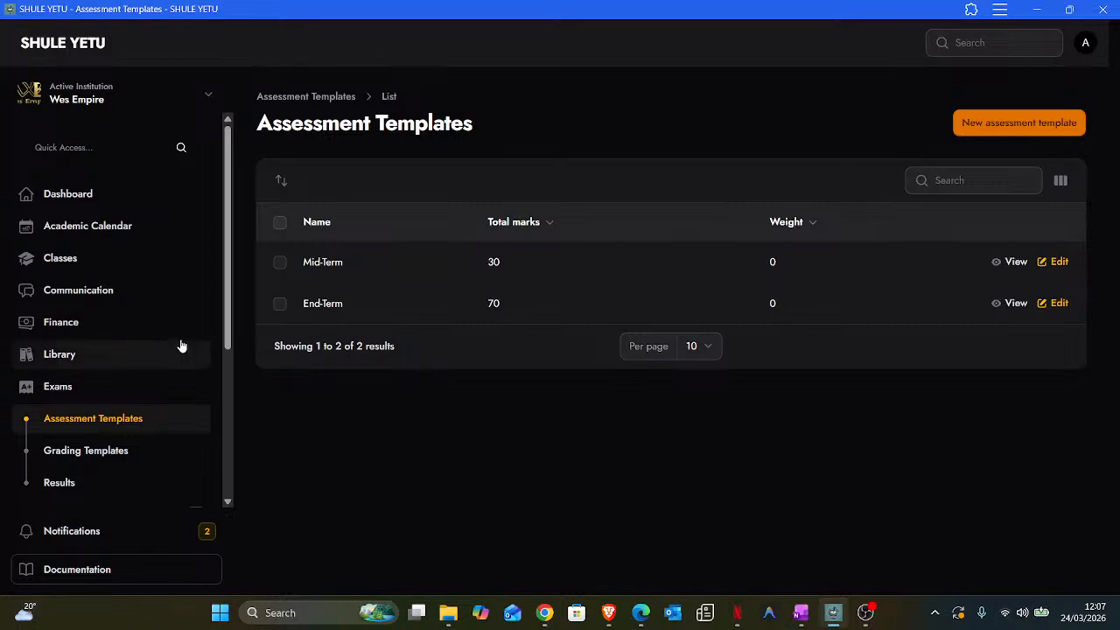
scroll(180, 345, "down", 5)
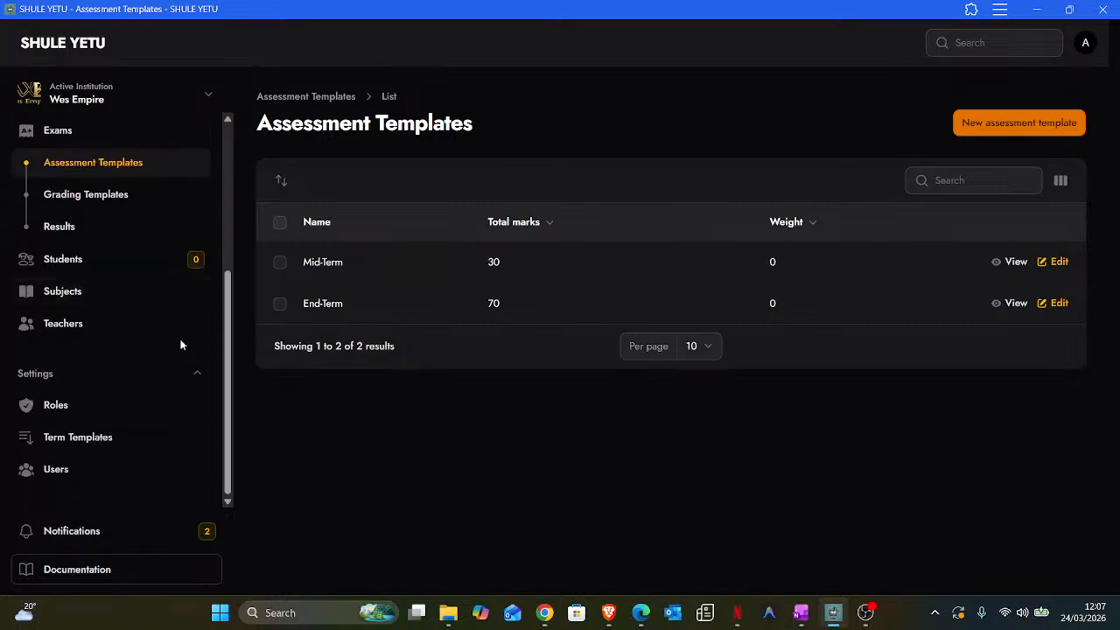
scroll(149, 351, "up", 5)
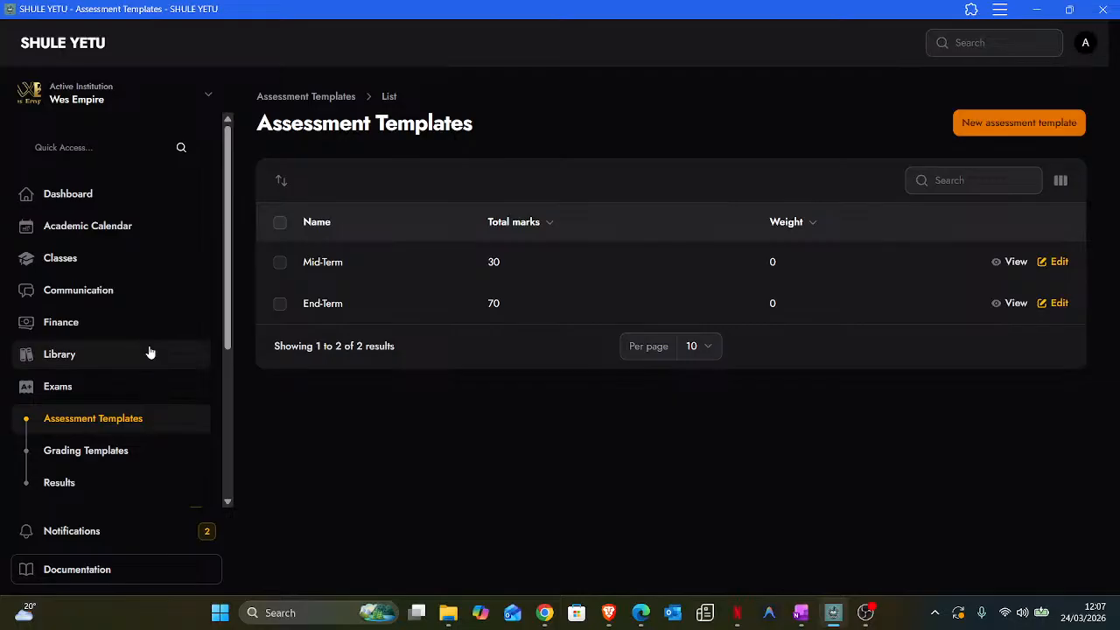
scroll(149, 351, "down", 5)
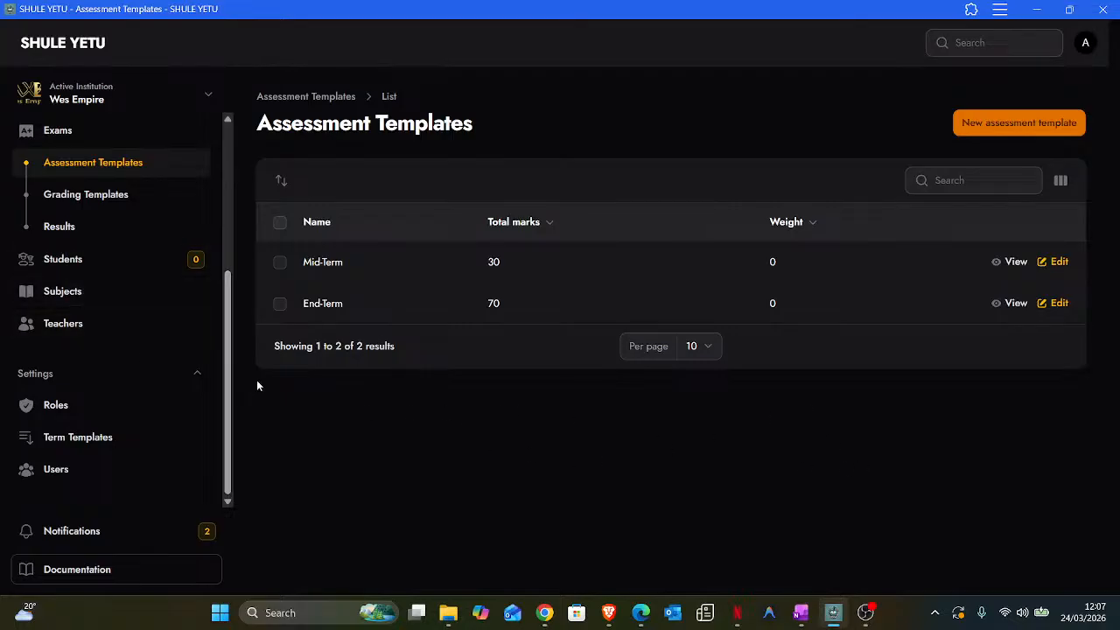
left_click(57, 328)
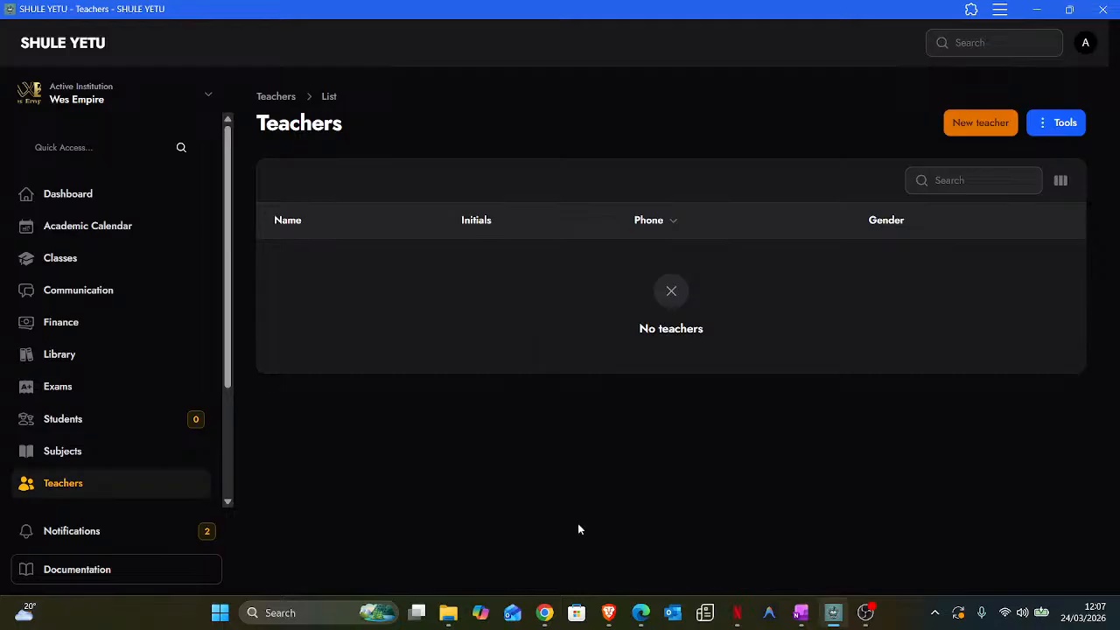
- Start a new teacher with the teacher's name, initials, phone number and Male gender
left_click(982, 123)
left_click(318, 193)
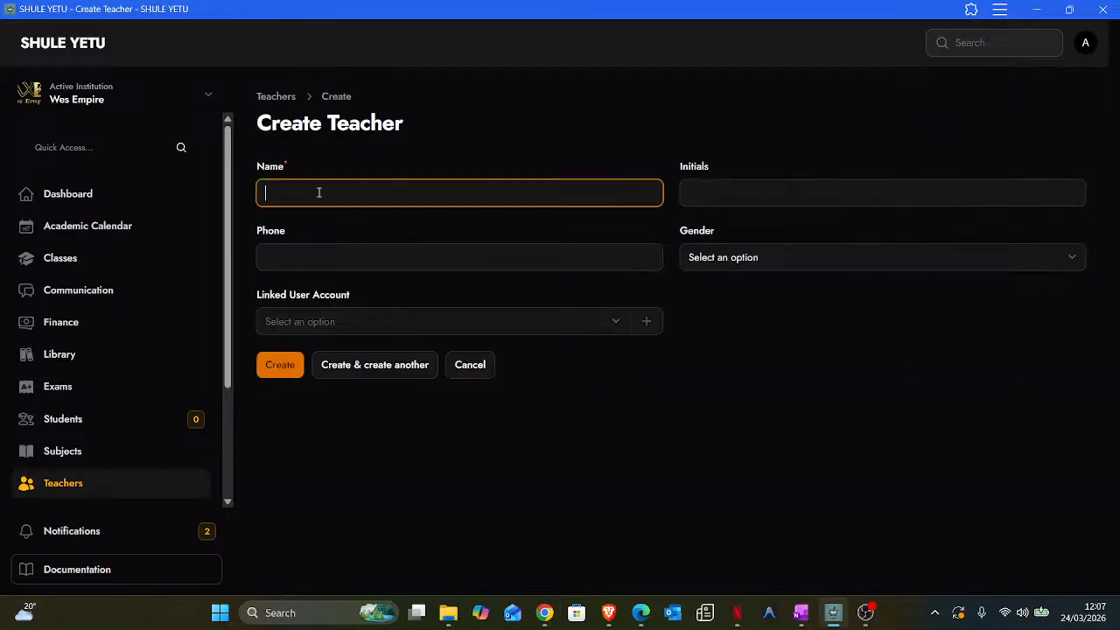
type("Wes")
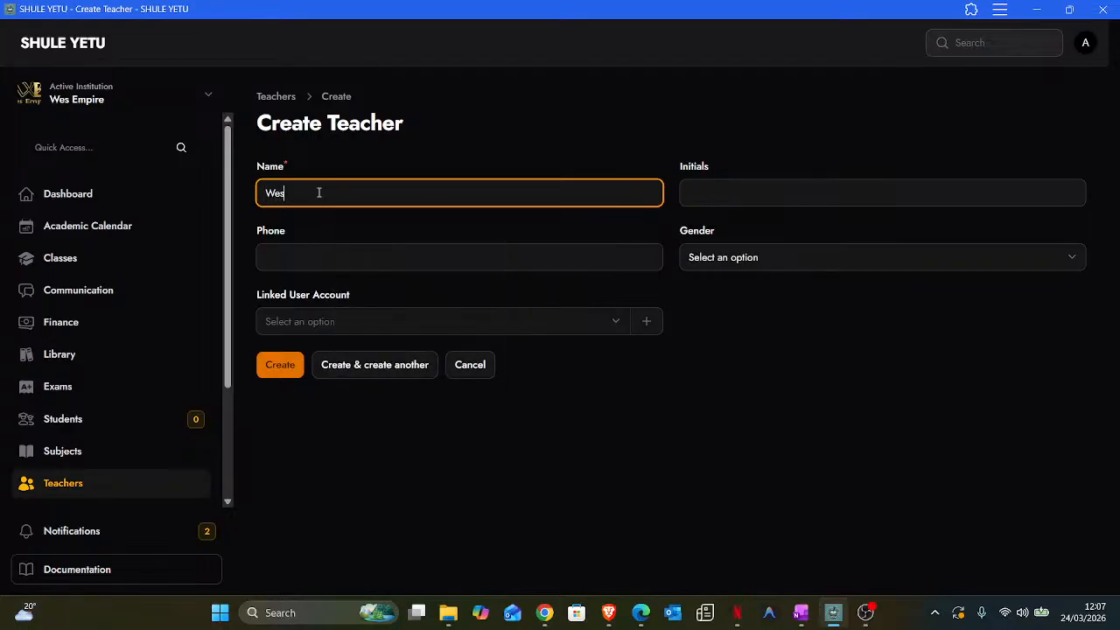
type("ley")
left_click(744, 195)
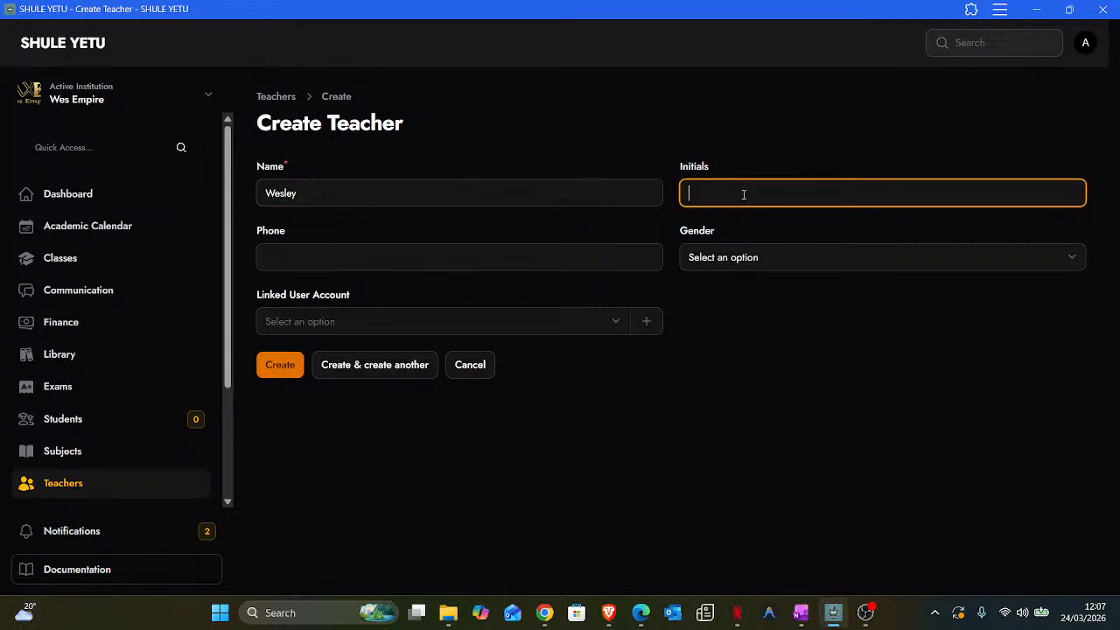
type("W")
left_click(509, 259)
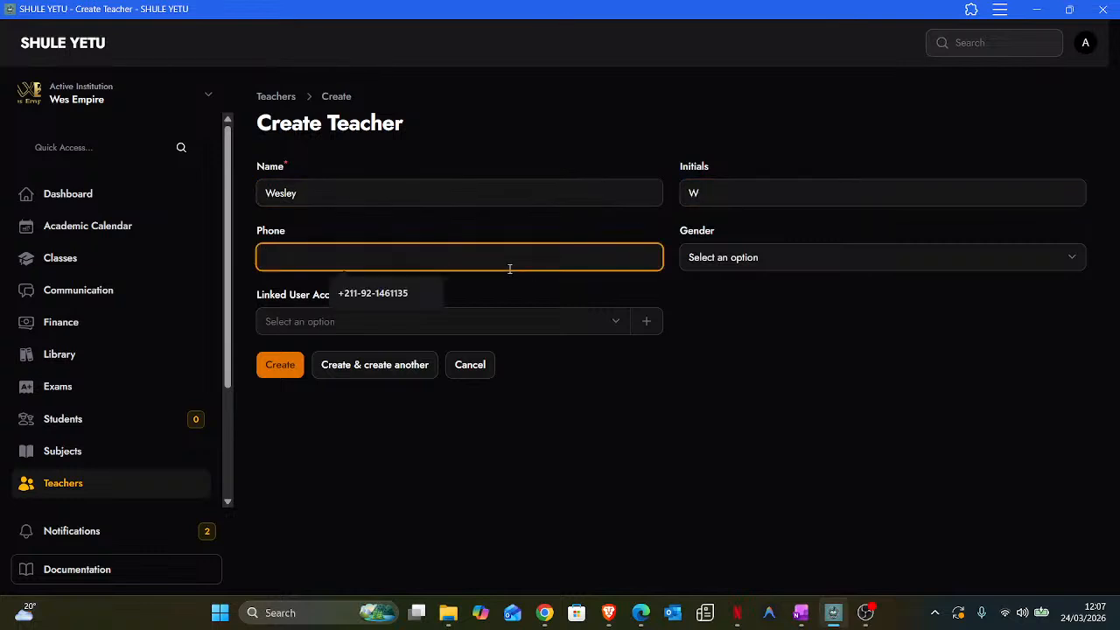
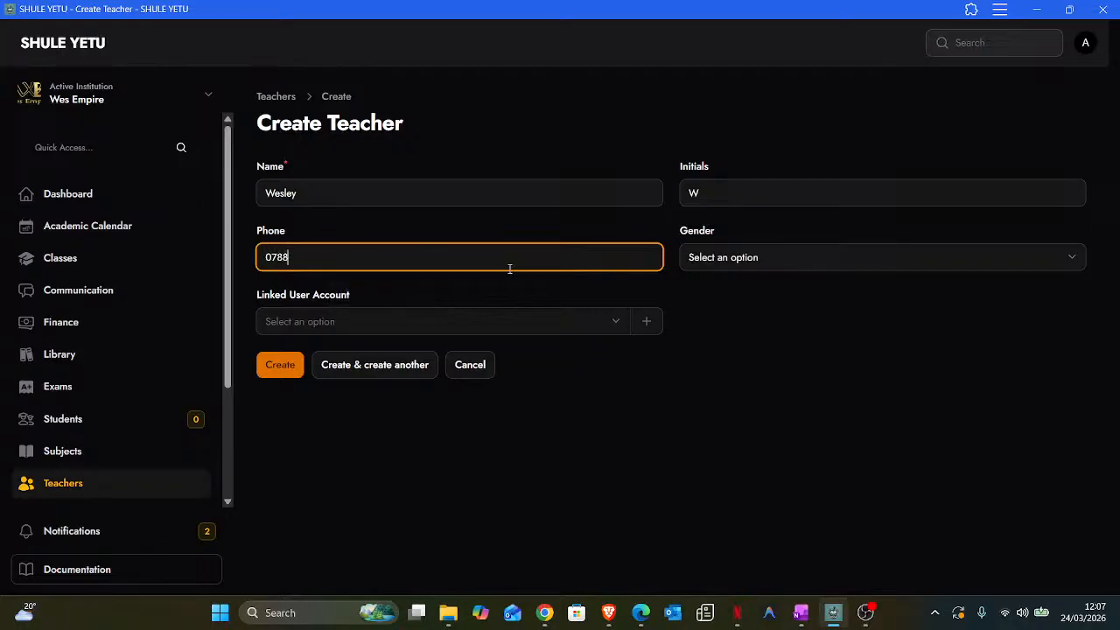
left_click(766, 257)
left_click(725, 304)
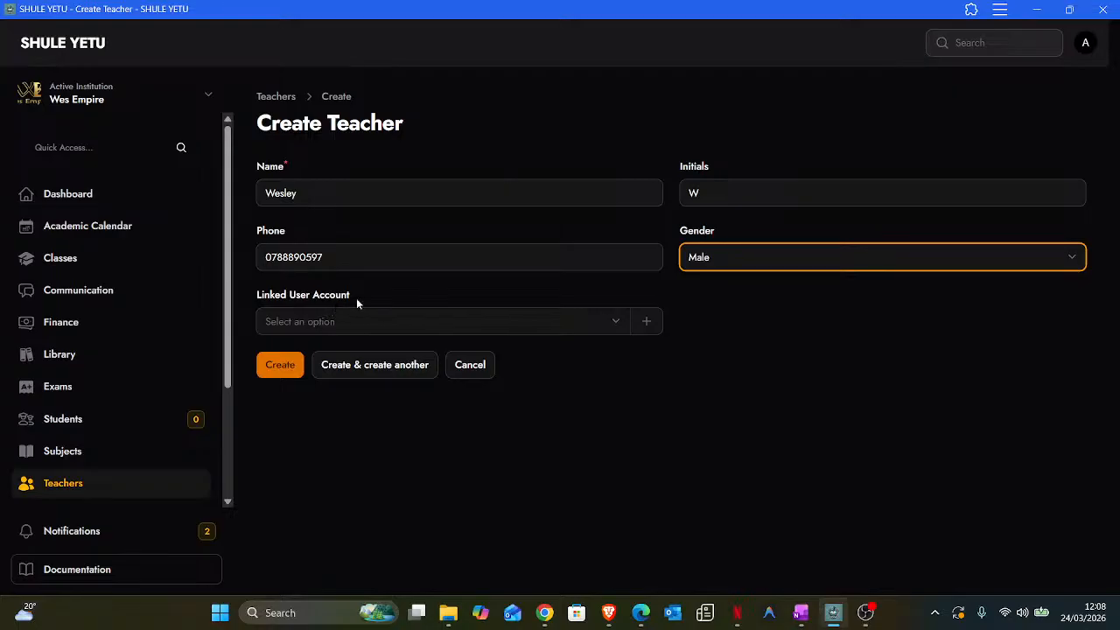
left_click_drag(355, 298, 259, 297)
left_click(315, 298)
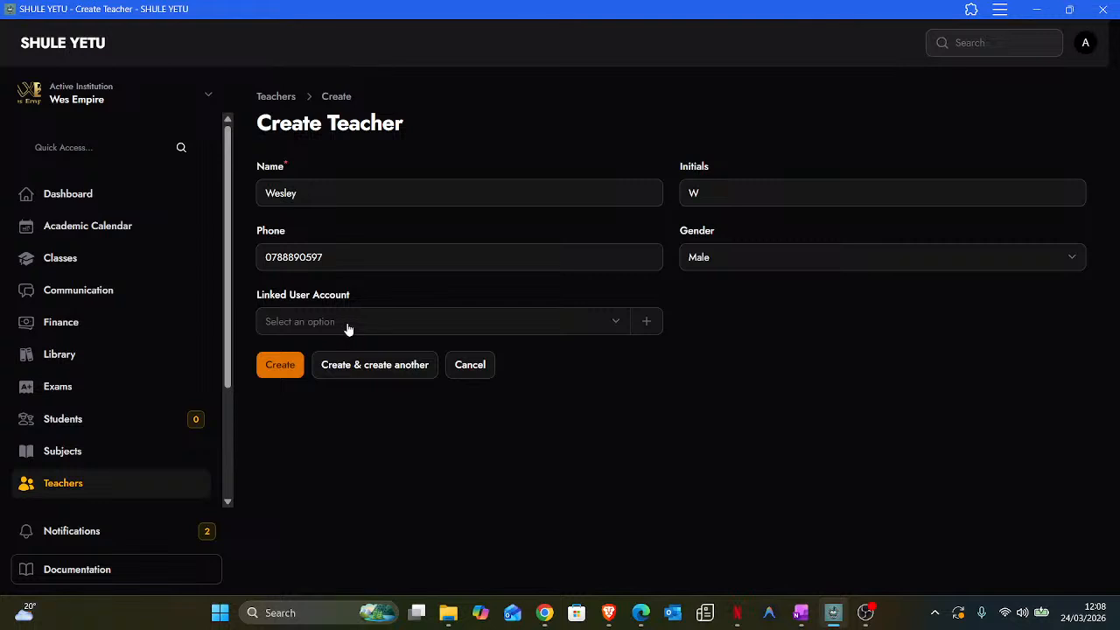
- Create and link a user account with the teacher's name, e-mail and password, then save the teacher
left_click(647, 324)
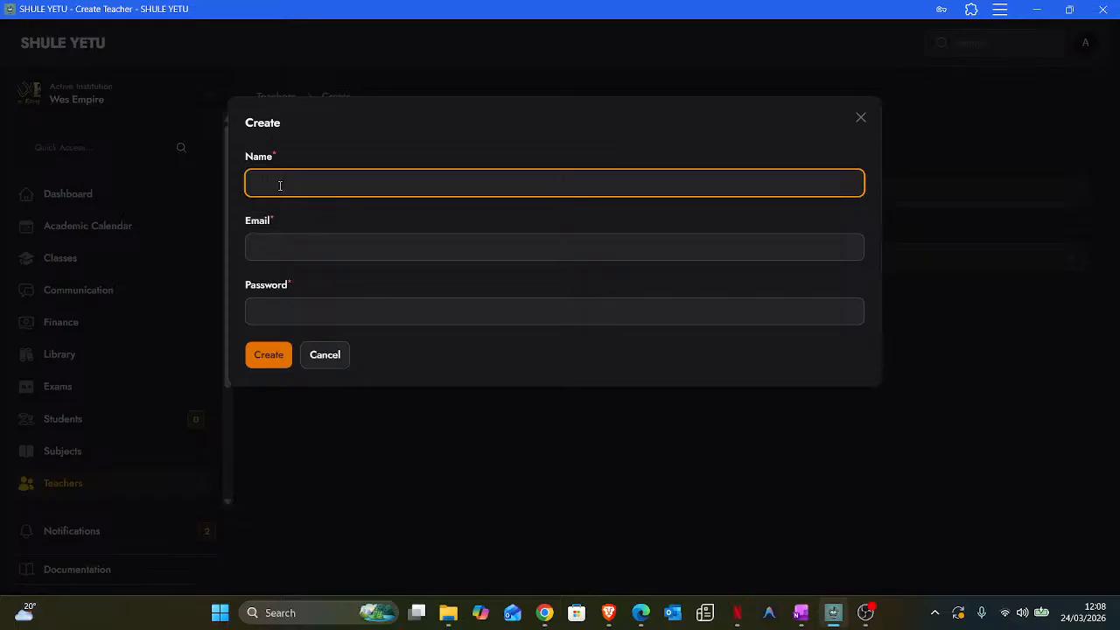
type("Wesley")
left_click(278, 247)
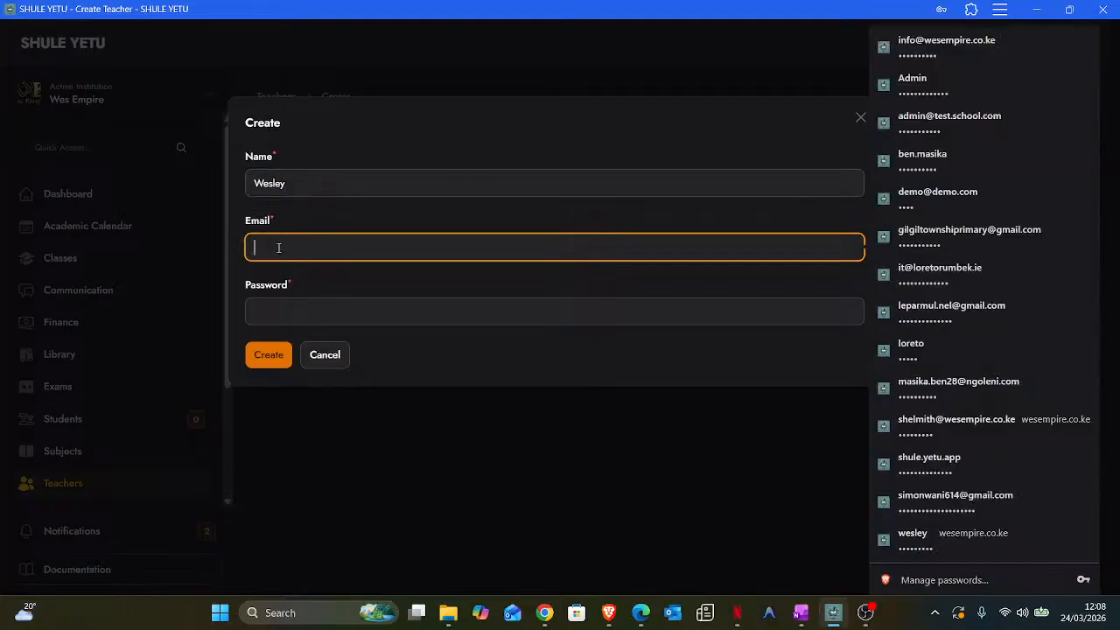
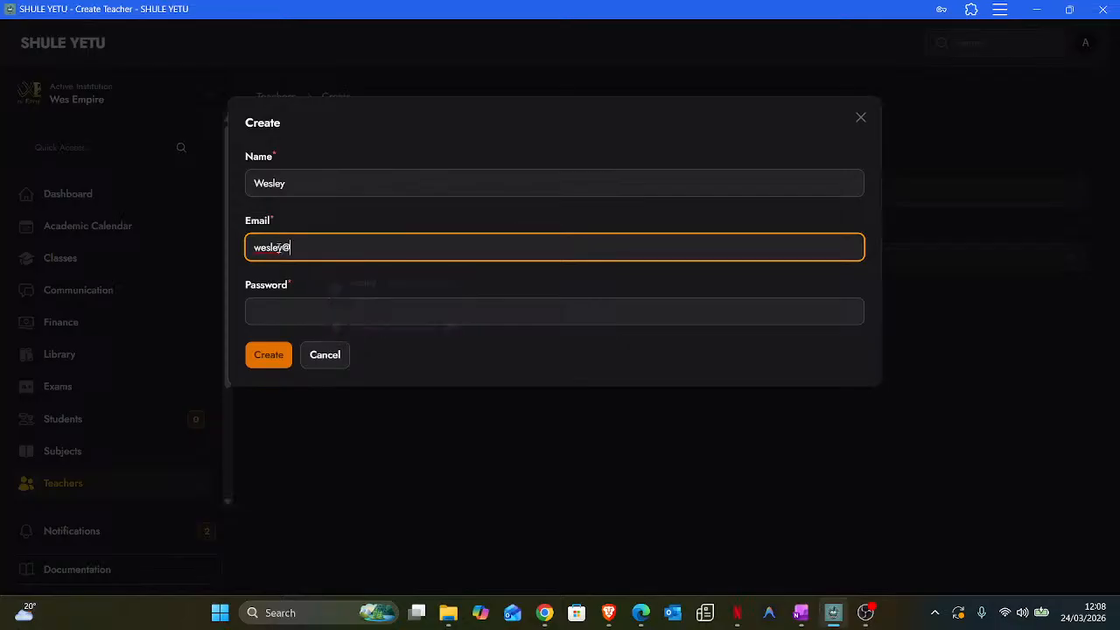
left_click(310, 304)
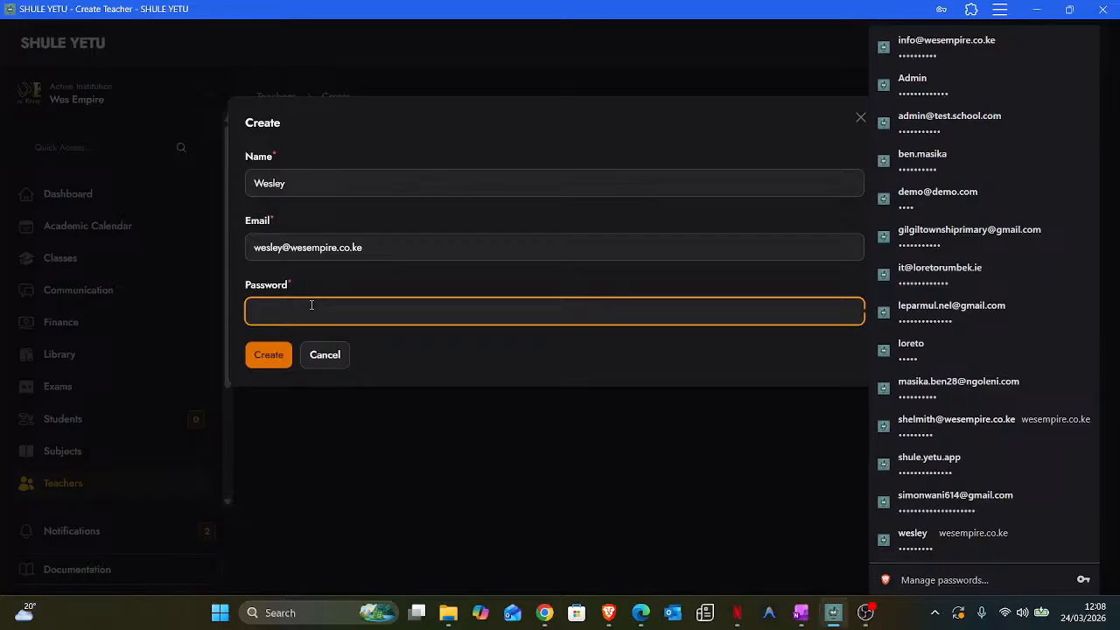
type("•••••")
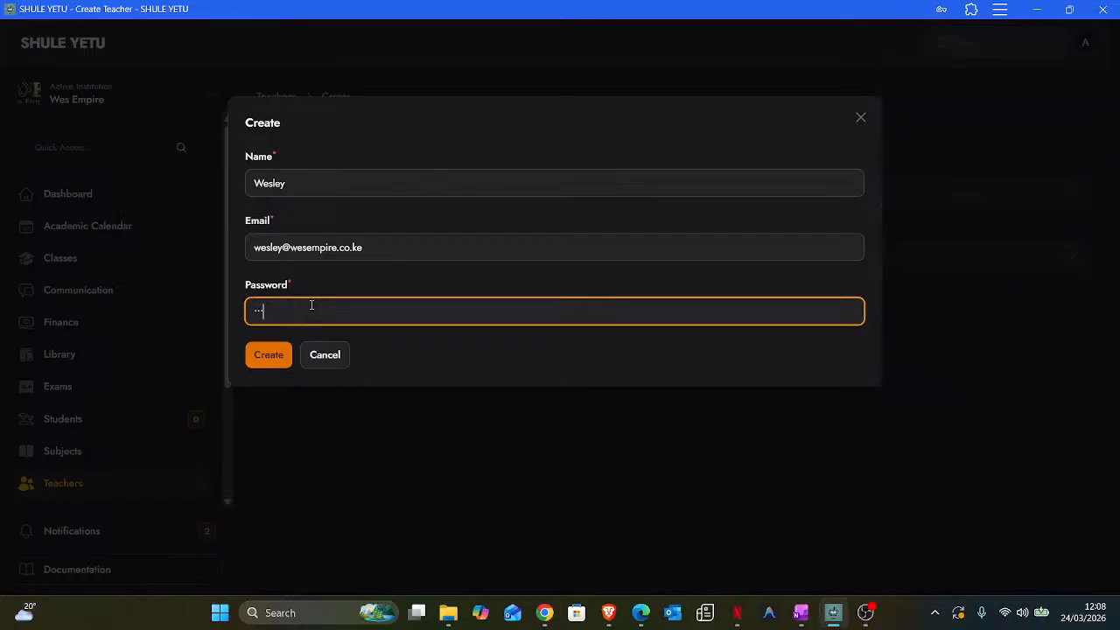
type("•••••")
left_click(276, 356)
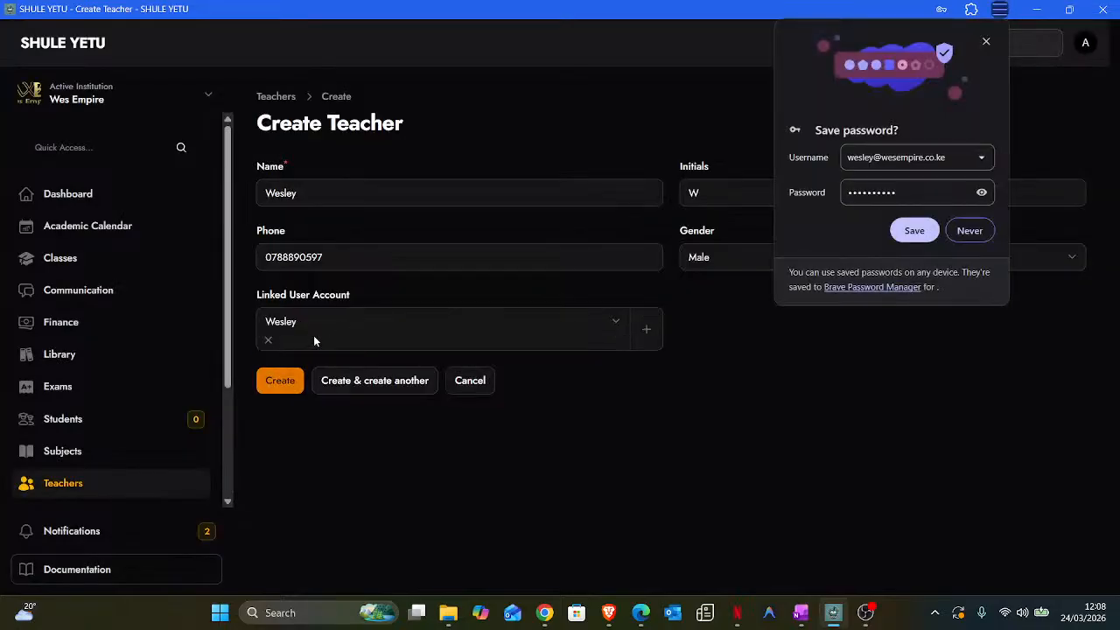
left_click(986, 42)
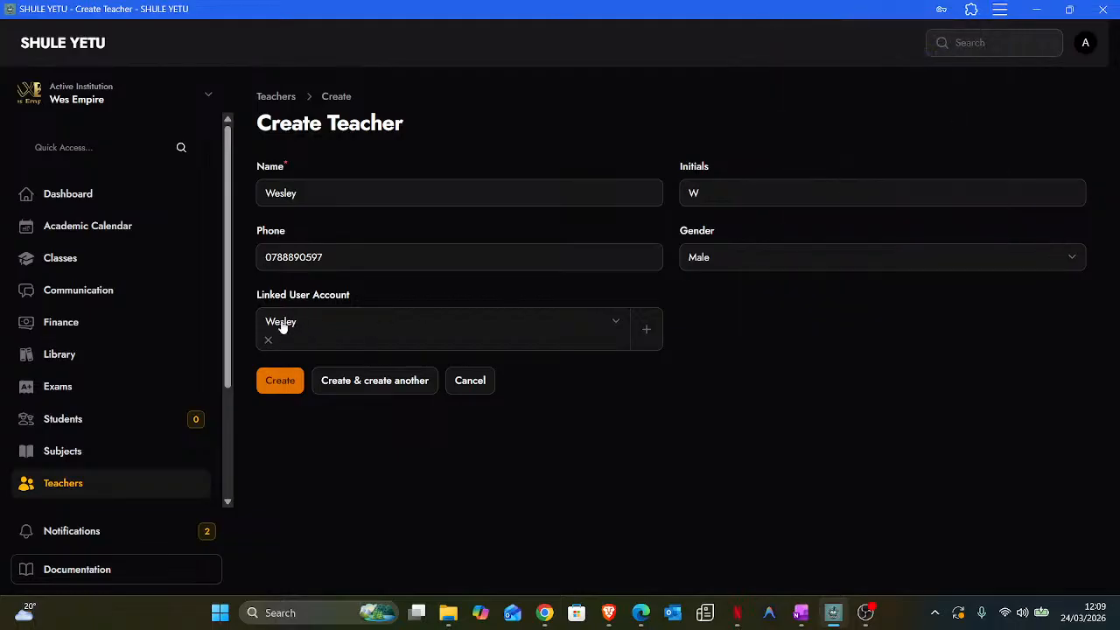
left_click(279, 385)
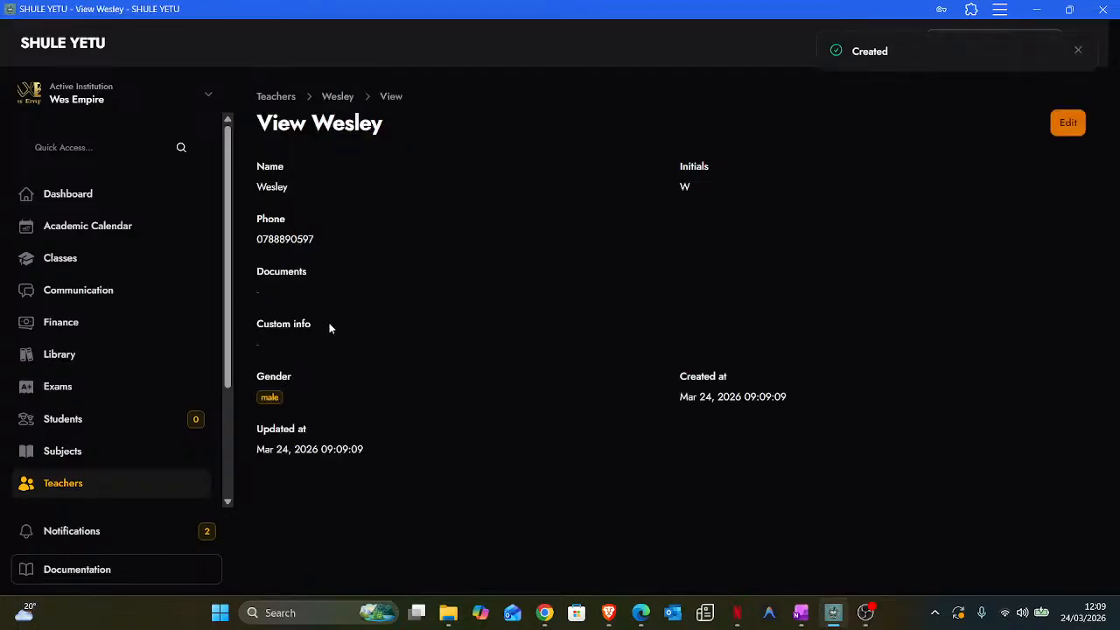
- Return to the Teachers list showing the newly saved male teacher
left_click(88, 496)
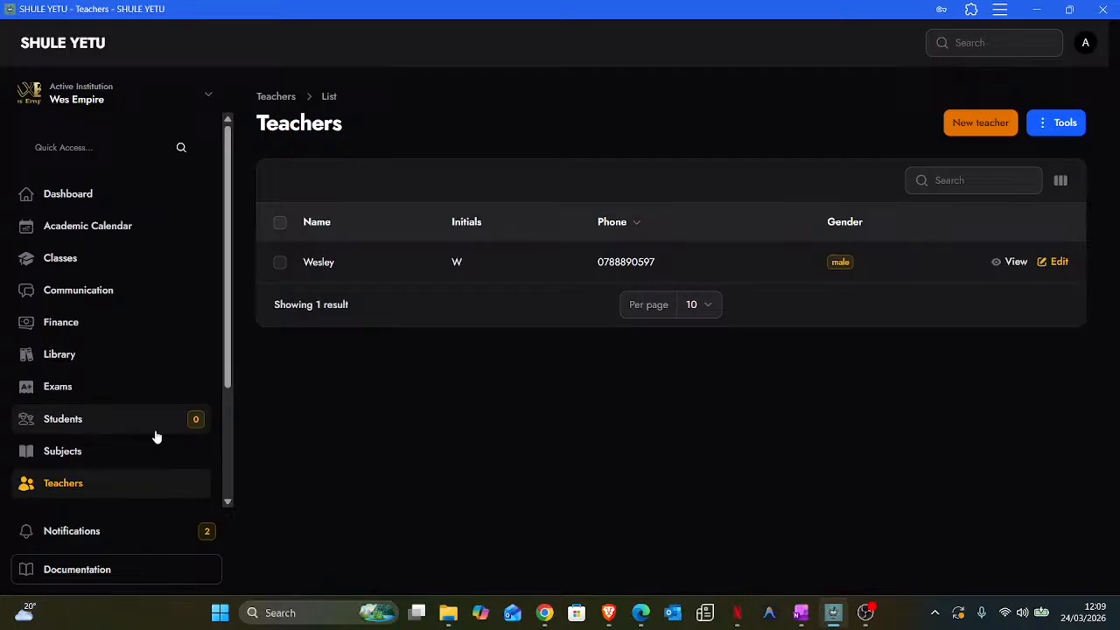
- Open Class Assignments for academic year 2026, Term 1
left_click(84, 272)
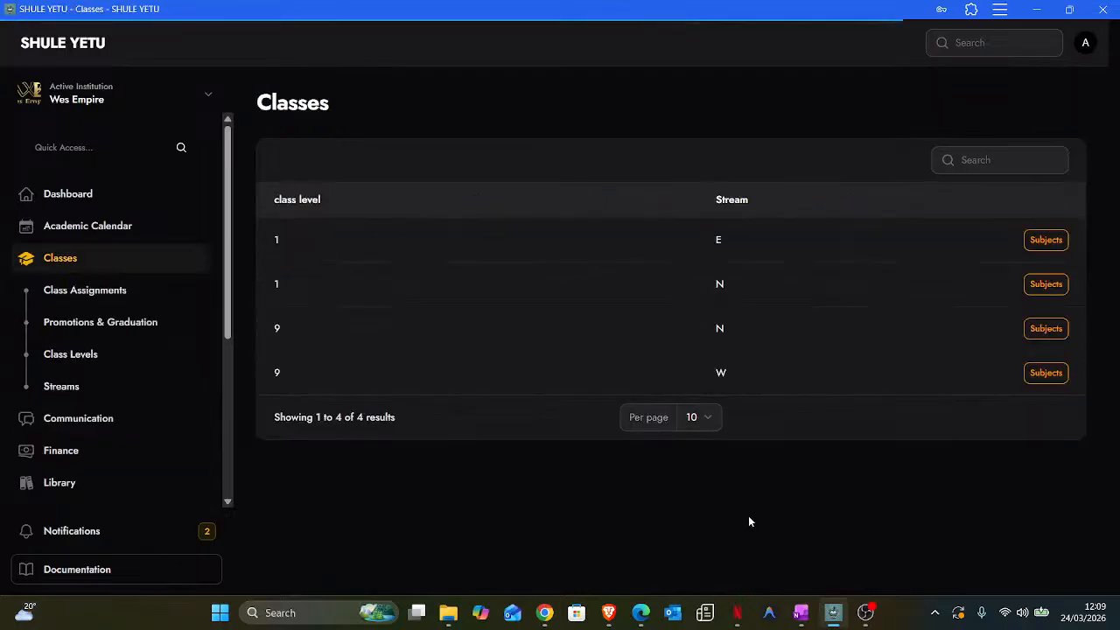
left_click(71, 301)
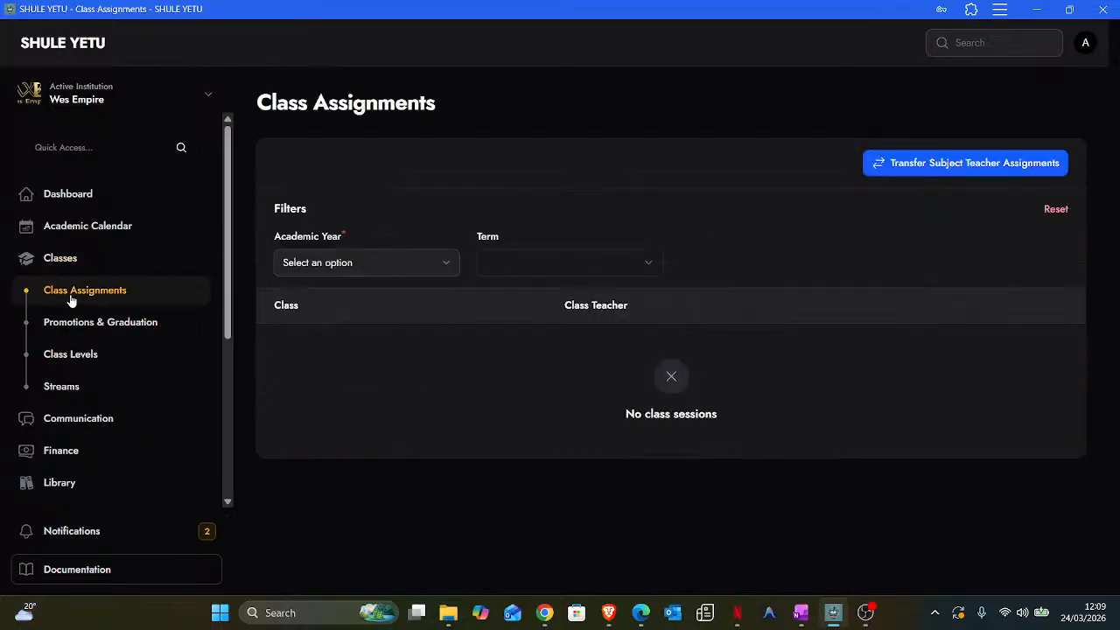
left_click(338, 268)
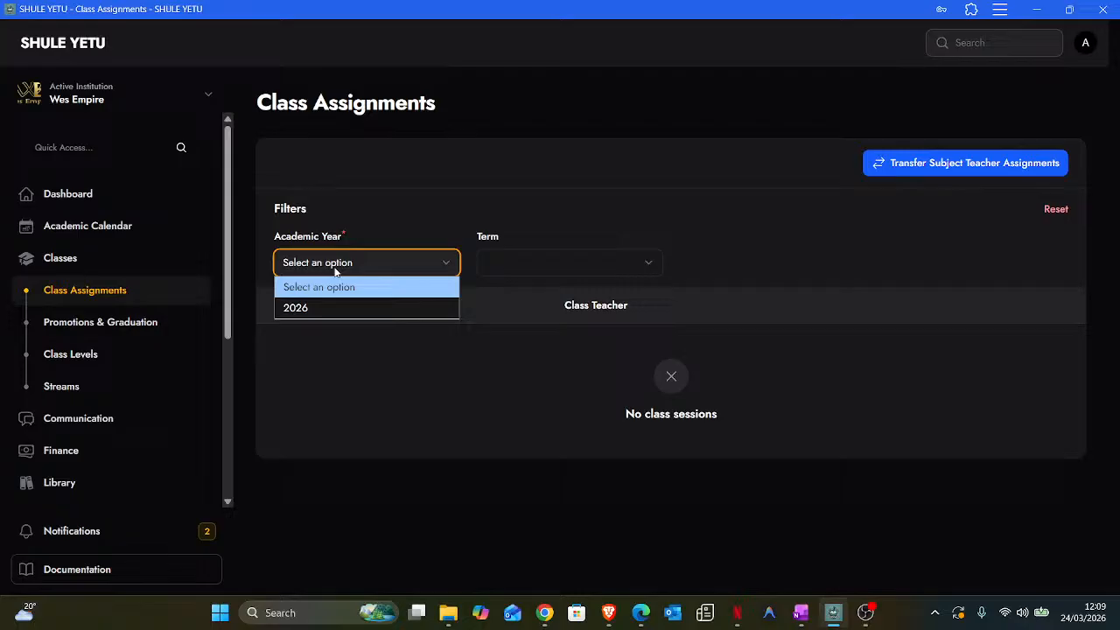
left_click(300, 307)
left_click(541, 264)
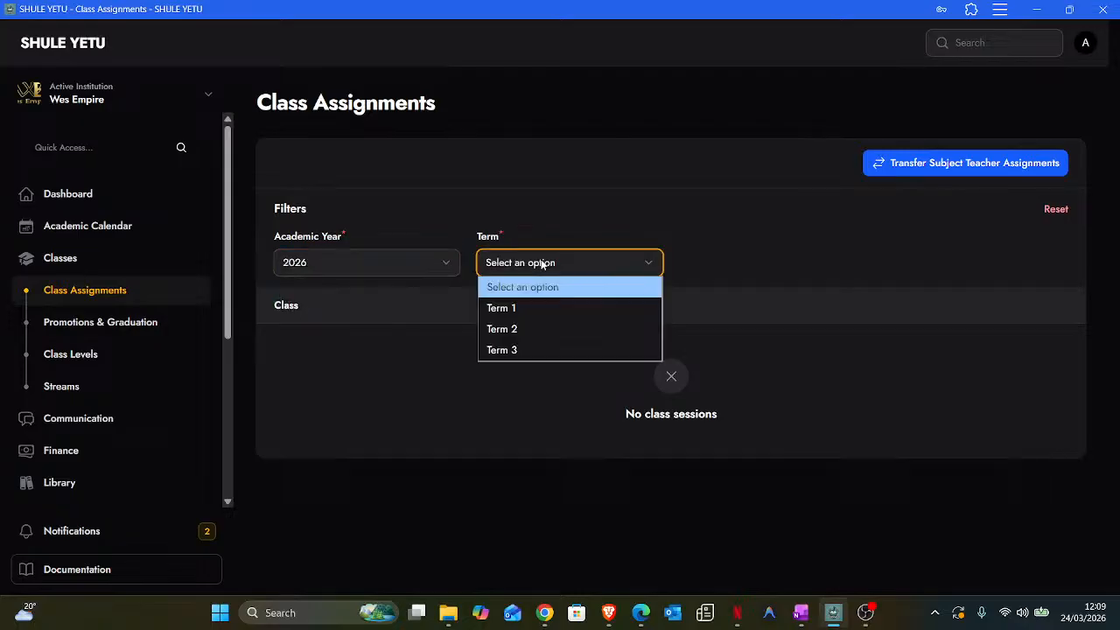
left_click(534, 309)
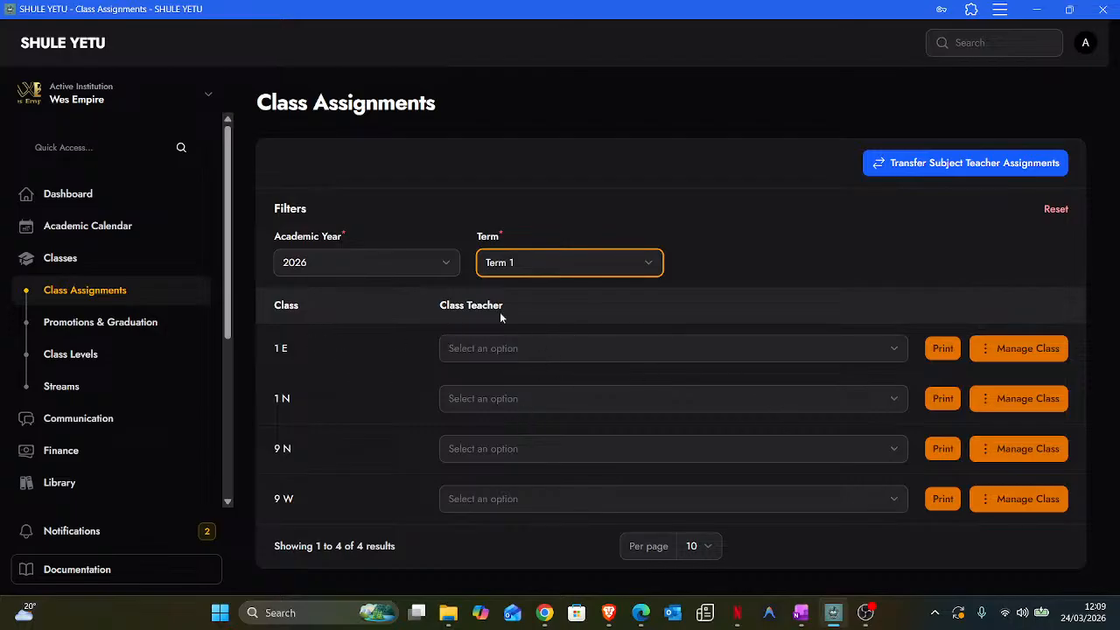
- Set the new teacher as class teacher of classes 1 E and 1 N
left_click(870, 355)
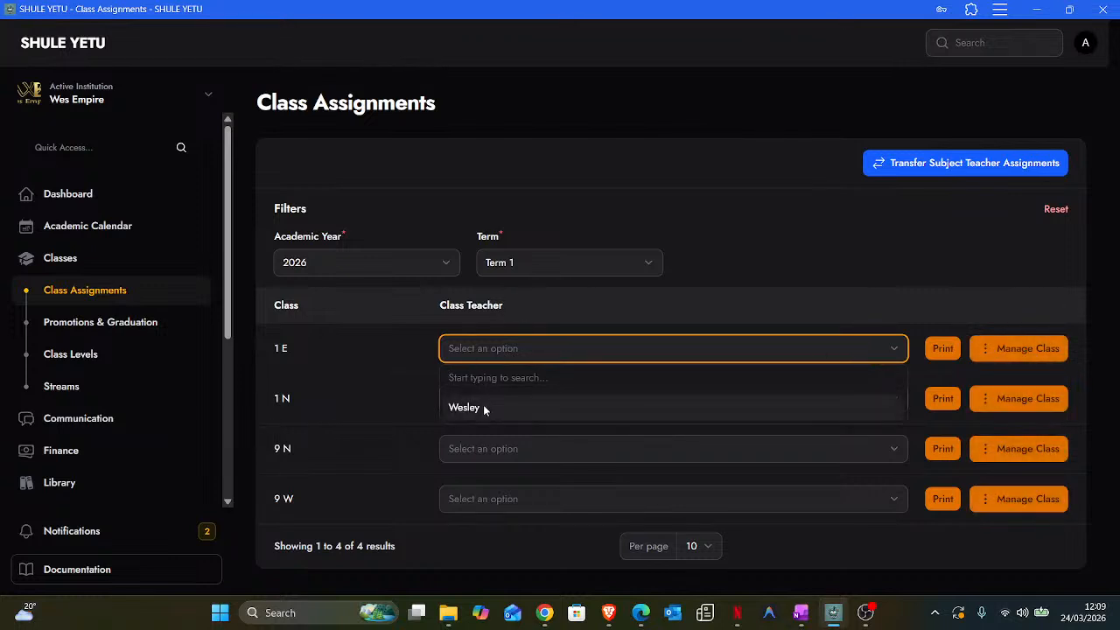
left_click(481, 409)
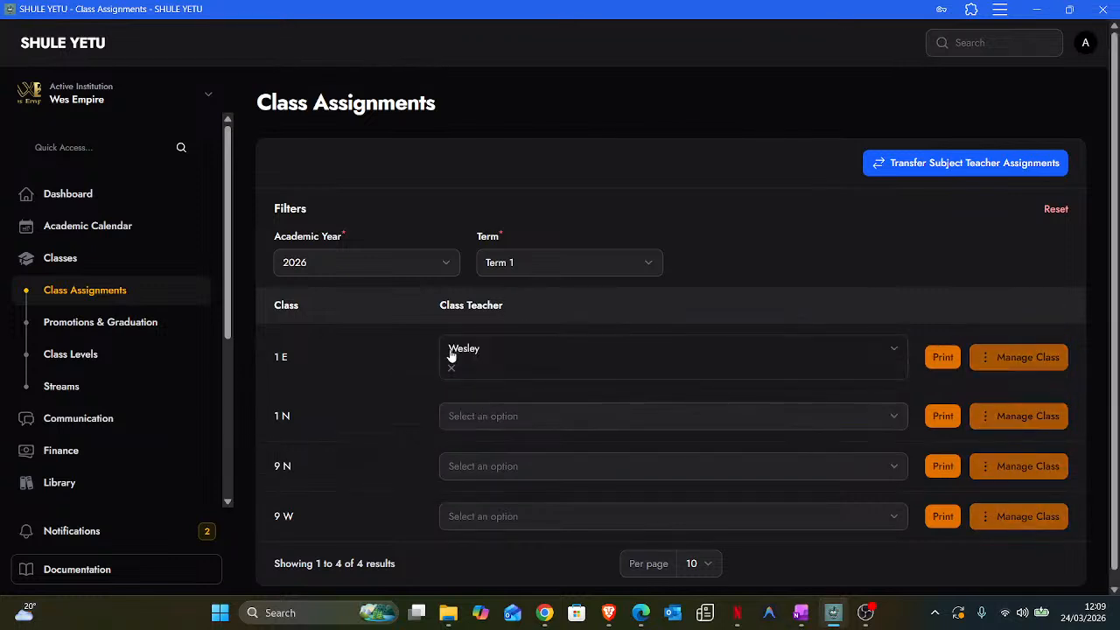
left_click(606, 424)
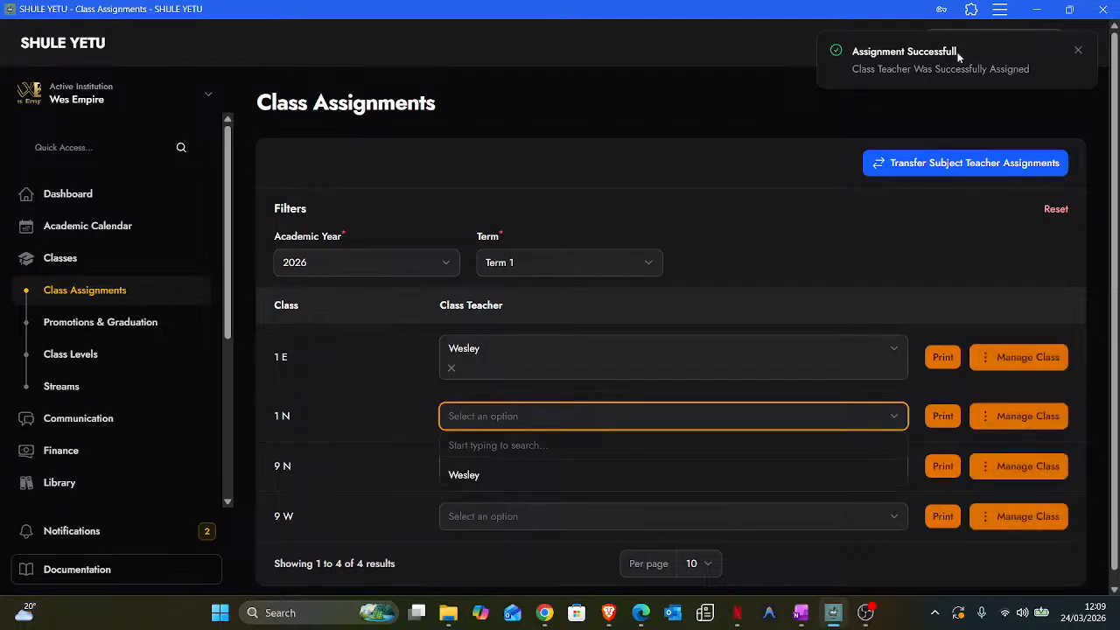
left_click_drag(958, 57, 852, 55)
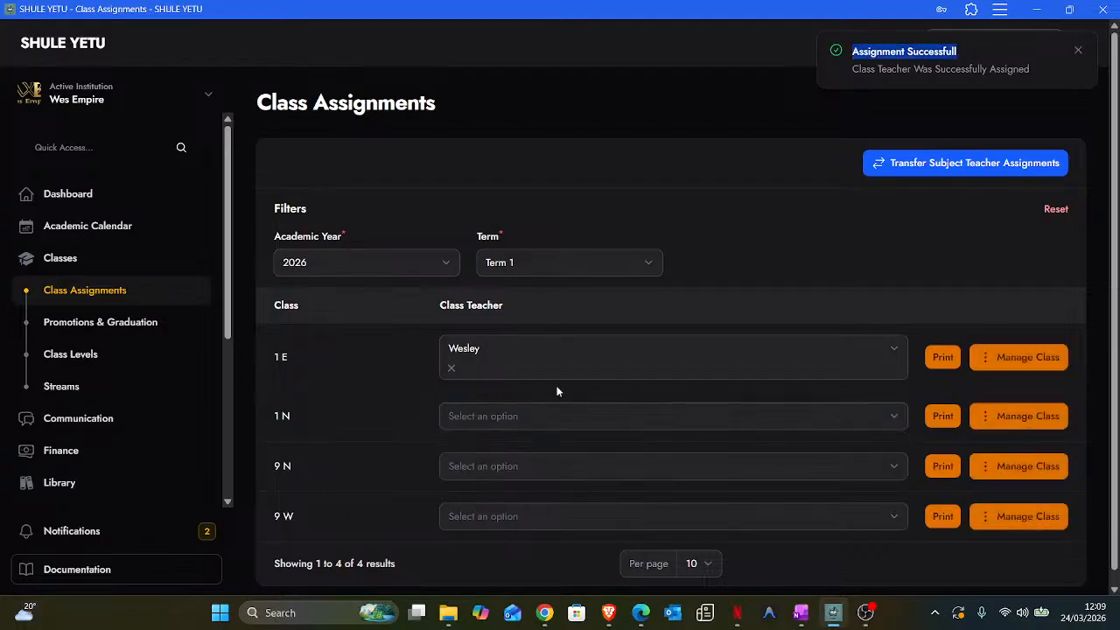
left_click(542, 418)
left_click(481, 481)
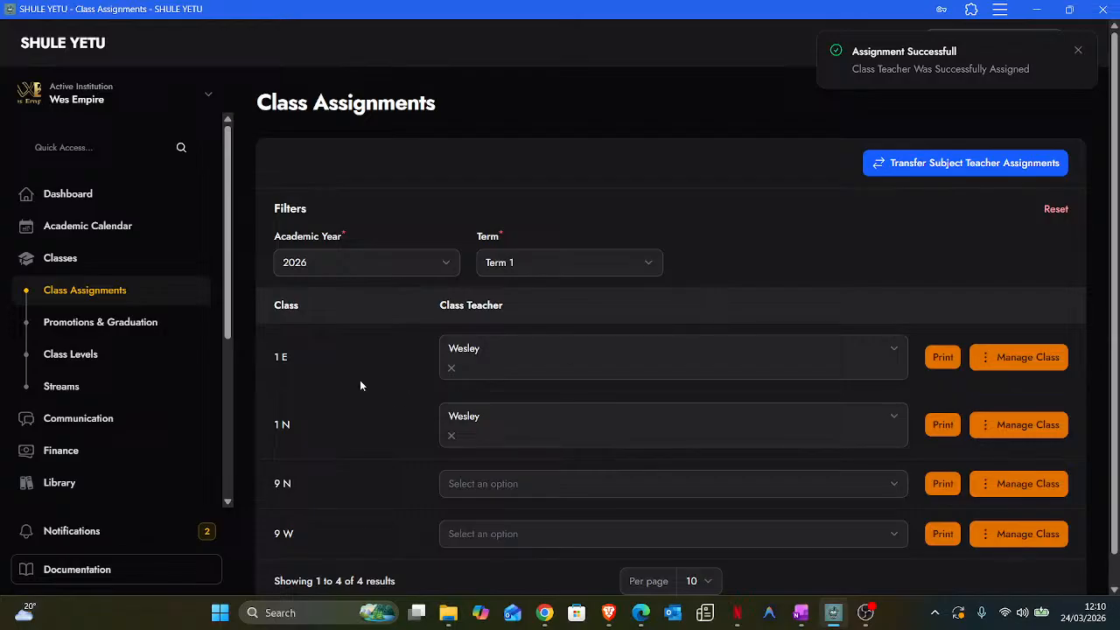
scroll(360, 379, "down", 1)
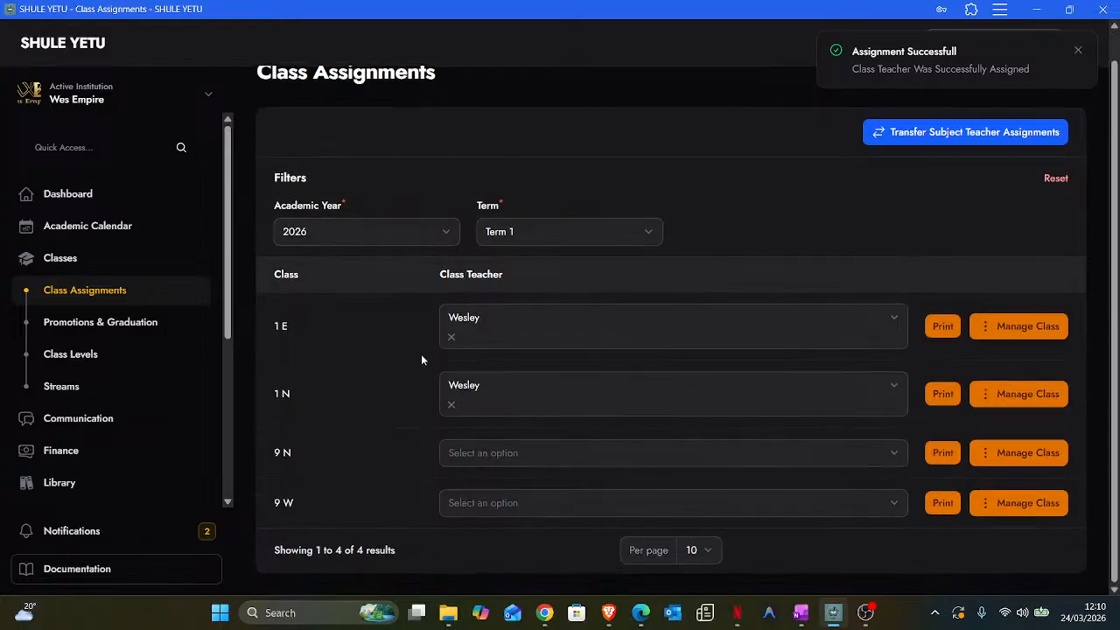
left_click(983, 336)
left_click(983, 336)
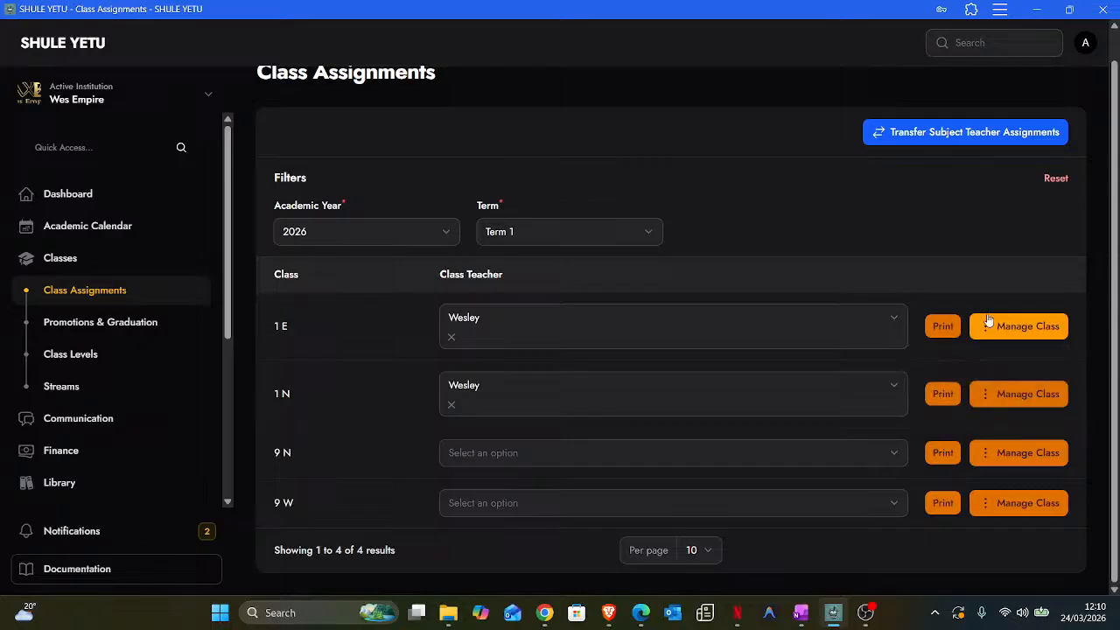
left_click(982, 338)
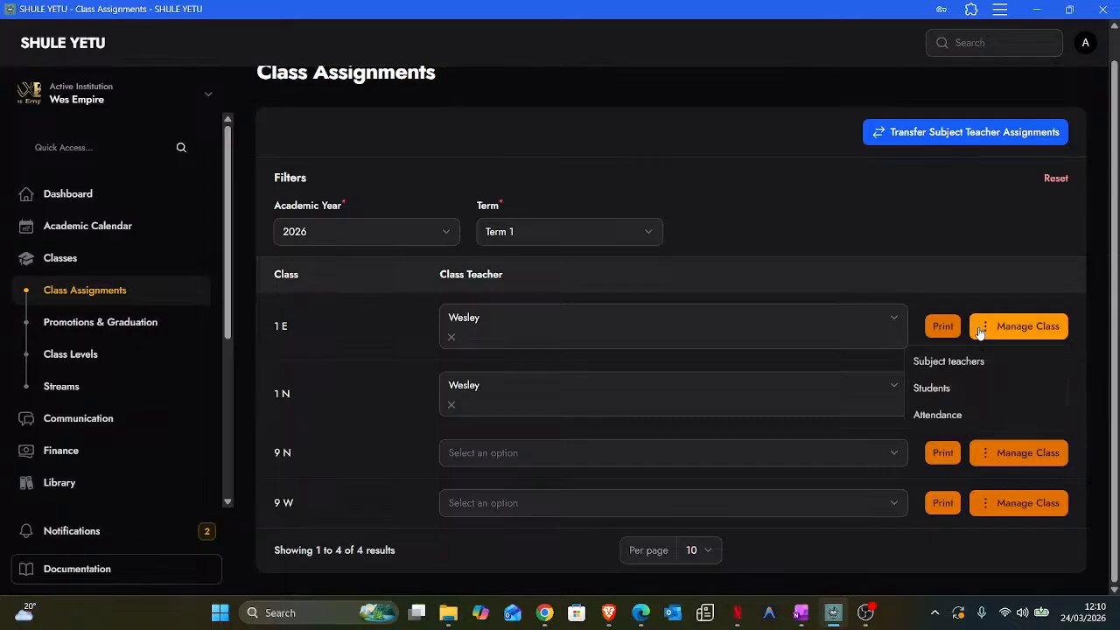
- Pick the new teacher as ICT subject teacher for class 1 E and submit
left_click(949, 367)
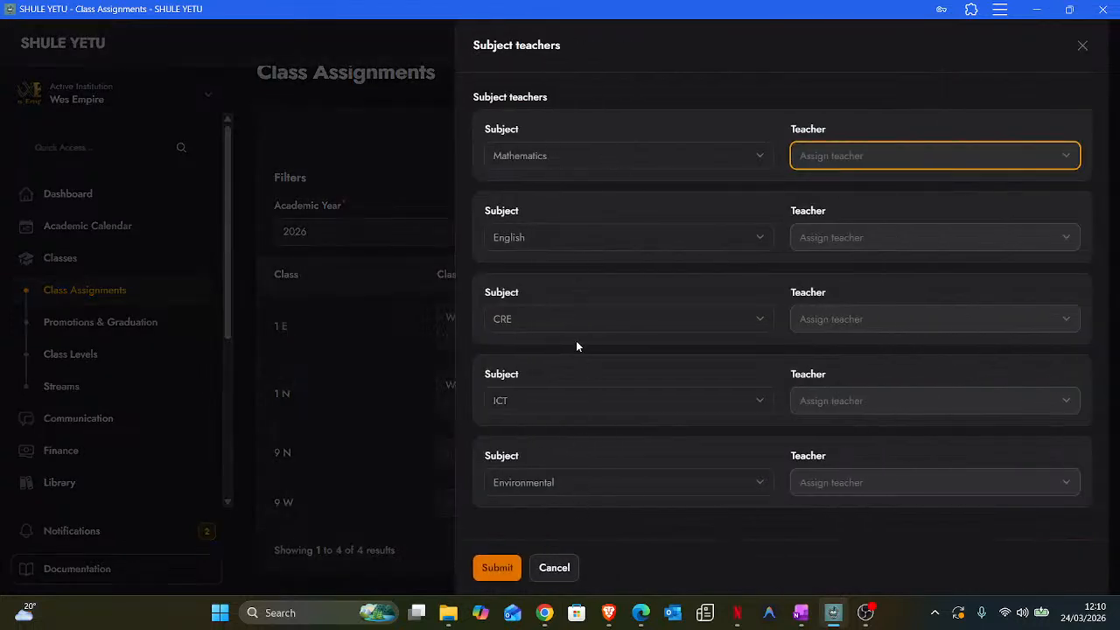
left_click(874, 401)
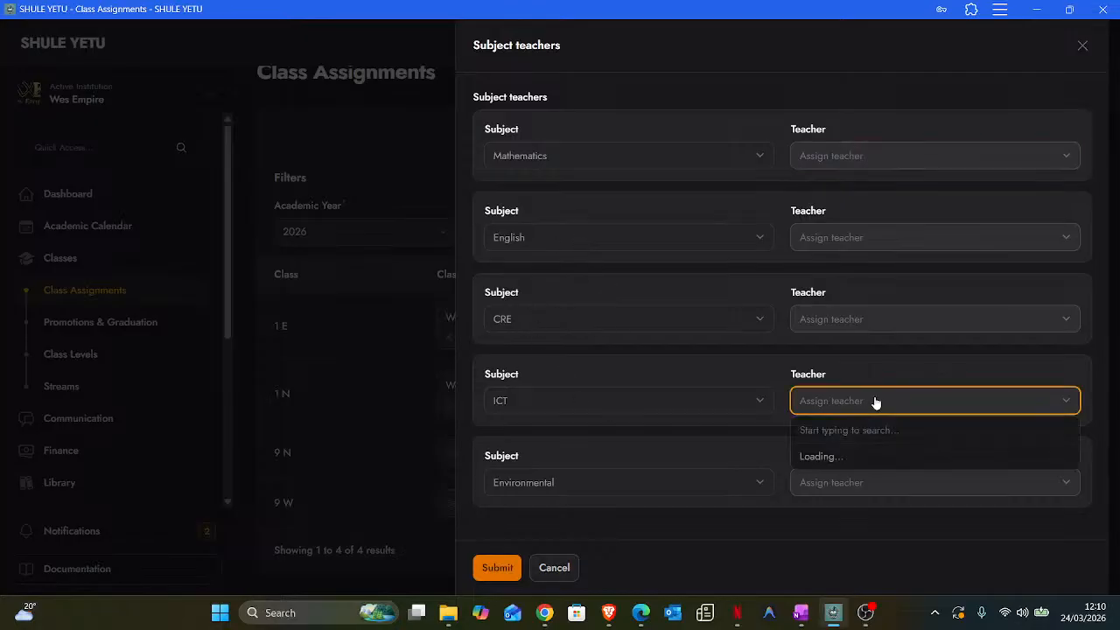
left_click(821, 460)
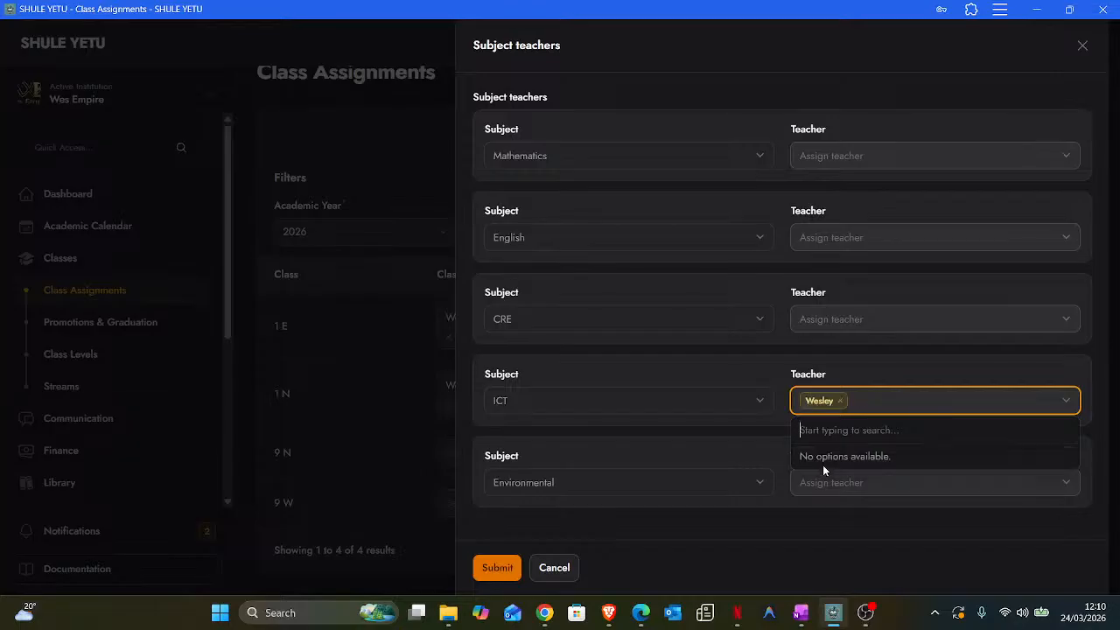
left_click(469, 387)
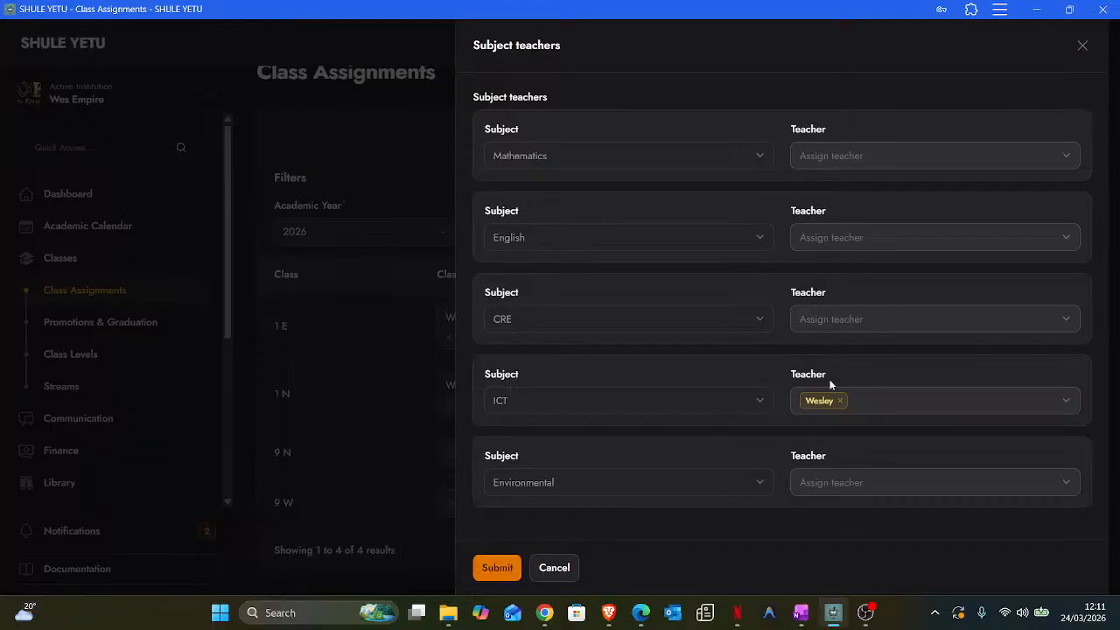
left_click(497, 568)
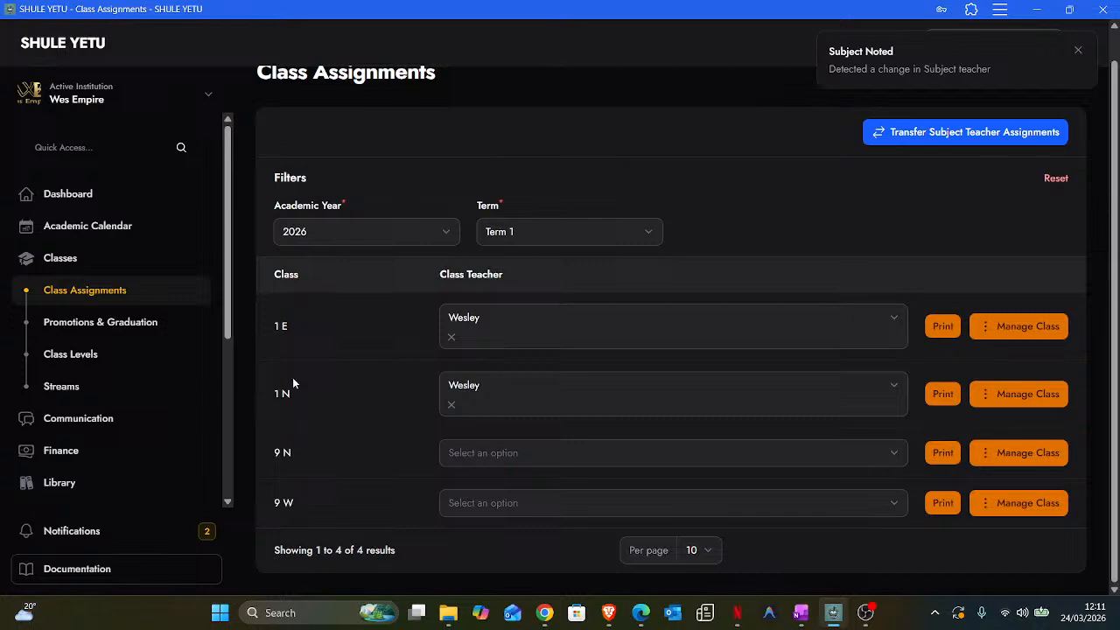
- Switch to the Dashboard from the sidebar
scroll(144, 432, "up", 1)
scroll(144, 432, "down", 1)
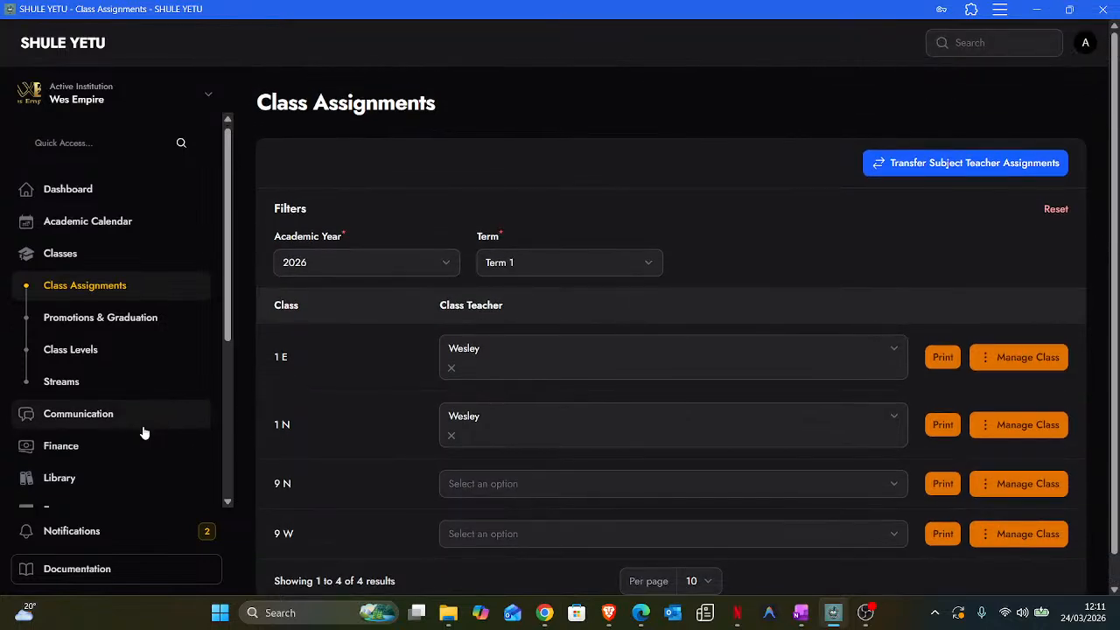
scroll(144, 432, "down", 3)
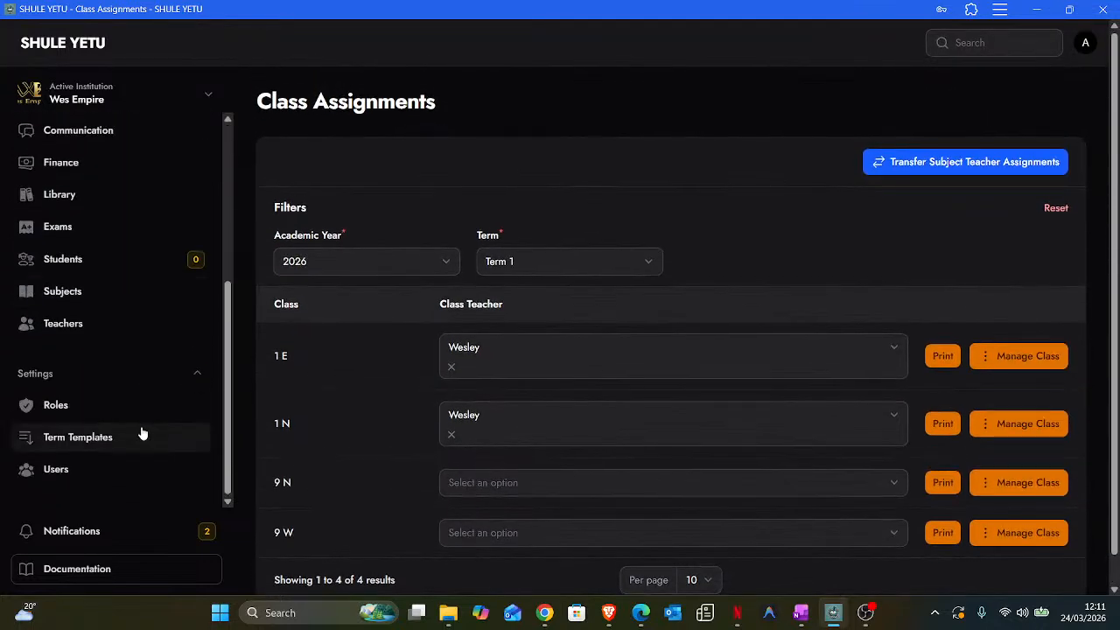
scroll(123, 376, "up", 5)
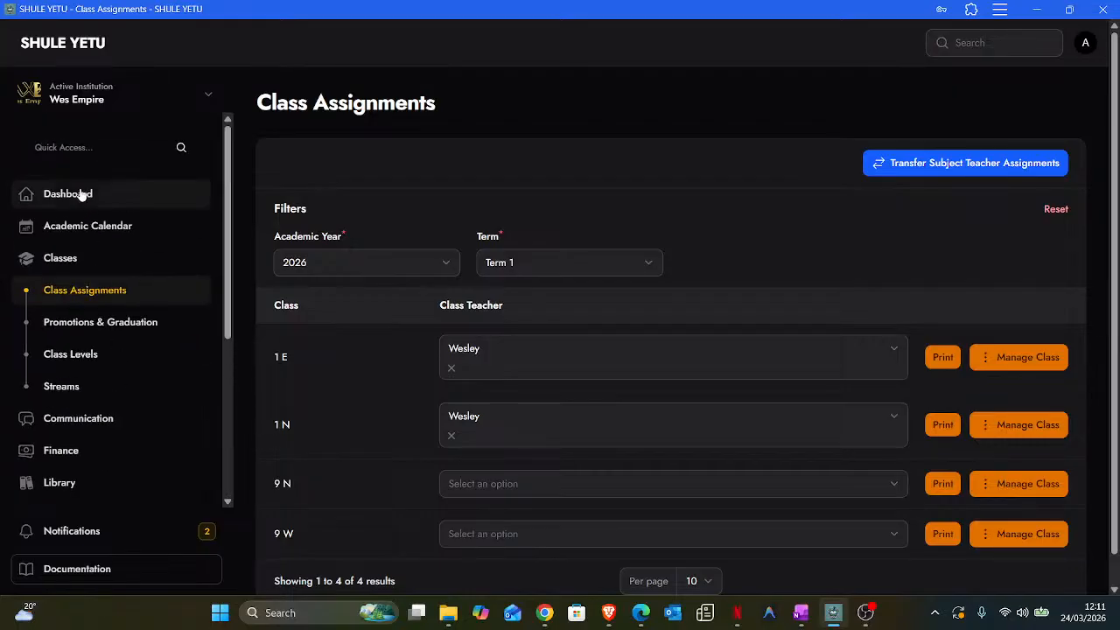
left_click(81, 194)
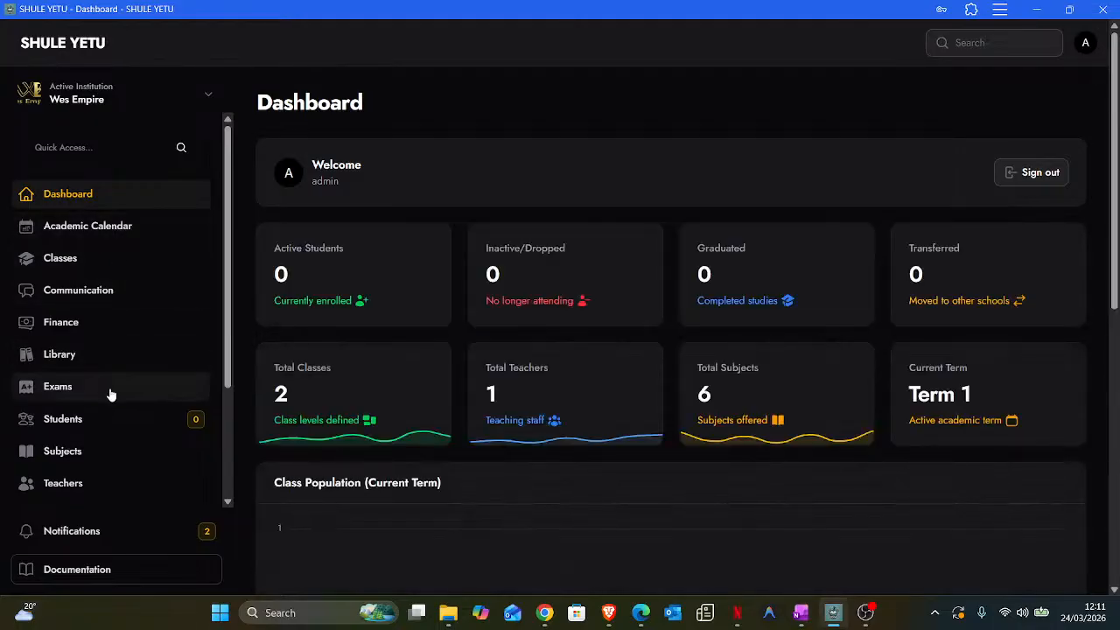
- Review the Dashboard: 1 teacher, 6 subjects, 2 classes, Term 1, no events or results
scroll(120, 436, "down", 1)
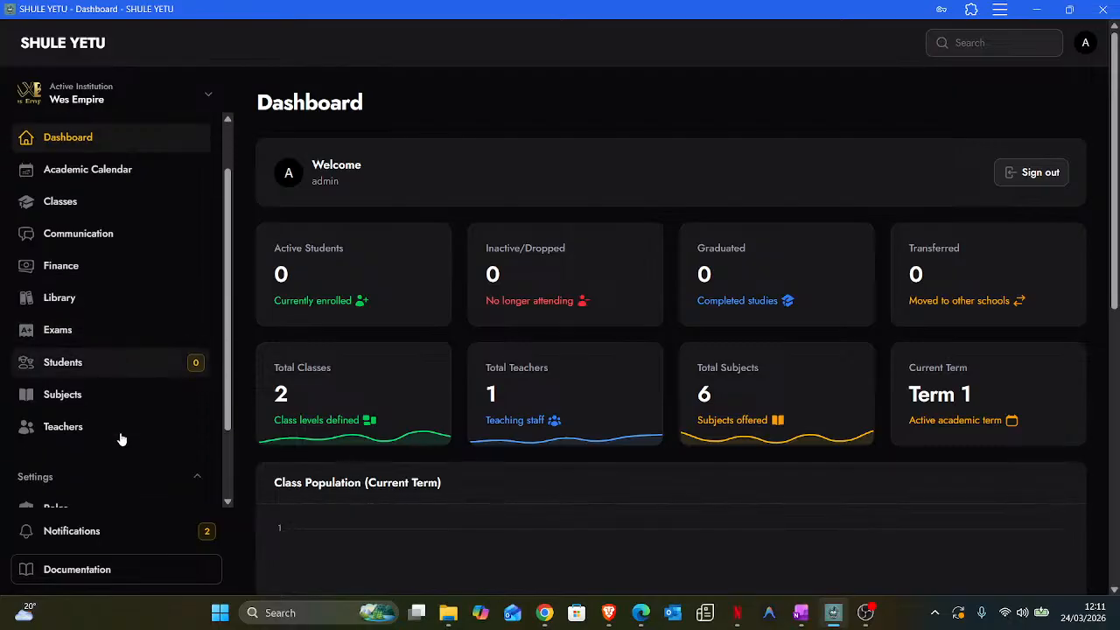
scroll(121, 382, "down", 1)
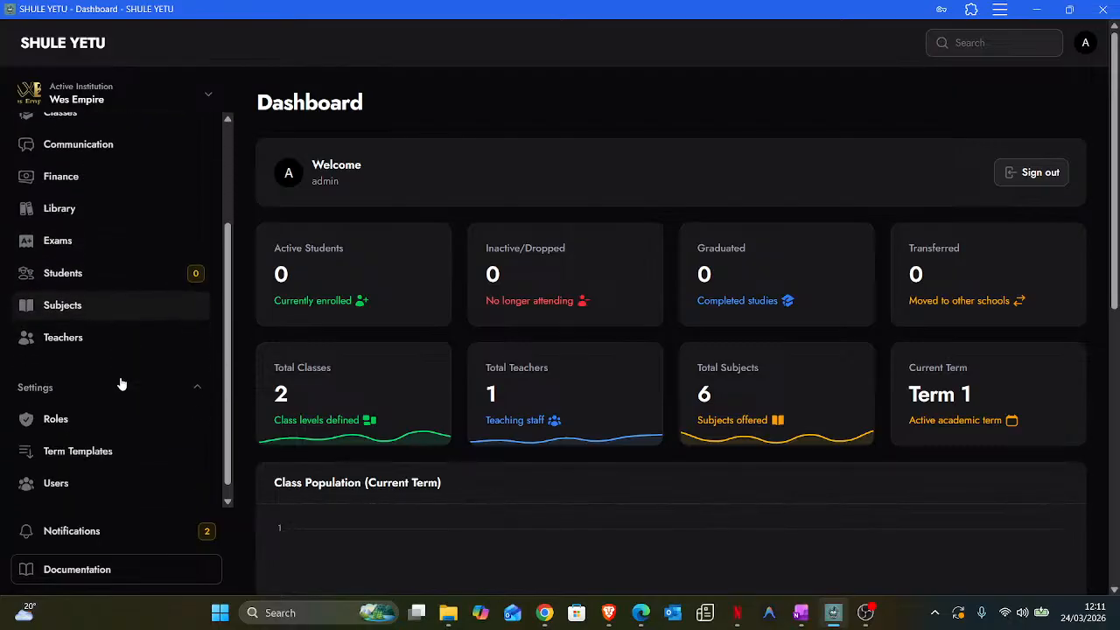
scroll(121, 380, "up", 2)
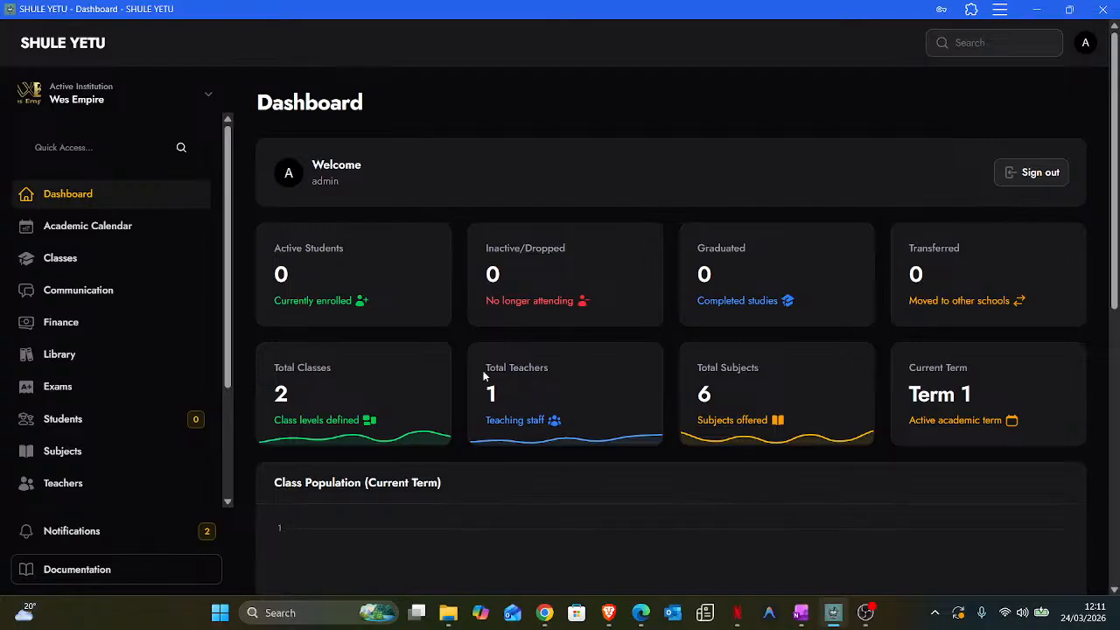
left_click_drag(483, 369, 569, 407)
left_click(500, 374)
left_click(792, 397)
left_click_drag(904, 367, 993, 384)
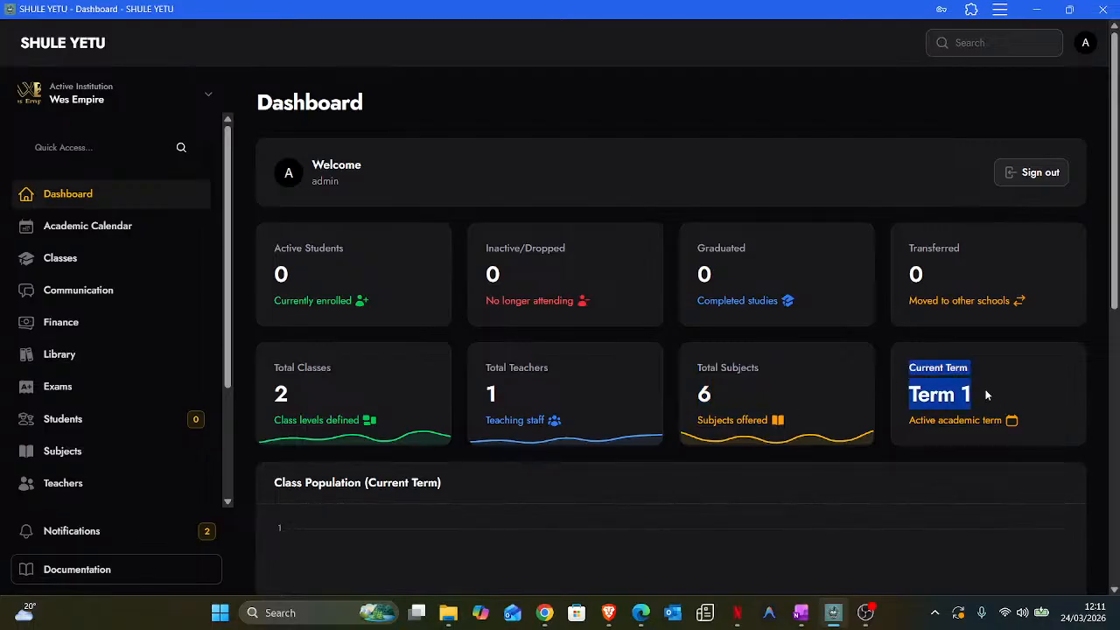
left_click(952, 372)
scroll(671, 382, "down", 1)
scroll(671, 381, "down", 8)
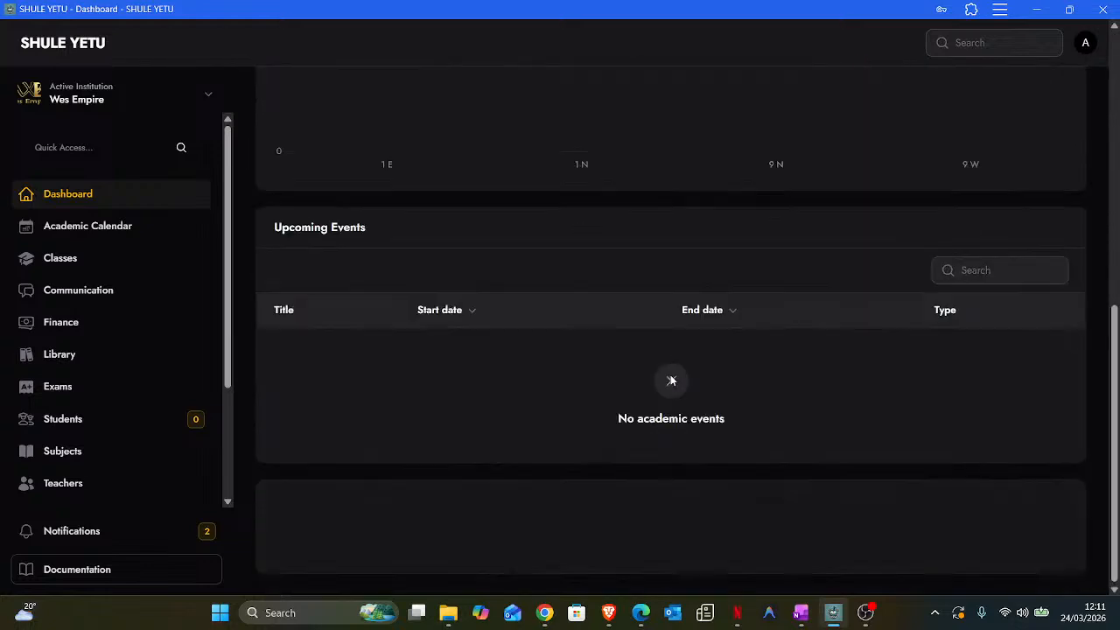
scroll(669, 380, "down", 1)
scroll(668, 374, "down", 1)
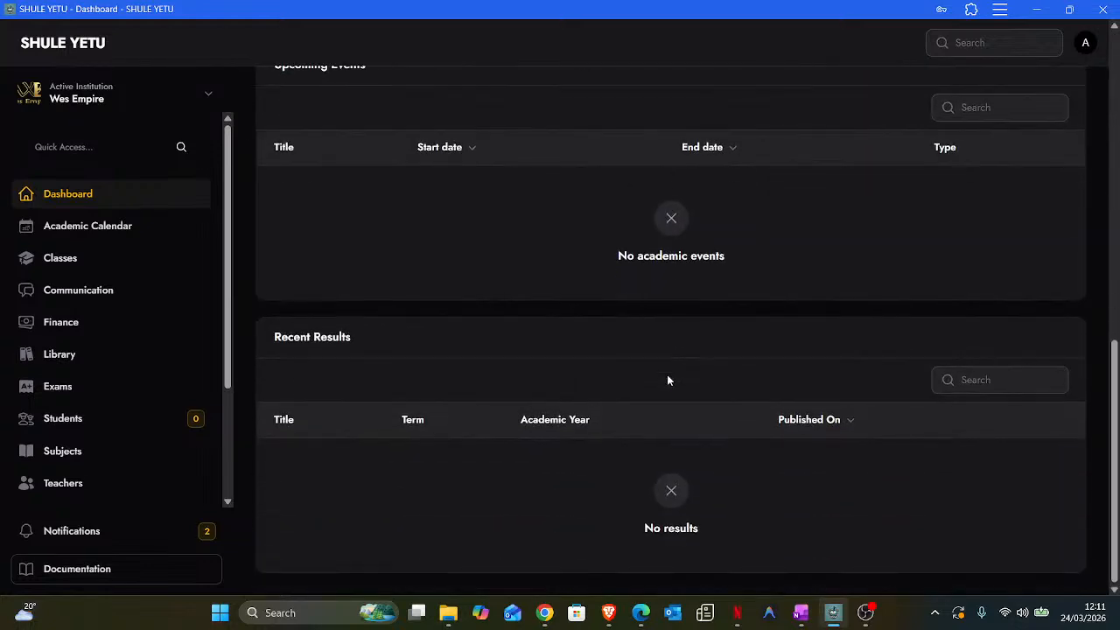
scroll(667, 374, "up", 10)
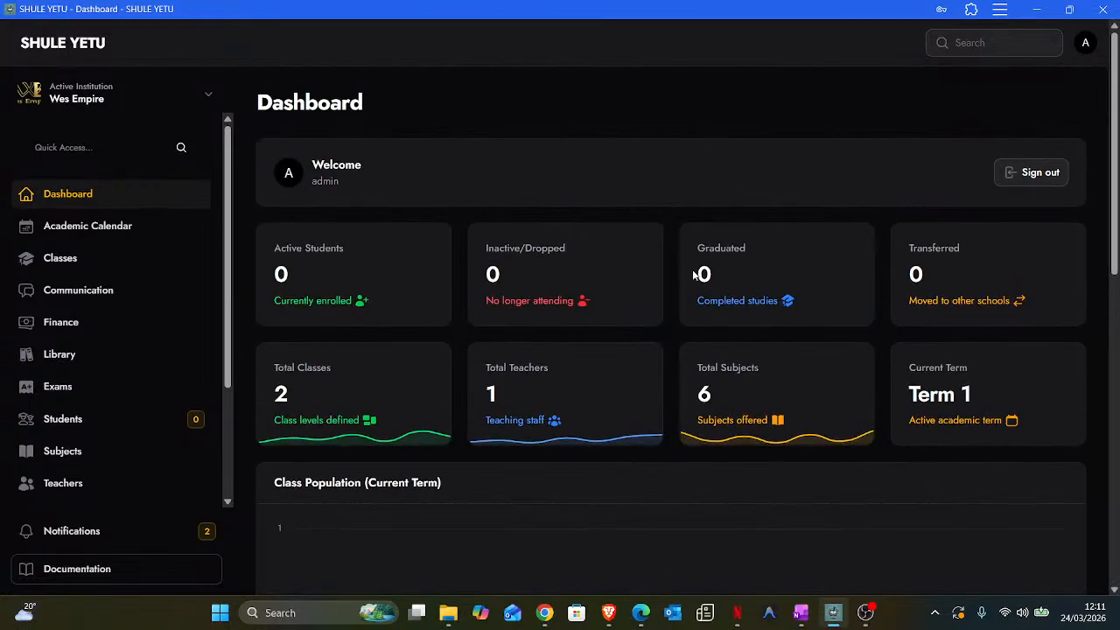